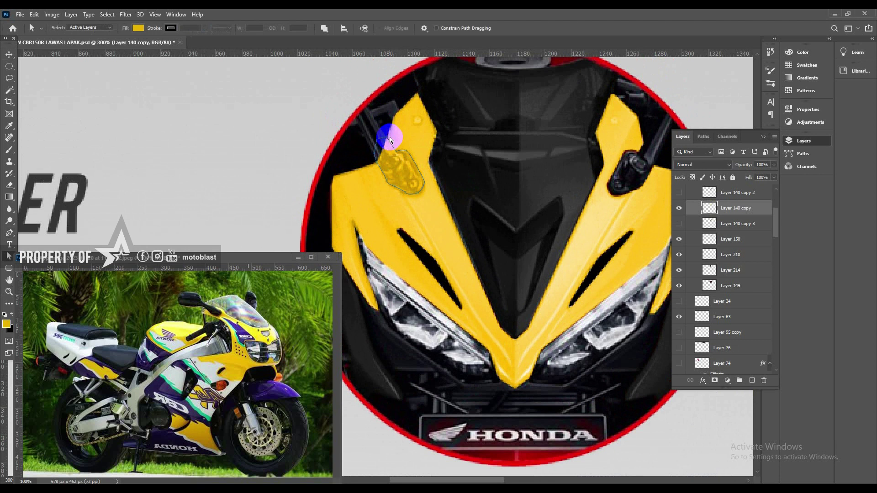
- Turn the path around the mirror base into a selection and delete the yellow inside it from Layer 140 copy, leaving nothing selected
{"action": "right_click", "coordinate": [436, 154]}
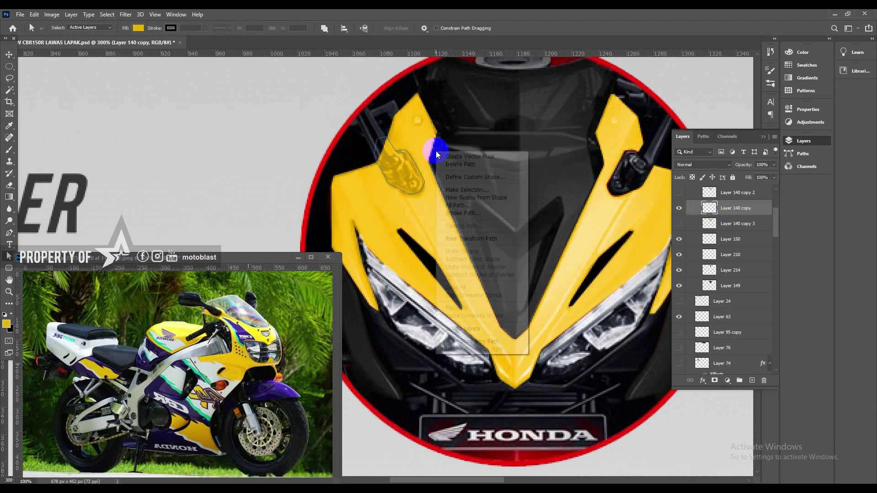
{"action": "left_click", "coordinate": [461, 190]}
{"action": "key", "text": "Return"}
{"action": "key", "text": "Delete"}
{"action": "key", "text": "ctrl+d"}
- Examine the purple and green fairing graphics beside the headlight in the reference motorcycle photo
{"action": "key", "text": "z"}
{"action": "left_click", "coordinate": [419, 158], "text": "alt"}
{"action": "left_click_drag", "start_coordinate": [419, 157], "coordinate": [393, 102]}
{"action": "left_click", "coordinate": [258, 346]}
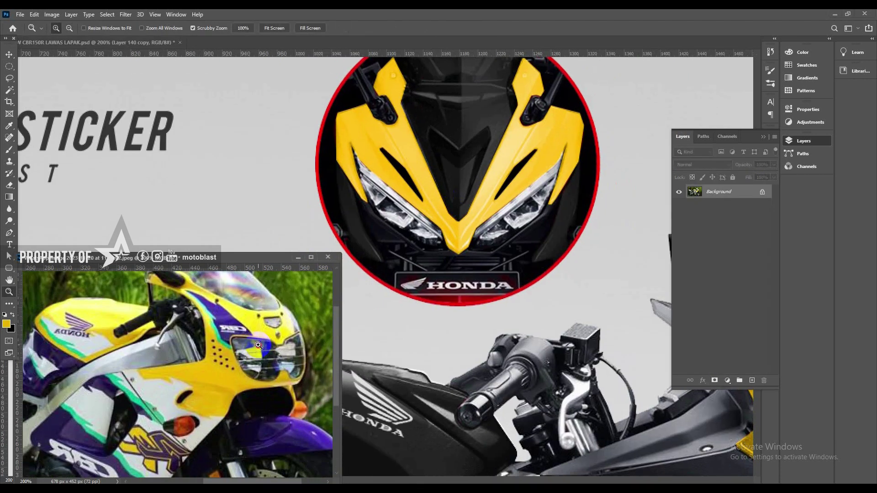
{"action": "left_click", "coordinate": [258, 345]}
{"action": "left_click_drag", "start_coordinate": [257, 346], "coordinate": [262, 398]}
{"action": "left_click", "coordinate": [425, 262]}
{"action": "left_click_drag", "start_coordinate": [395, 158], "coordinate": [411, 206]}
{"action": "key", "text": "v"}
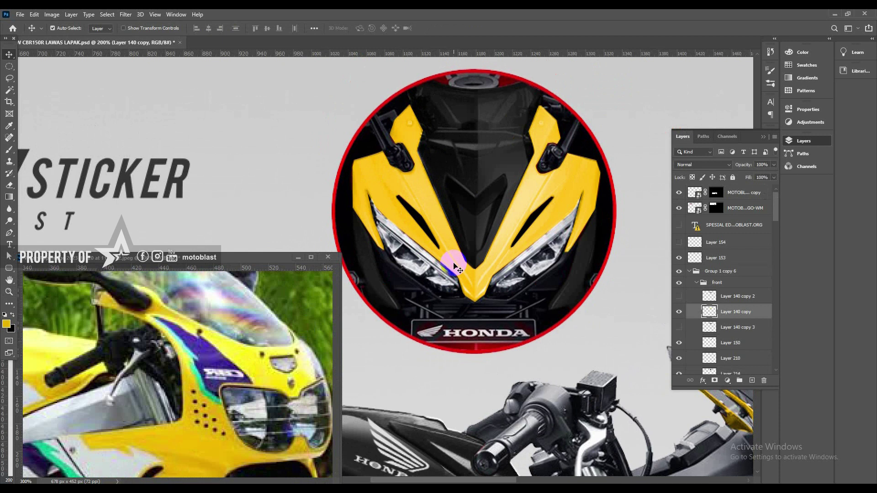
{"action": "key", "text": "p"}
{"action": "left_click", "coordinate": [459, 275]}
{"action": "left_click", "coordinate": [458, 262]}
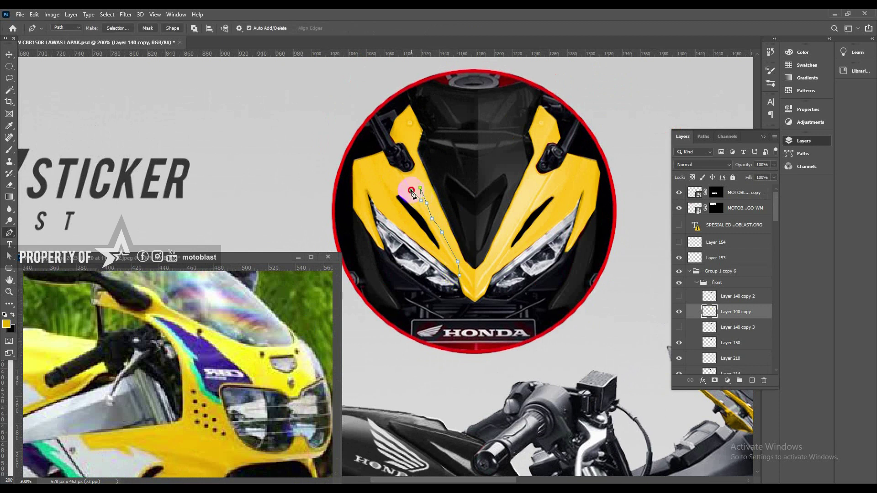
{"action": "left_click", "coordinate": [401, 174]}
{"action": "left_click", "coordinate": [429, 217]}
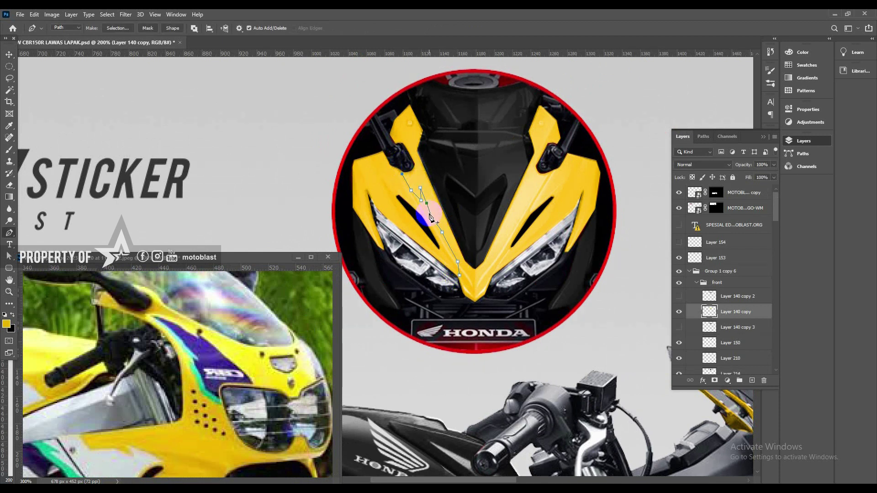
{"action": "left_click", "coordinate": [410, 183]}
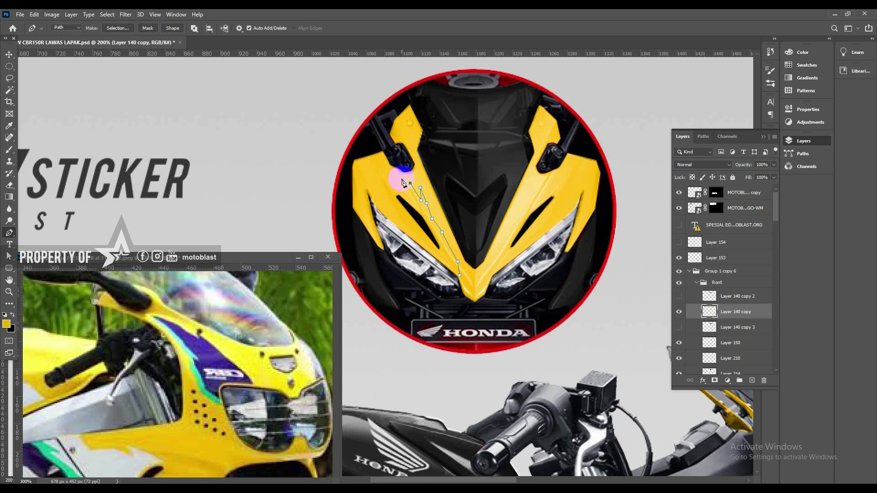
{"action": "key", "text": "ctrl+z"}
{"action": "left_click", "coordinate": [407, 140]}
{"action": "left_click", "coordinate": [379, 161]}
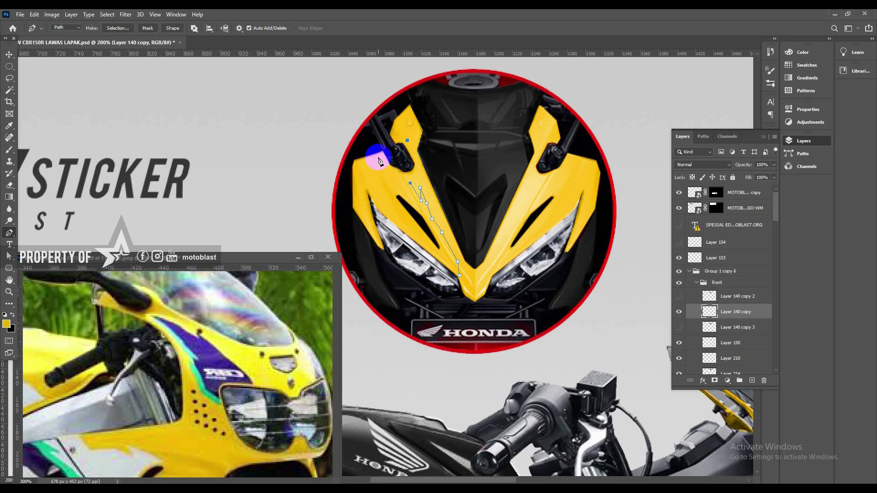
{"action": "key", "text": "ctrl+z"}
{"action": "key", "text": "ctrl+z"}
{"action": "key", "text": "ctrl+z"}
{"action": "key", "text": "ctrl+z"}
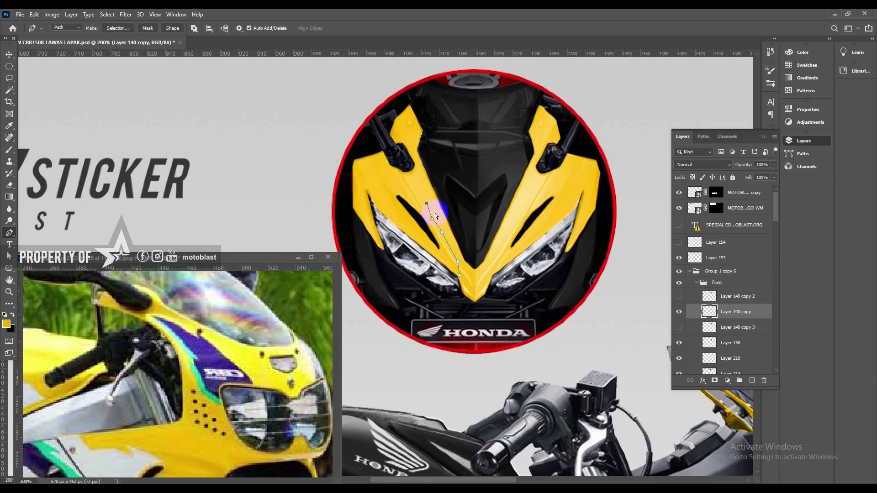
{"action": "left_click", "coordinate": [425, 191]}
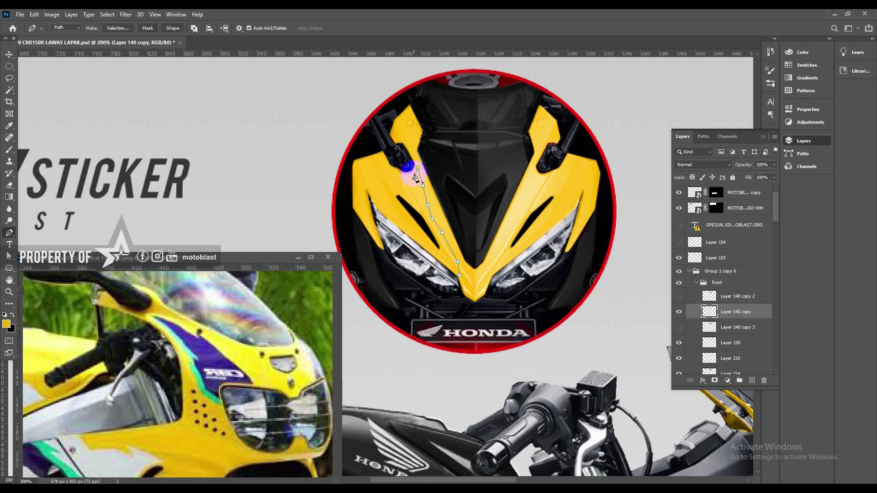
{"action": "left_click", "coordinate": [410, 149]}
{"action": "left_click", "coordinate": [396, 125]}
{"action": "left_click", "coordinate": [398, 140]}
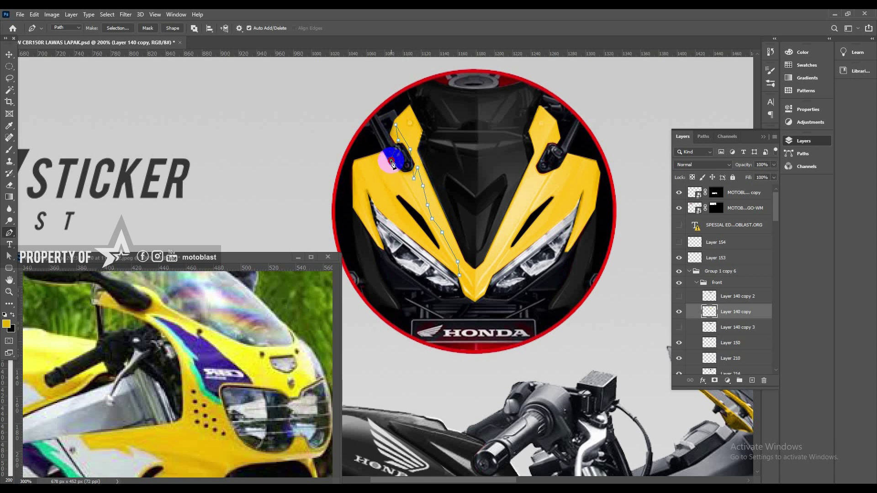
{"action": "left_click", "coordinate": [391, 161]}
{"action": "left_click", "coordinate": [384, 172]}
{"action": "left_click", "coordinate": [391, 180]}
{"action": "left_click", "coordinate": [392, 200]}
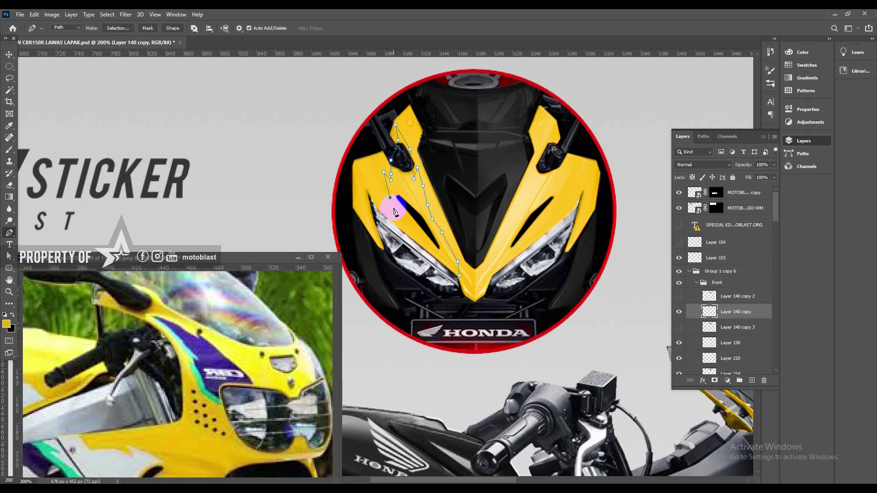
{"action": "left_click", "coordinate": [394, 213]}
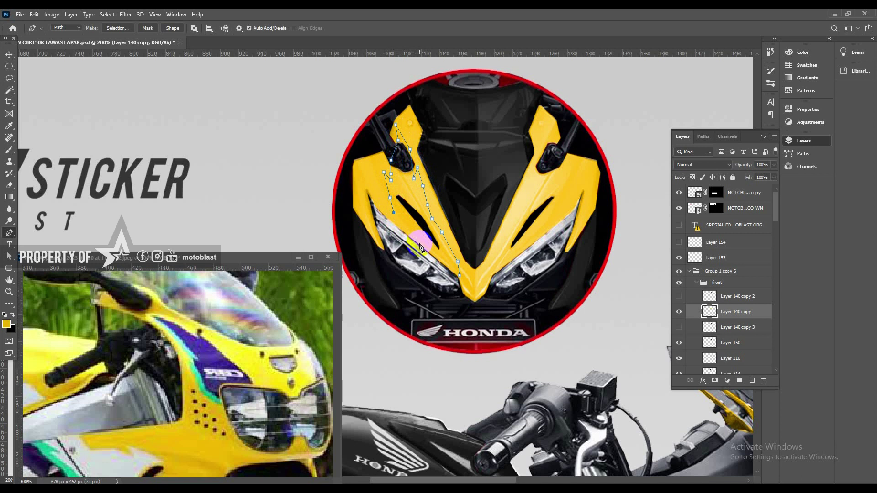
{"action": "key", "text": "Escape"}
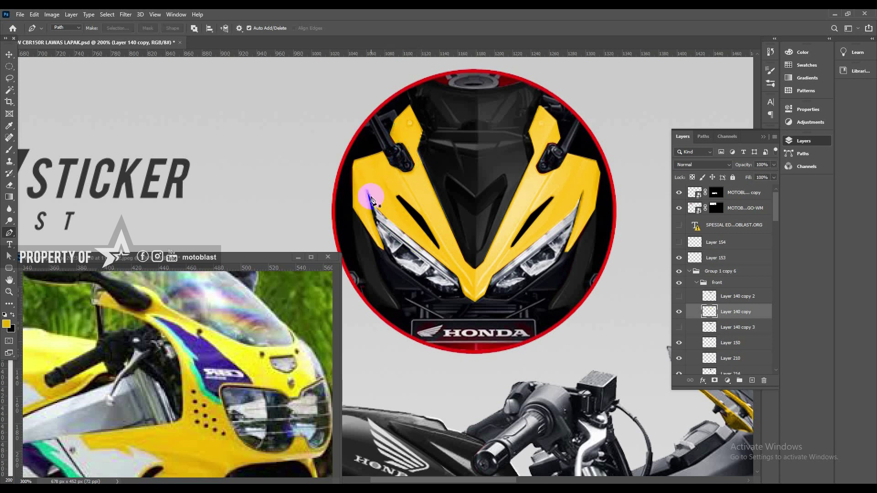
- Draw a closed Pen path with a jagged upper edge on the left front fairing, from the nose past the mirror and around the headlight
{"action": "left_click", "coordinate": [449, 264]}
{"action": "left_click", "coordinate": [443, 255]}
{"action": "left_click", "coordinate": [442, 239]}
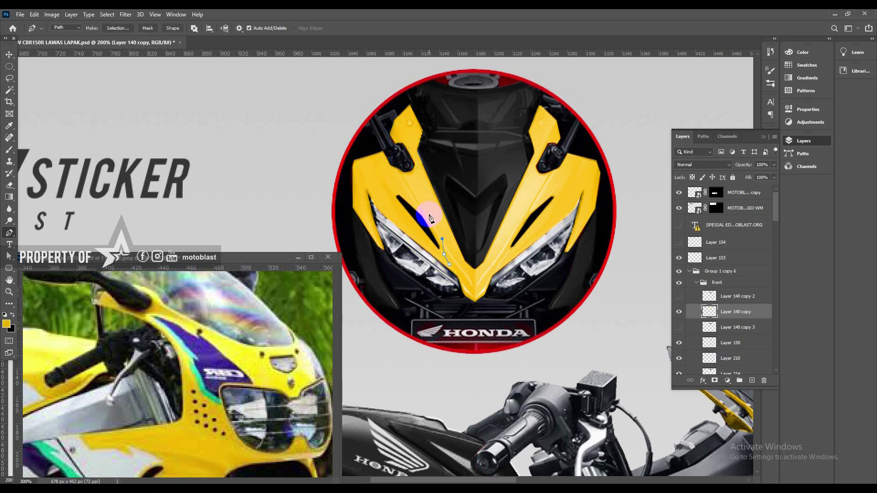
{"action": "left_click", "coordinate": [419, 195]}
{"action": "left_click", "coordinate": [413, 182]}
{"action": "left_click", "coordinate": [413, 169]}
{"action": "left_click", "coordinate": [406, 137]}
{"action": "left_click", "coordinate": [404, 147]}
{"action": "left_click", "coordinate": [397, 133]}
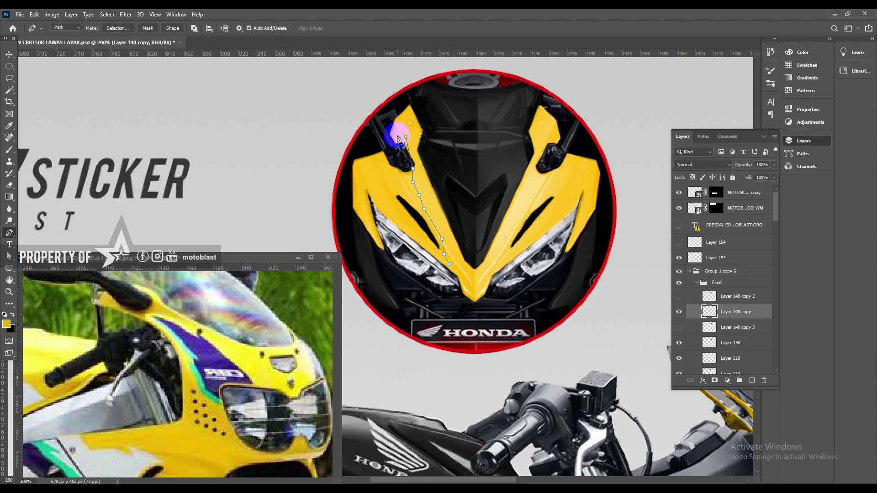
{"action": "left_click", "coordinate": [387, 167]}
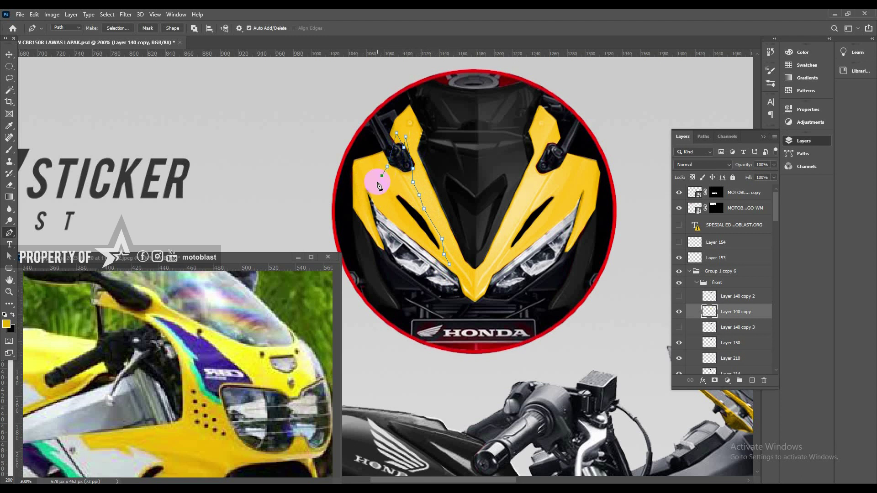
{"action": "left_click", "coordinate": [377, 182]}
{"action": "left_click", "coordinate": [361, 169]}
{"action": "left_click", "coordinate": [360, 193]}
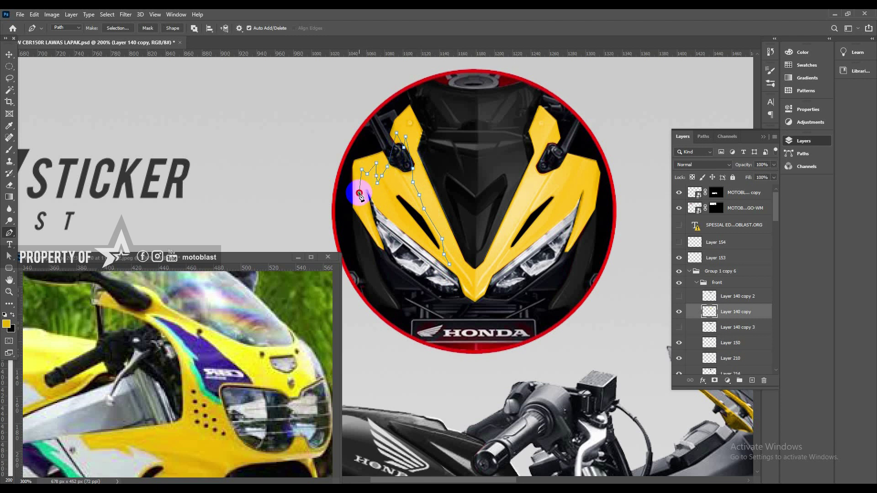
{"action": "left_click", "coordinate": [358, 204]}
{"action": "left_click", "coordinate": [360, 210]}
{"action": "left_click", "coordinate": [386, 244]}
{"action": "left_click", "coordinate": [438, 281]}
{"action": "left_click", "coordinate": [454, 283]}
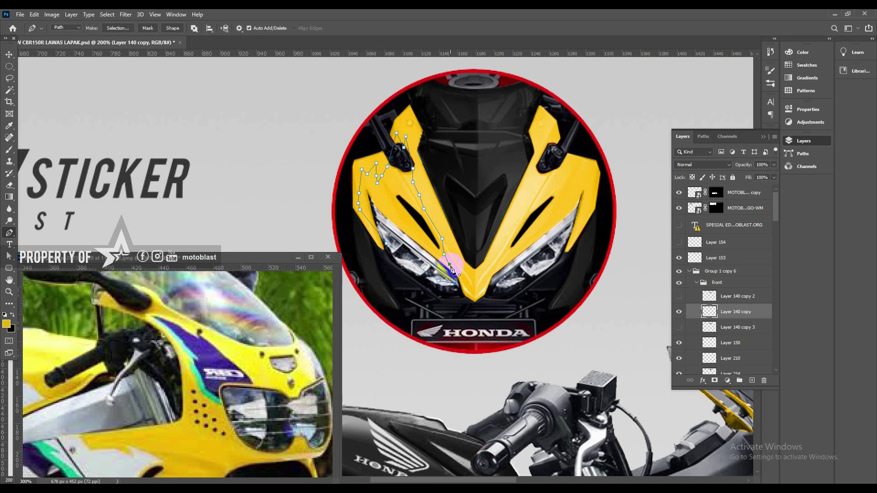
{"action": "left_click", "coordinate": [449, 265]}
- Convert the jagged fairing path to a selection and copy that area of Layer 140 copy onto a new layer
{"action": "key", "text": "a"}
{"action": "left_click", "coordinate": [407, 149]}
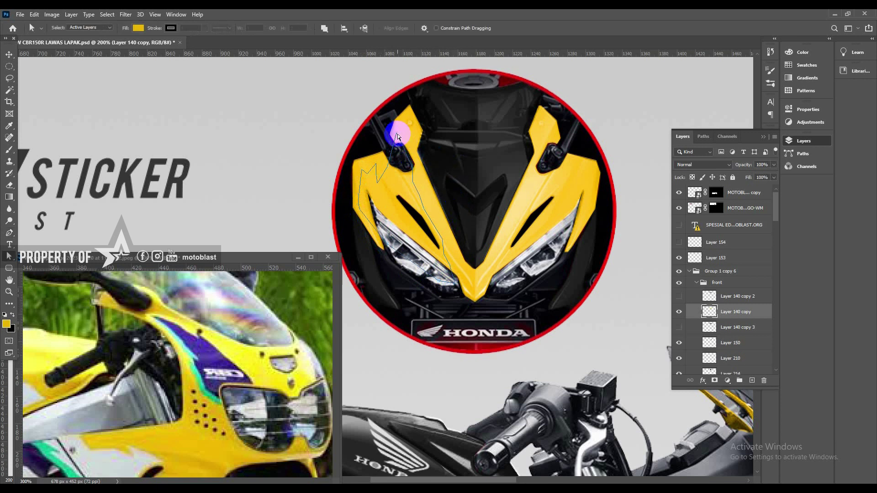
{"action": "right_click", "coordinate": [436, 138]}
{"action": "left_click", "coordinate": [468, 177]}
{"action": "key", "text": "Return"}
{"action": "key", "text": "v"}
{"action": "key", "text": "ctrl+j"}
- Set the foreground color to the purple sampled from the fairing in the reference photo (#4e34af)
{"action": "key", "text": "x"}
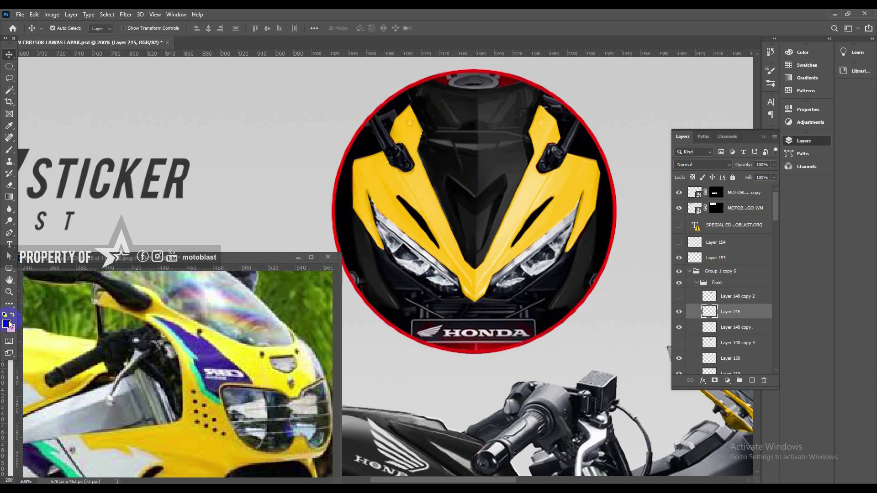
{"action": "left_click", "coordinate": [7, 324]}
{"action": "left_click_drag", "start_coordinate": [137, 299], "coordinate": [99, 361]}
{"action": "left_click", "coordinate": [204, 349]}
{"action": "key", "text": "Return"}
- Colorize the copied fairing area with hue 253 and saturation 100, and reduce its lightness
{"action": "key", "text": "ctrl+u"}
{"action": "left_click", "coordinate": [662, 440]}
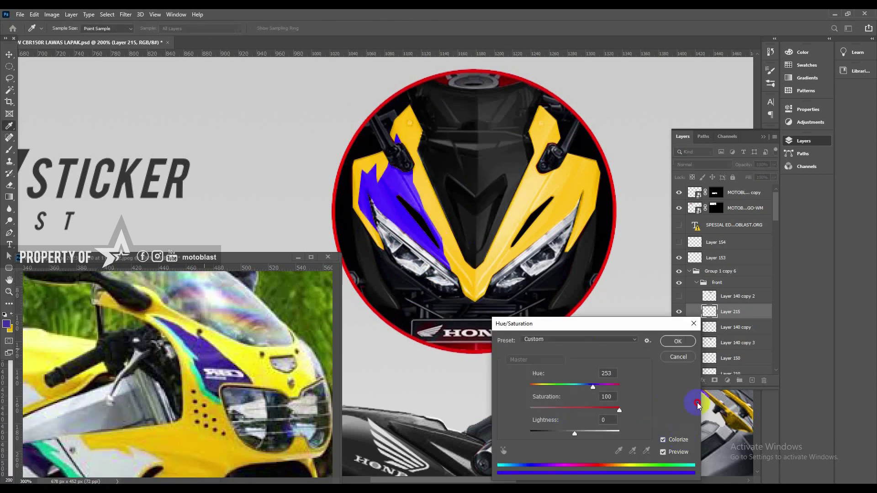
{"action": "left_click_drag", "start_coordinate": [574, 410], "coordinate": [619, 410]}
{"action": "left_click_drag", "start_coordinate": [575, 432], "coordinate": [562, 436]}
{"action": "key", "text": "Return"}
- Darken the purple fairing layer by lowering its brightness with Brightness/Contrast
{"action": "key", "text": "alt+i"}
{"action": "key", "text": "a"}
{"action": "key", "text": "c"}
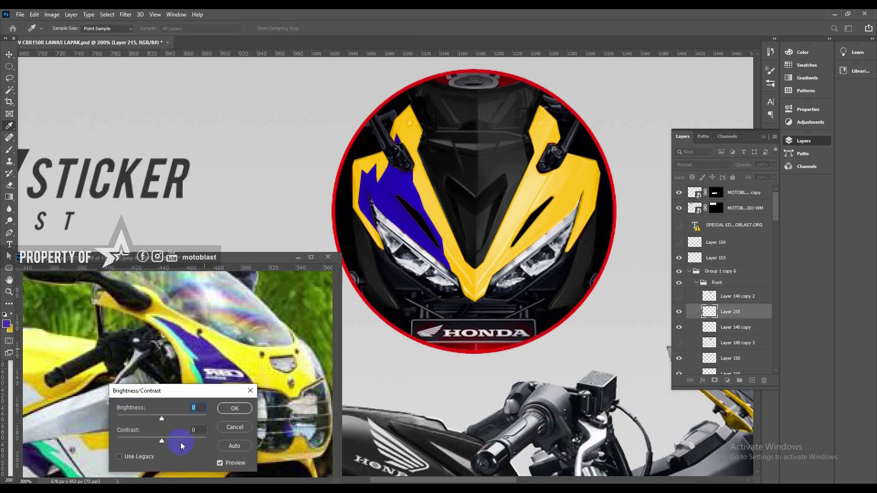
{"action": "left_click_drag", "start_coordinate": [156, 419], "coordinate": [145, 420]}
{"action": "left_click", "coordinate": [231, 411]}
- Select Layer 140 copy and trace a Pen path just outside the purple area's jagged outer edge, from the headlight up past the mirror
{"action": "left_click", "coordinate": [401, 182], "text": "ctrl"}
{"action": "key", "text": "v"}
{"action": "left_click", "coordinate": [447, 212], "text": "ctrl"}
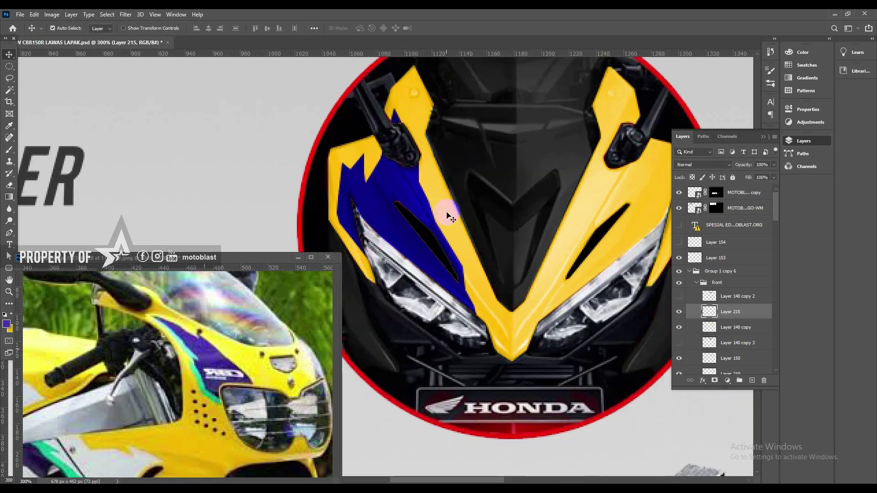
{"action": "key", "text": "p"}
{"action": "left_click", "coordinate": [377, 275]}
{"action": "left_click", "coordinate": [345, 236]}
{"action": "left_click", "coordinate": [337, 227]}
{"action": "left_click", "coordinate": [334, 215]}
{"action": "left_click", "coordinate": [333, 200]}
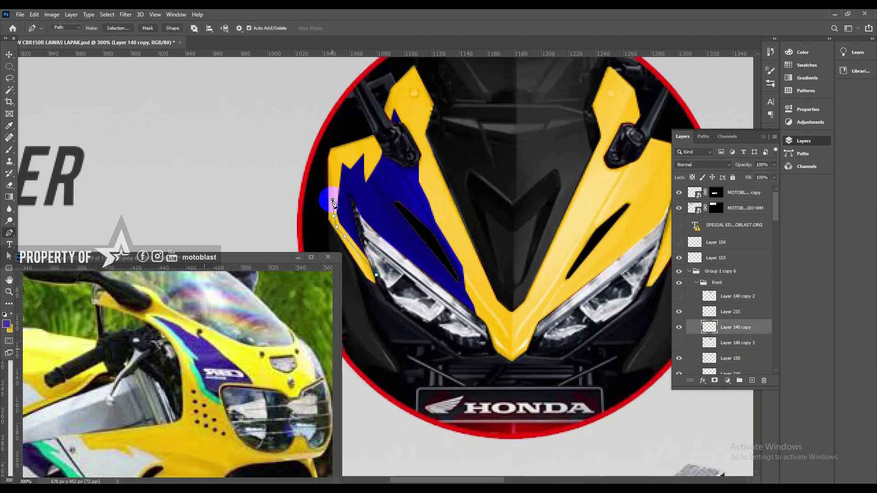
{"action": "left_click", "coordinate": [334, 172]}
{"action": "left_click", "coordinate": [339, 158]}
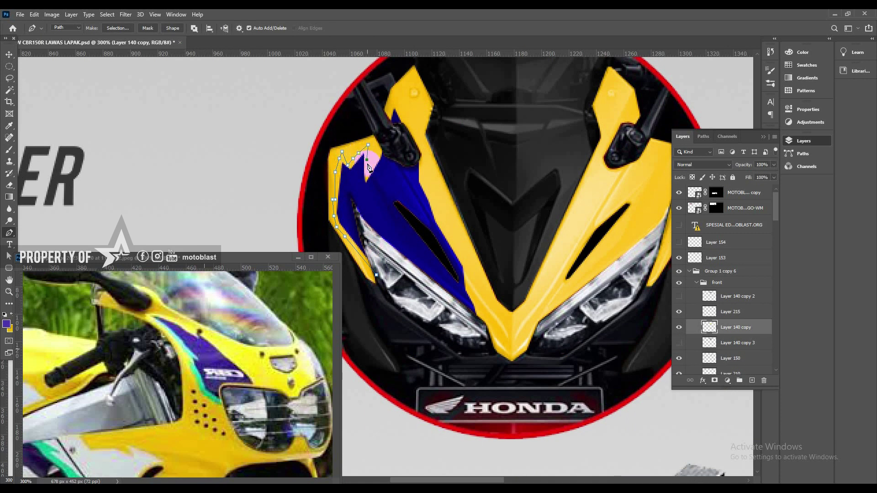
{"action": "left_click", "coordinate": [388, 121]}
{"action": "left_click", "coordinate": [392, 99]}
{"action": "left_click", "coordinate": [396, 113]}
{"action": "left_click", "coordinate": [400, 186]}
{"action": "left_click", "coordinate": [381, 197]}
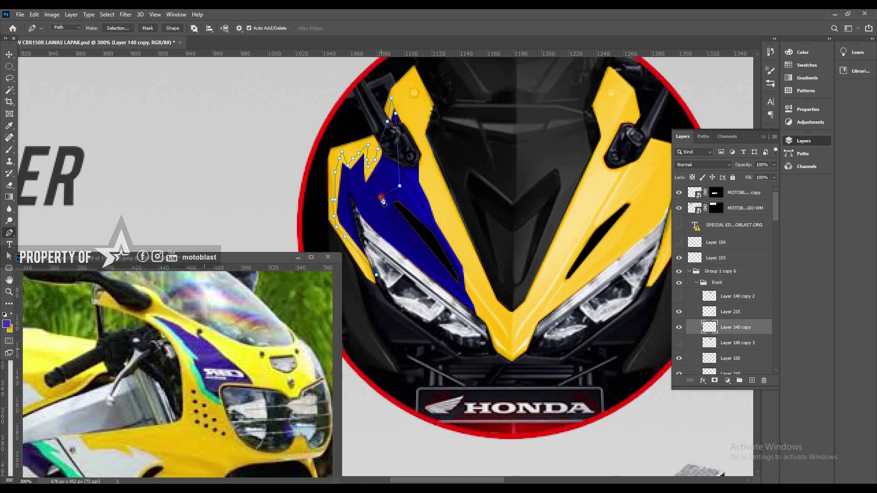
- Convert the outer band path to a selection and copy that area of Layer 140 copy onto a new layer beneath the purple one
{"action": "right_click", "coordinate": [409, 227]}
{"action": "left_click", "coordinate": [434, 267]}
{"action": "left_click", "coordinate": [460, 229]}
{"action": "key", "text": "v"}
{"action": "key", "text": "ctrl+alt+shift+n"}
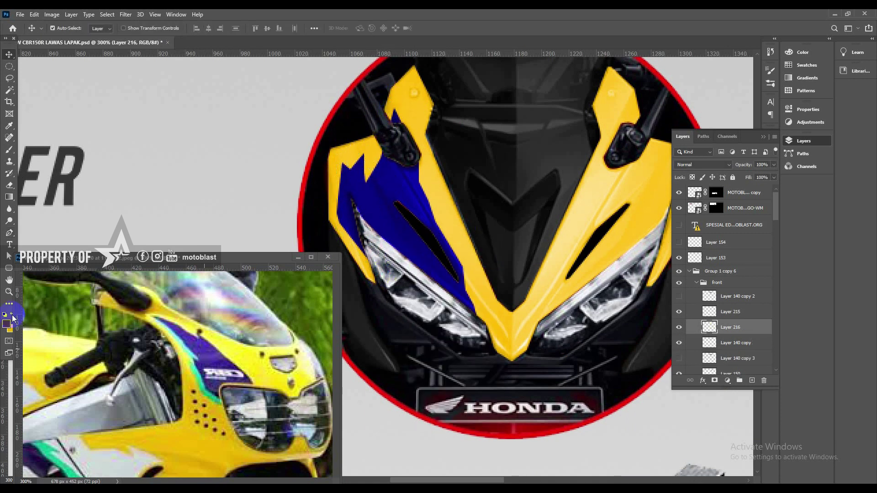
- Sample the green stripe in the reference photo as the foreground color
{"action": "left_click", "coordinate": [11, 314]}
{"action": "left_click", "coordinate": [7, 324]}
{"action": "left_click", "coordinate": [216, 338]}
{"action": "left_click", "coordinate": [11, 314]}
{"action": "left_click", "coordinate": [7, 324]}
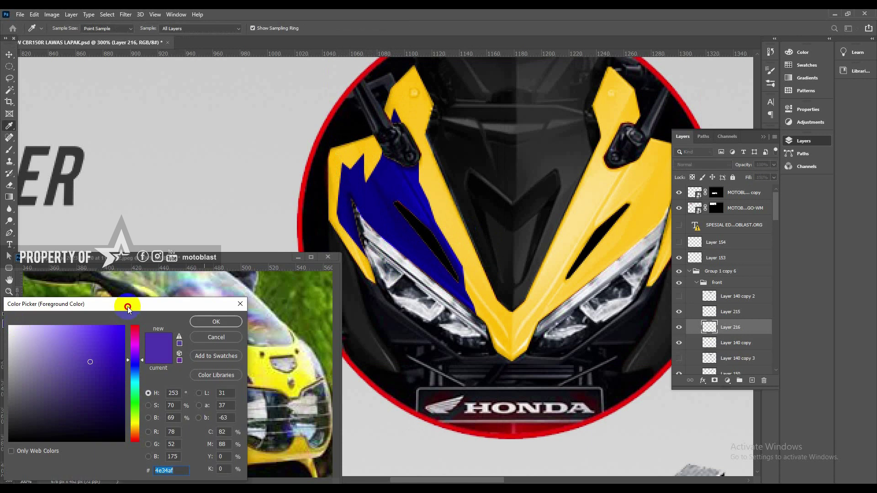
{"action": "left_click_drag", "start_coordinate": [127, 305], "coordinate": [563, 184]}
{"action": "left_click", "coordinate": [197, 382]}
{"action": "left_click", "coordinate": [651, 200]}
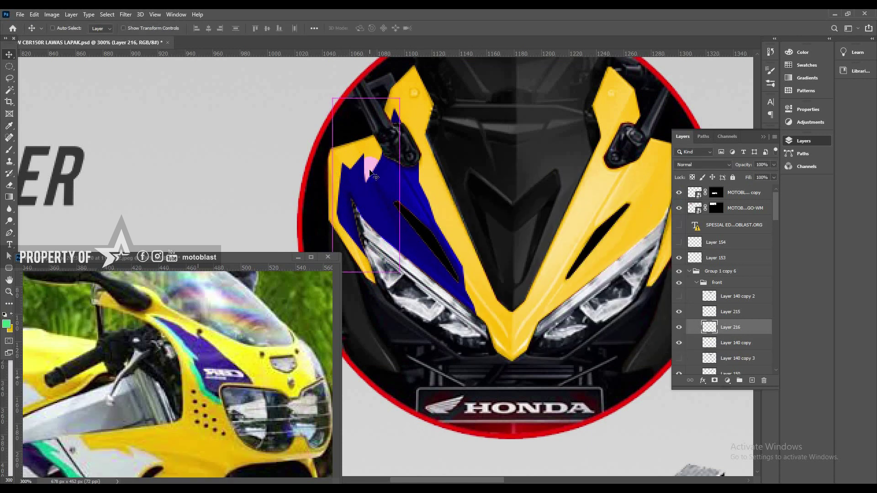
{"action": "key", "text": "ctrl+u"}
{"action": "left_click", "coordinate": [663, 440]}
{"action": "left_click_drag", "start_coordinate": [552, 410], "coordinate": [654, 407]}
{"action": "left_click_drag", "start_coordinate": [575, 433], "coordinate": [578, 432]}
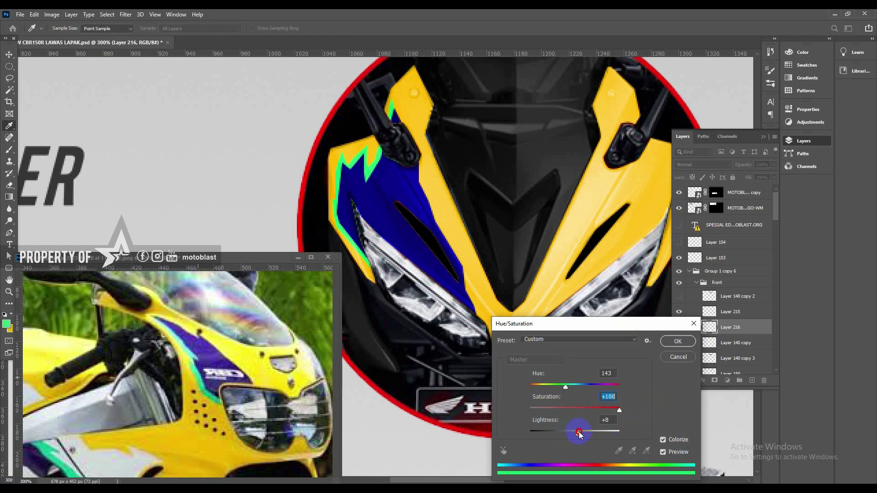
{"action": "key", "text": "Escape"}
- Resample the foreground color from the reference bike's lower green stripe and colorize the Layer 216 band with hue 163 and saturation 100
{"action": "left_click", "coordinate": [6, 323]}
{"action": "left_click", "coordinate": [45, 449]}
{"action": "left_click", "coordinate": [653, 203]}
{"action": "left_click", "coordinate": [366, 169], "text": "ctrl"}
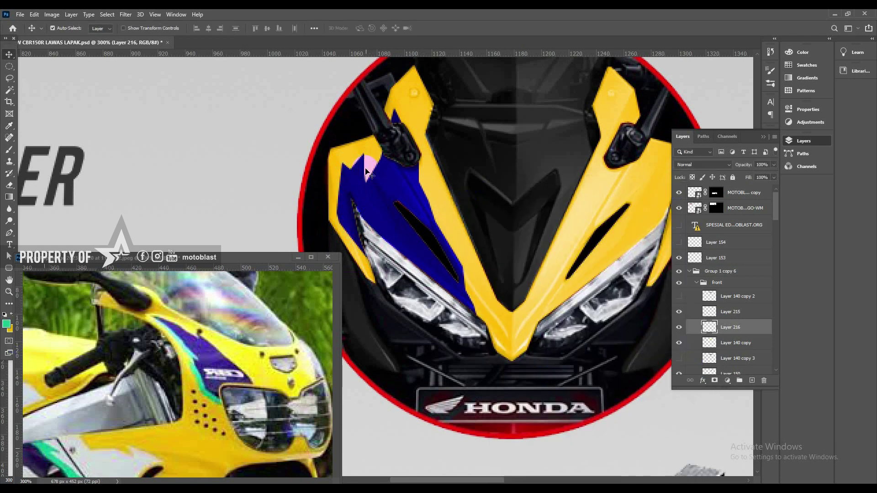
{"action": "key", "text": "ctrl+u"}
{"action": "left_click", "coordinate": [663, 439]}
{"action": "left_click_drag", "start_coordinate": [553, 411], "coordinate": [619, 409]}
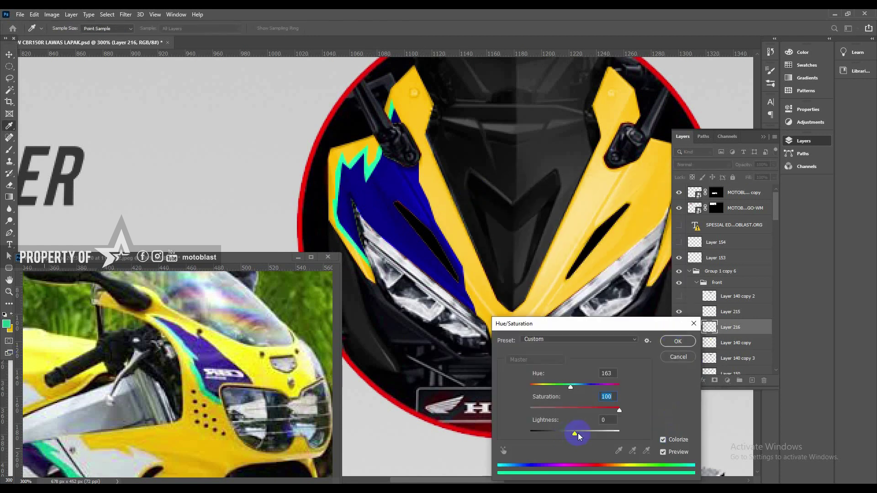
{"action": "left_click", "coordinate": [688, 345]}
- Duplicate the purple and green fairing graphics on Layer 215 and Layer 216, and flip the copies horizontally
{"action": "left_click", "coordinate": [439, 192], "text": "alt"}
{"action": "left_click", "coordinate": [464, 213], "text": "alt"}
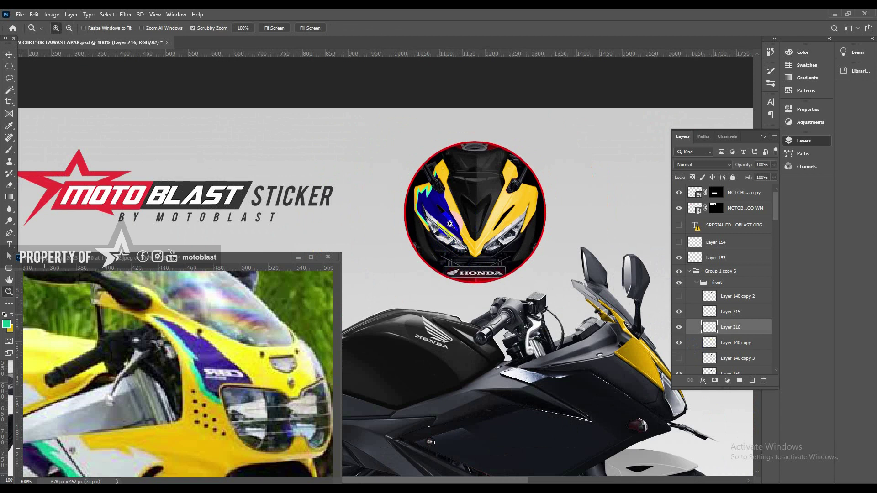
{"action": "left_click", "coordinate": [470, 186]}
{"action": "key", "text": "v"}
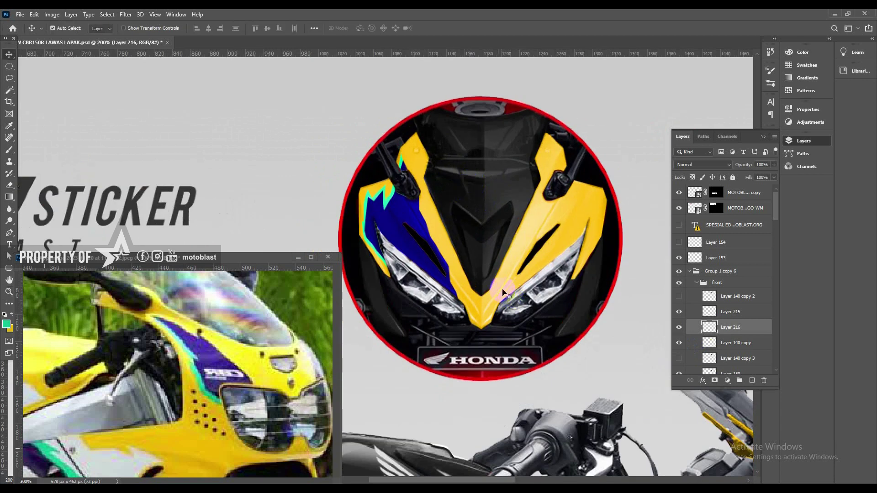
{"action": "left_click", "coordinate": [402, 228], "text": "ctrl"}
{"action": "left_click", "coordinate": [391, 207], "text": "ctrl+shift"}
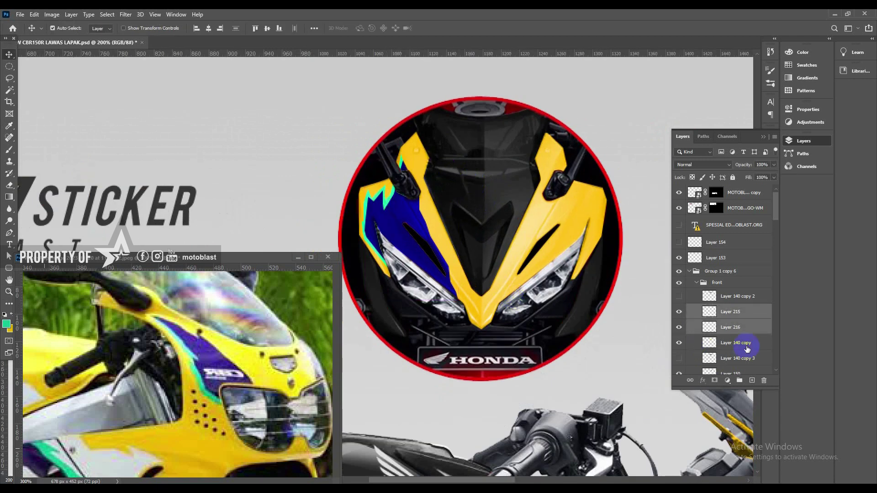
{"action": "key", "text": "ctrl+j"}
{"action": "left_click", "coordinate": [34, 14]}
{"action": "mouse_move", "coordinate": [86, 221]}
{"action": "left_click", "coordinate": [219, 364]}
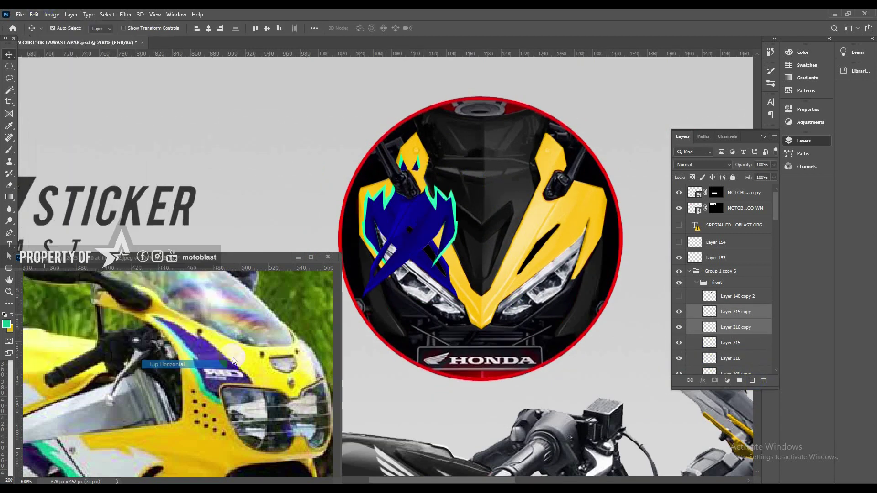
- Move the mirrored purple and green copies onto the opposite half of the front fairing, aligned symmetrically with the originals
{"action": "key", "text": "ctrl+t"}
{"action": "left_click_drag", "start_coordinate": [411, 220], "coordinate": [579, 224]}
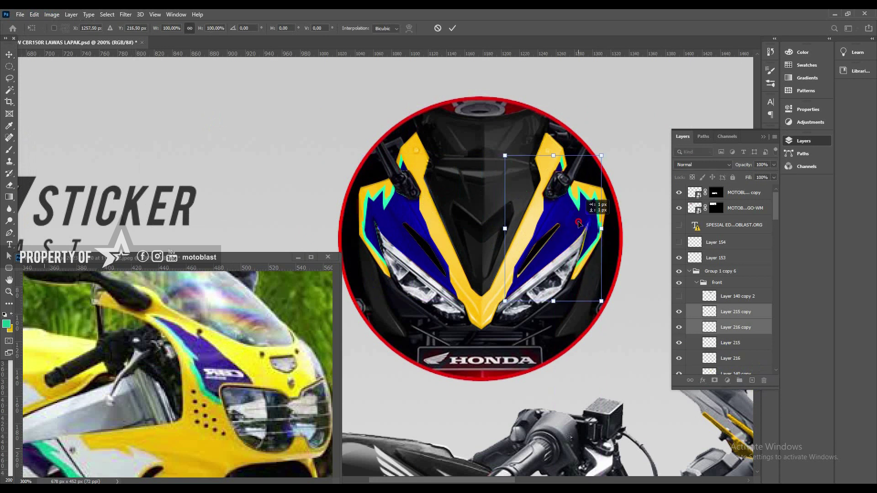
{"action": "key", "text": "Return"}
- Show the red fuel tank on Layer 2 copy 2 and delete Layer 182 above it
{"action": "key", "text": "z"}
{"action": "left_click", "coordinate": [575, 189], "text": "alt"}
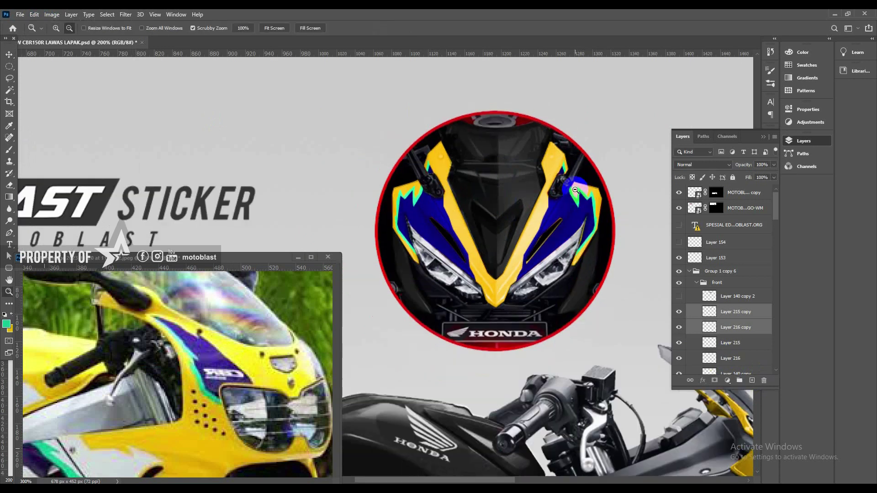
{"action": "left_click_drag", "start_coordinate": [560, 359], "coordinate": [509, 233]}
{"action": "key", "text": "v"}
{"action": "left_click", "coordinate": [430, 250]}
{"action": "mouse_move", "coordinate": [173, 259]}
{"action": "left_mouse_down"}
{"action": "mouse_move", "coordinate": [186, 271]}
{"action": "mouse_move", "coordinate": [166, 254]}
{"action": "left_mouse_up"}
{"action": "left_click_drag", "start_coordinate": [38, 356], "coordinate": [171, 351]}
{"action": "left_click", "coordinate": [423, 254]}
{"action": "left_click", "coordinate": [679, 352]}
{"action": "left_click", "coordinate": [725, 352]}
{"action": "left_click", "coordinate": [461, 263]}
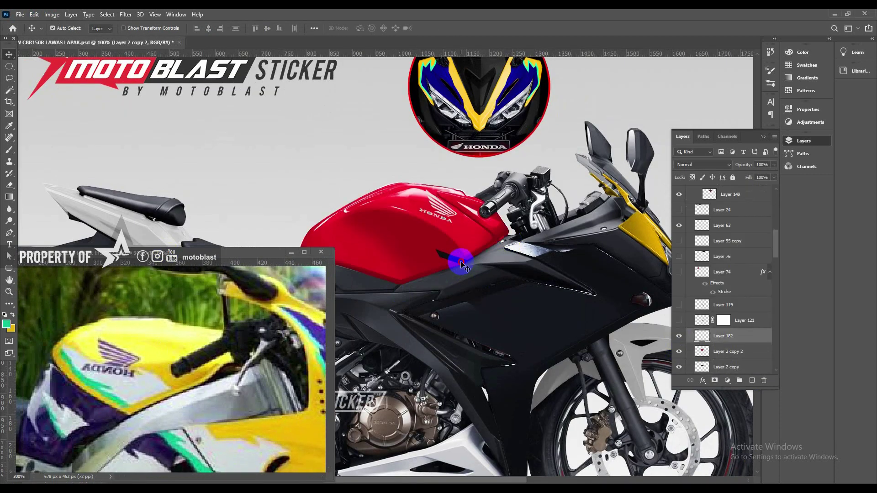
{"action": "key", "text": "Delete"}
- Duplicate Layer 2 copy 2 and colorize the duplicated tank yellow with raised saturation and slightly raised lightness
{"action": "key", "text": "ctrl+j"}
{"action": "key", "text": "ctrl+u"}
{"action": "left_click", "coordinate": [674, 358]}
{"action": "key", "text": "x"}
{"action": "key", "text": "ctrl+u"}
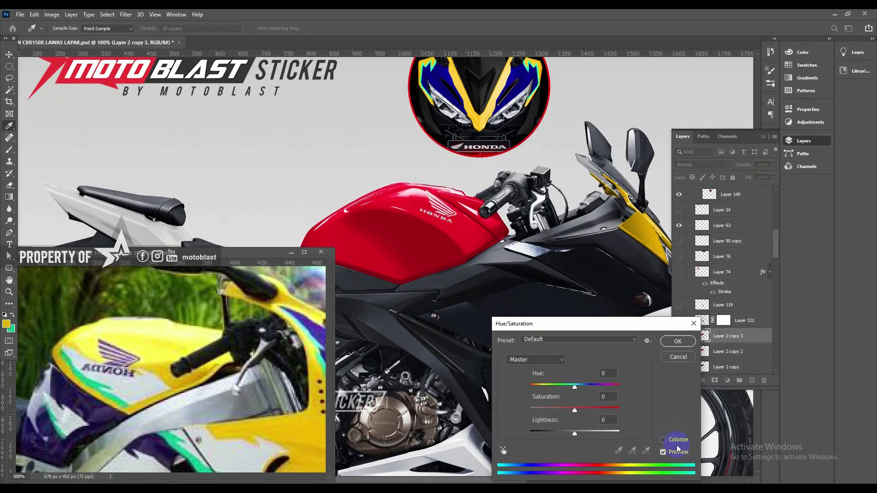
{"action": "left_click", "coordinate": [663, 439]}
{"action": "left_click_drag", "start_coordinate": [553, 411], "coordinate": [618, 411]}
{"action": "left_click_drag", "start_coordinate": [574, 433], "coordinate": [584, 434]}
{"action": "left_click", "coordinate": [677, 341]}
- Raise the yellow tank's contrast to the maximum and its brightness slightly with Brightness/Contrast
{"action": "left_click", "coordinate": [51, 15]}
{"action": "mouse_move", "coordinate": [64, 37]}
{"action": "left_click", "coordinate": [169, 37]}
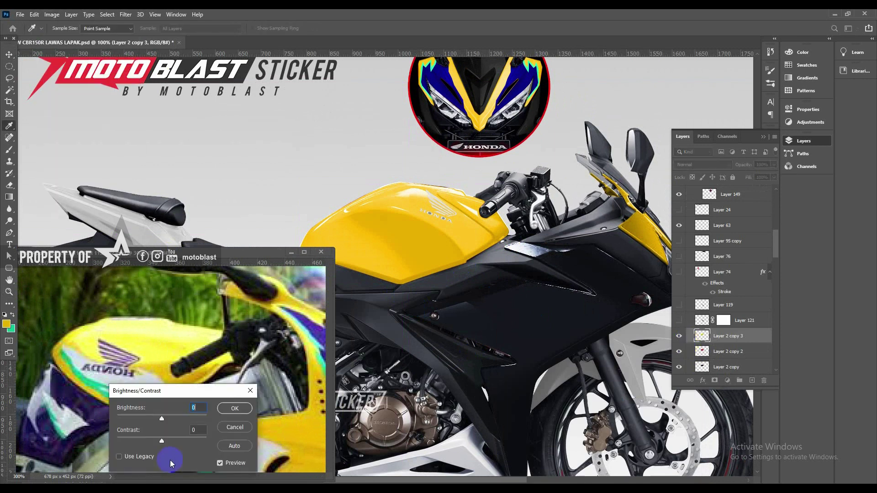
{"action": "left_click_drag", "start_coordinate": [162, 441], "coordinate": [206, 442]}
{"action": "left_click_drag", "start_coordinate": [161, 419], "coordinate": [163, 419]}
{"action": "left_click", "coordinate": [233, 409]}
{"action": "key", "text": "v"}
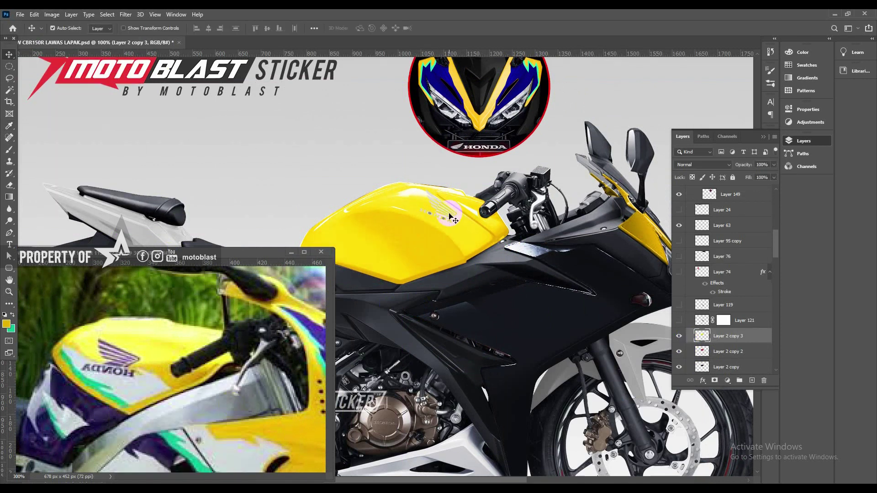
- Invert and desaturate the Honda logo on Layer 63 so it turns black on the tank
{"action": "left_click", "coordinate": [439, 216], "text": "ctrl"}
{"action": "key", "text": "ctrl+i"}
{"action": "key", "text": "ctrl+shift+u"}
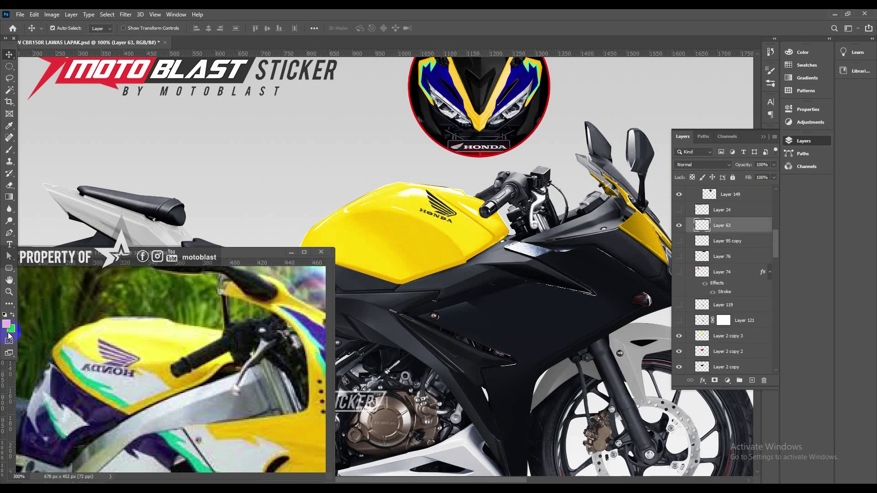
- Sample the front fairing's purple as the foreground color and try colorizing the tank logo with hue 245 and saturation 25
{"action": "left_click", "coordinate": [11, 330]}
{"action": "left_click", "coordinate": [444, 83]}
{"action": "left_click", "coordinate": [651, 200]}
{"action": "key", "text": "x"}
{"action": "key", "text": "z"}
{"action": "key", "text": "ctrl+u"}
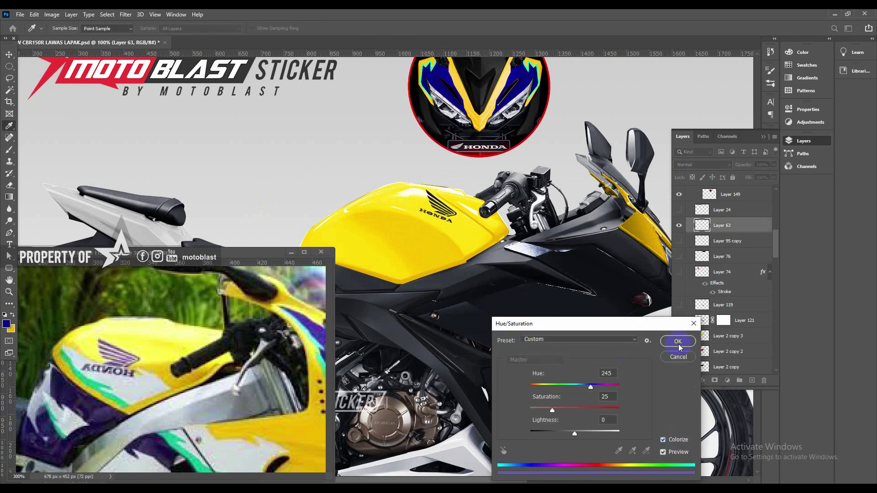
{"action": "left_click", "coordinate": [678, 357]}
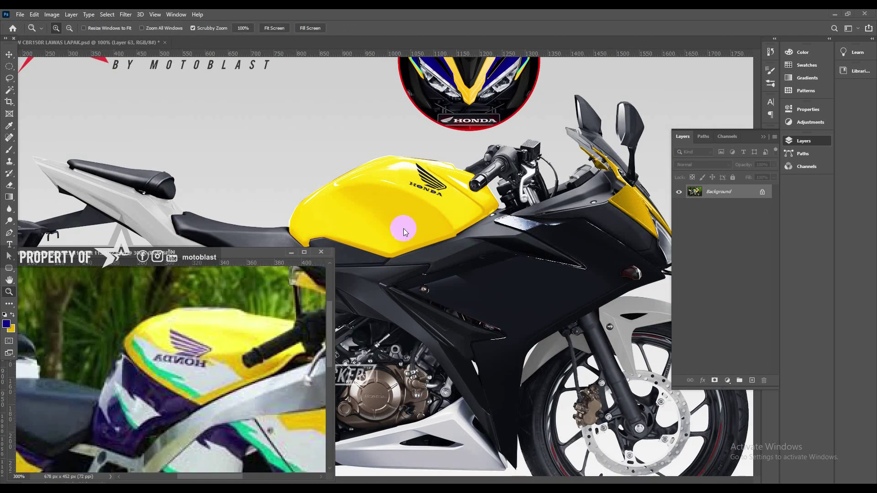
- Trace a Pen path from the tank's front edge back beneath its upper contour and return along the middle of the tank
{"action": "key", "text": "p"}
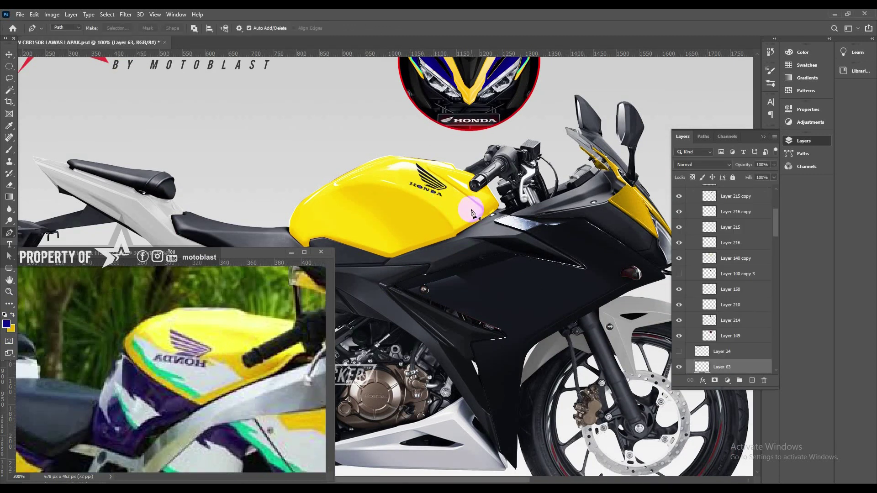
{"action": "left_click", "coordinate": [481, 215]}
{"action": "left_click", "coordinate": [446, 195]}
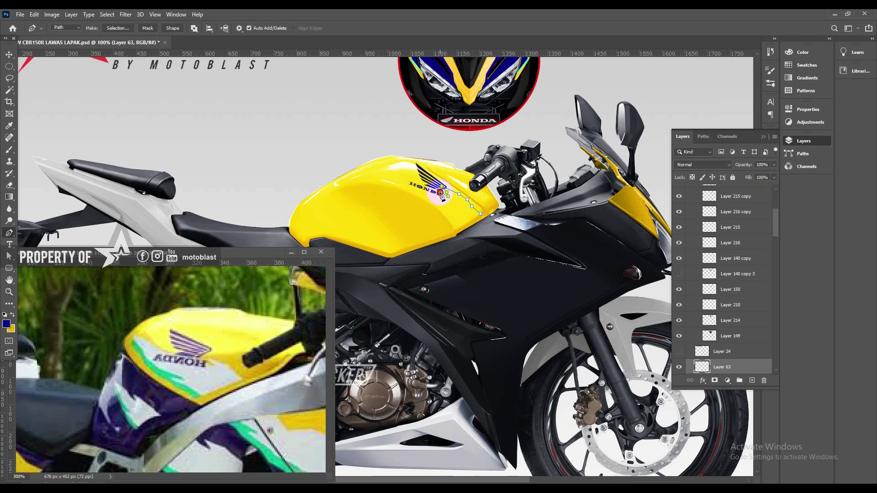
{"action": "left_click", "coordinate": [427, 183]}
{"action": "left_click", "coordinate": [405, 181]}
{"action": "left_click", "coordinate": [385, 179]}
{"action": "left_click", "coordinate": [340, 183]}
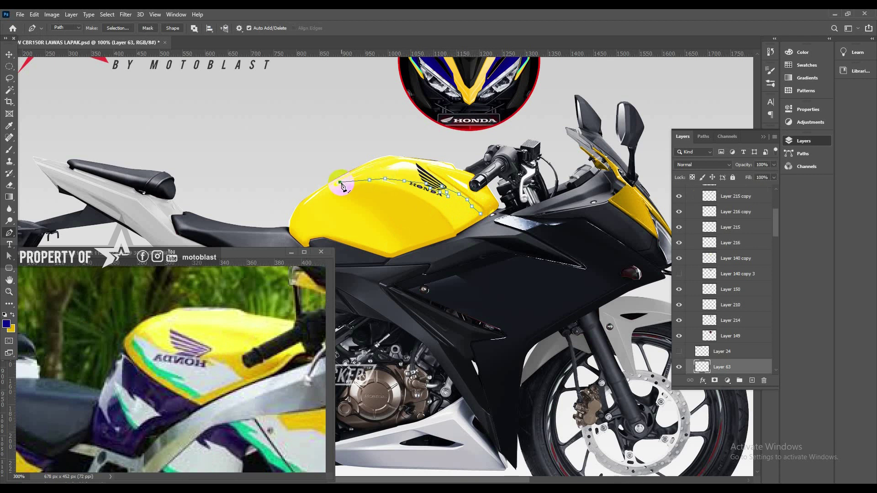
{"action": "left_click", "coordinate": [357, 194]}
{"action": "left_click", "coordinate": [370, 198]}
{"action": "left_click", "coordinate": [383, 201]}
{"action": "left_click", "coordinate": [399, 206]}
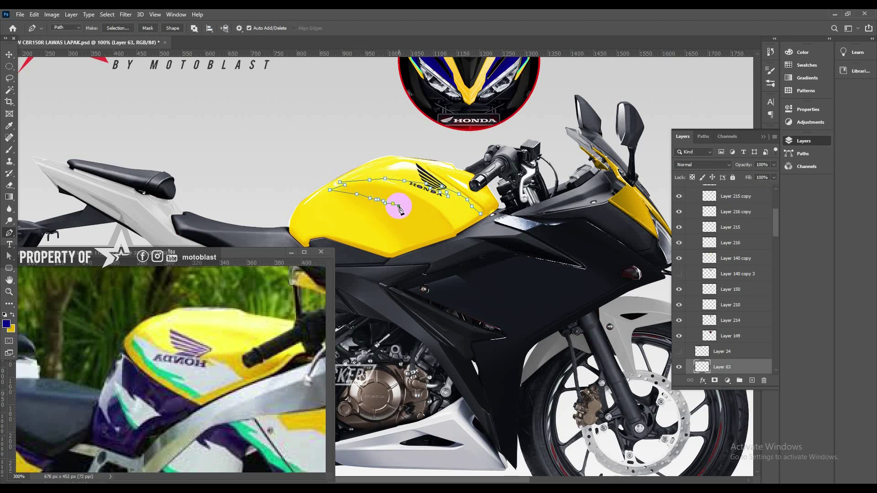
- Continue the tank path forward with jagged, torn-looking points and close it at the tank's front edge
{"action": "left_click", "coordinate": [410, 207]}
{"action": "left_click", "coordinate": [434, 214]}
{"action": "left_click", "coordinate": [441, 219]}
{"action": "left_click", "coordinate": [421, 213]}
{"action": "left_click", "coordinate": [402, 212]}
{"action": "left_click", "coordinate": [415, 216]}
{"action": "left_click", "coordinate": [424, 220]}
{"action": "left_click", "coordinate": [433, 220]}
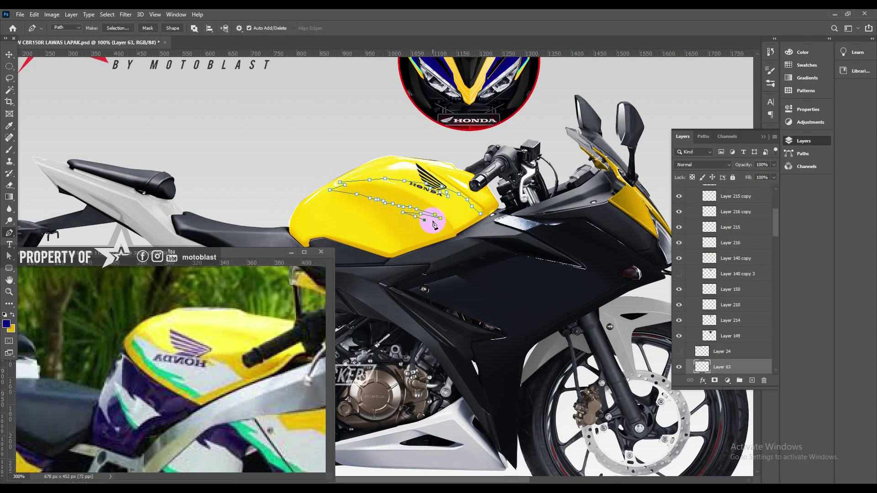
{"action": "left_click", "coordinate": [442, 228]}
{"action": "left_click", "coordinate": [452, 231]}
{"action": "left_click", "coordinate": [468, 223]}
- Convert the jagged tank path to a selection and copy that area of the yellow tank onto a new layer
{"action": "right_click", "coordinate": [501, 175]}
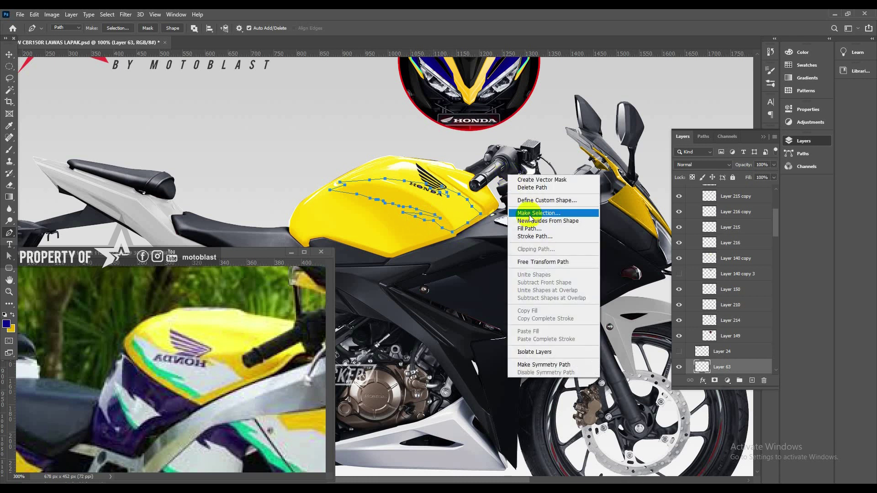
{"action": "left_click", "coordinate": [452, 214]}
{"action": "right_click", "coordinate": [494, 184]}
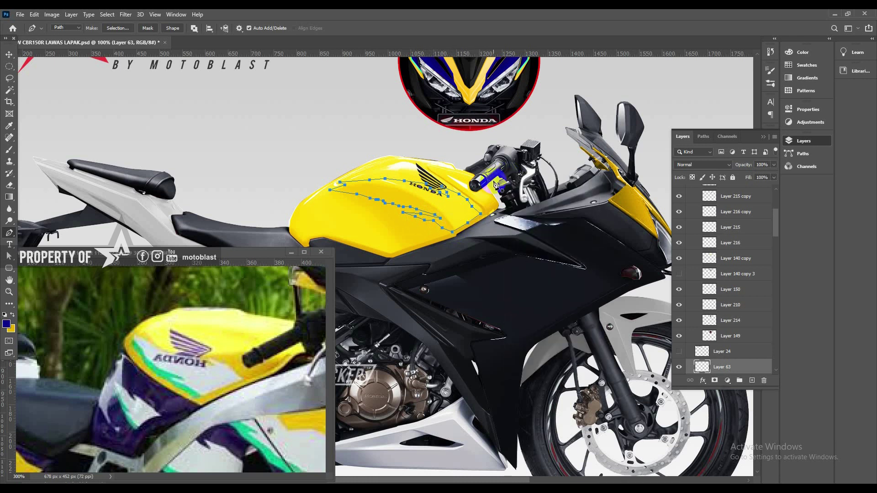
{"action": "left_click", "coordinate": [463, 221]}
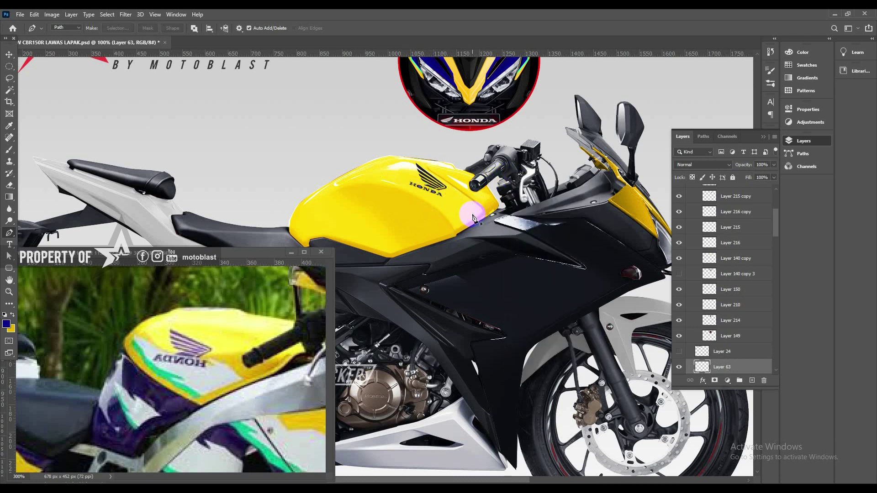
{"action": "key", "text": "ctrl+z"}
{"action": "right_click", "coordinate": [476, 212]}
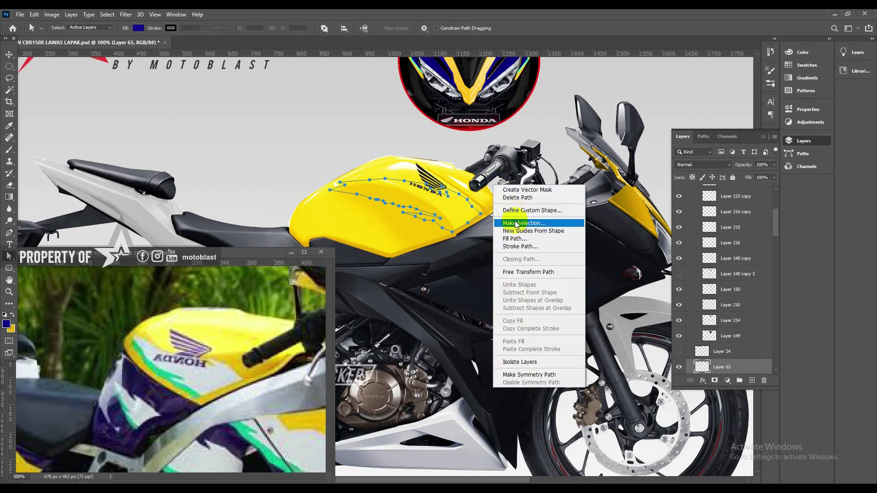
{"action": "left_click", "coordinate": [504, 210]}
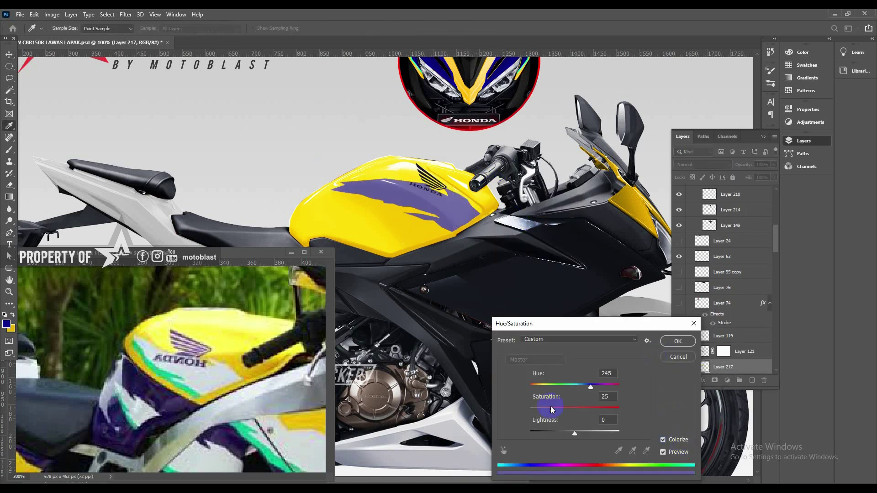
- Colorize the tank's Layer 217 area with saturation 0 and raised lightness to turn it light grey
{"action": "left_click_drag", "start_coordinate": [552, 410], "coordinate": [493, 412]}
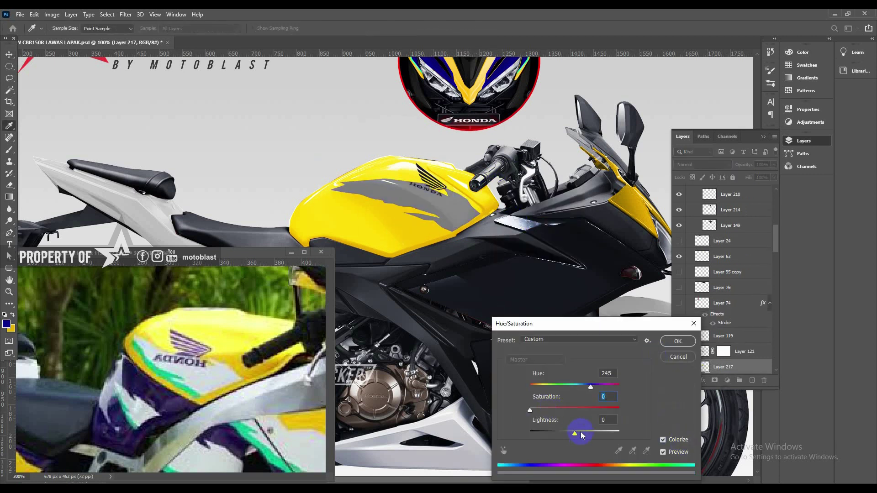
{"action": "left_click_drag", "start_coordinate": [576, 434], "coordinate": [589, 434]}
{"action": "key", "text": "Return"}
- Whiten Layer 217 with Brightness/Contrast at brightness 86 and contrast 100
{"action": "key", "text": "alt+i"}
{"action": "key", "text": "j"}
{"action": "key", "text": "c"}
{"action": "left_click_drag", "start_coordinate": [161, 440], "coordinate": [206, 441]}
{"action": "left_click_drag", "start_coordinate": [162, 418], "coordinate": [188, 418]}
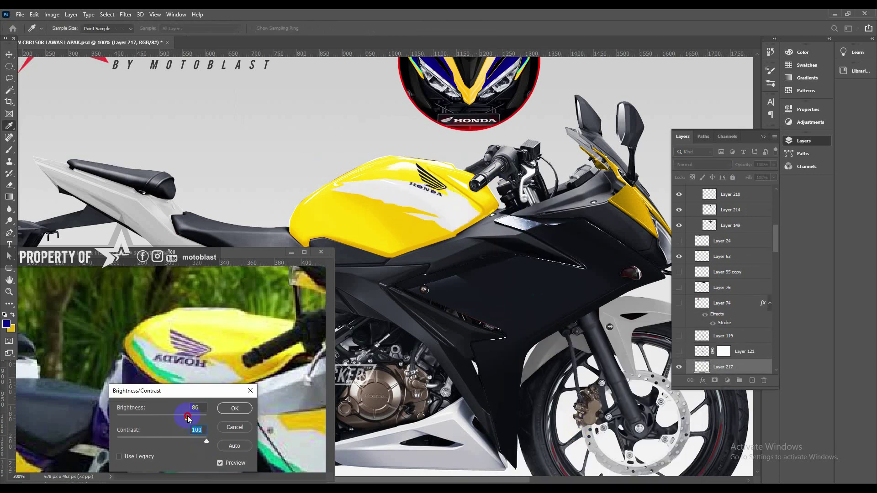
{"action": "left_click", "coordinate": [227, 408]}
- Trace a closed jagged Pen path just below the white tank area's lower edge for the stripe
{"action": "key", "text": "p"}
{"action": "left_click", "coordinate": [337, 188]}
{"action": "left_click", "coordinate": [323, 193]}
{"action": "left_click", "coordinate": [338, 194]}
{"action": "left_click", "coordinate": [345, 197]}
{"action": "left_click", "coordinate": [350, 199]}
{"action": "left_click", "coordinate": [357, 199]}
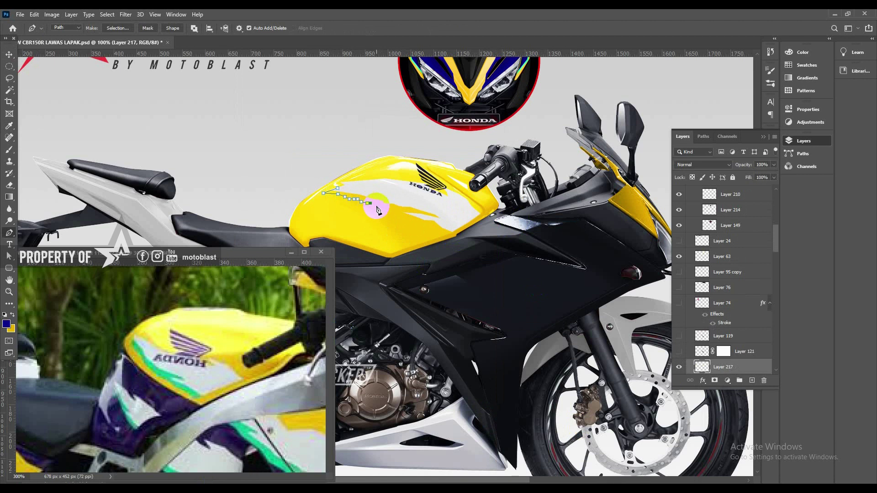
{"action": "left_click_drag", "start_coordinate": [377, 209], "coordinate": [446, 239]}
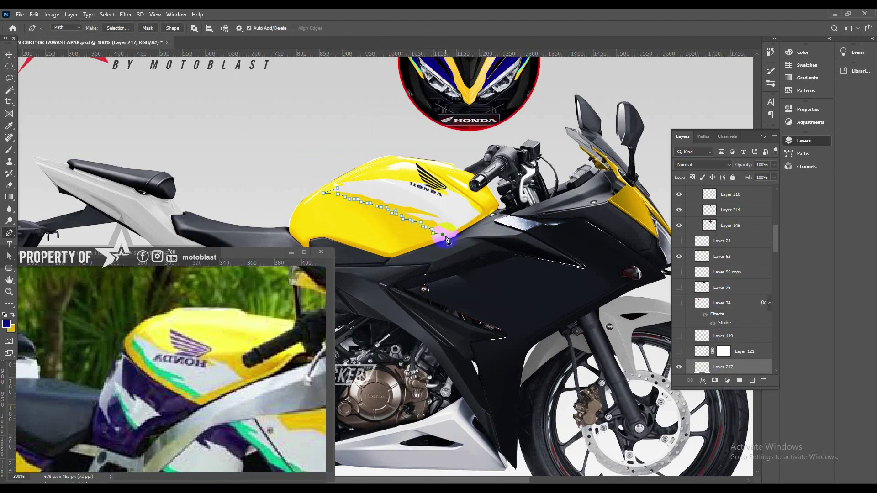
{"action": "left_click", "coordinate": [456, 219]}
{"action": "left_click", "coordinate": [372, 191]}
{"action": "left_click", "coordinate": [337, 189]}
- Convert the stripe path to a selection and copy that area of Layer 2 copy 3 onto a new layer
{"action": "right_click", "coordinate": [360, 181]}
{"action": "left_click", "coordinate": [385, 217]}
{"action": "key", "text": "Return"}
{"action": "key", "text": "v"}
{"action": "left_click", "coordinate": [294, 224], "text": "ctrl"}
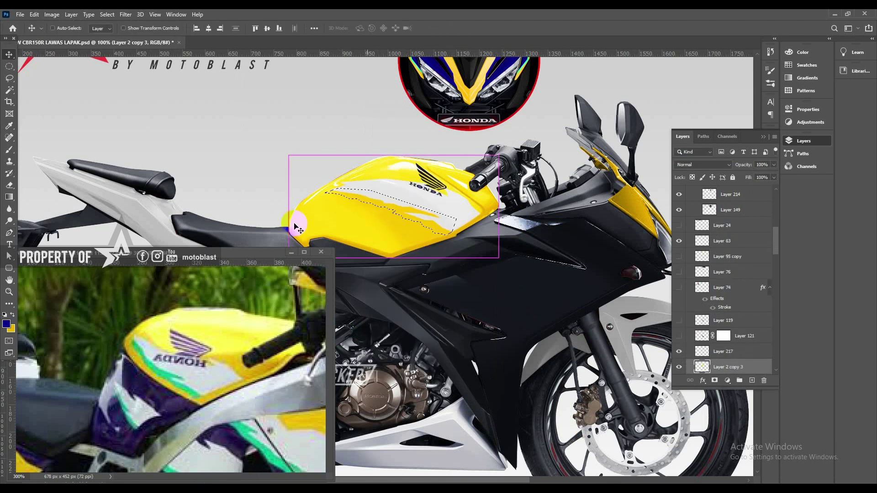
{"action": "key", "text": "ctrl+j"}
- Sample the reference bike's green stripe and colorize Layer 218 with hue 163, saturation 100 and lightness -21
{"action": "left_click", "coordinate": [8, 324]}
{"action": "left_click", "coordinate": [269, 455]}
{"action": "left_click", "coordinate": [664, 199]}
{"action": "key", "text": "ctrl+u"}
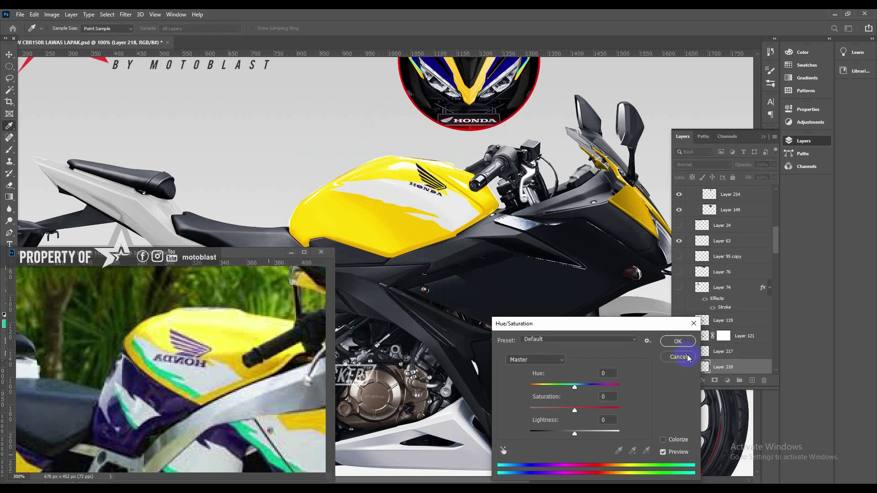
{"action": "left_click", "coordinate": [663, 440]}
{"action": "left_click_drag", "start_coordinate": [574, 432], "coordinate": [566, 433]}
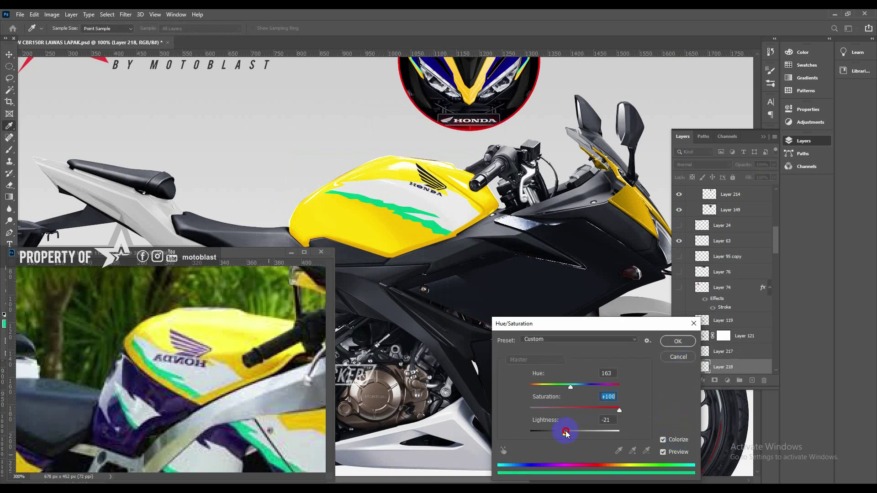
{"action": "left_click", "coordinate": [678, 342]}
- Draw a closed Pen path around the lower part of the tank, below the green stripe
{"action": "key", "text": "p"}
{"action": "left_click", "coordinate": [450, 243]}
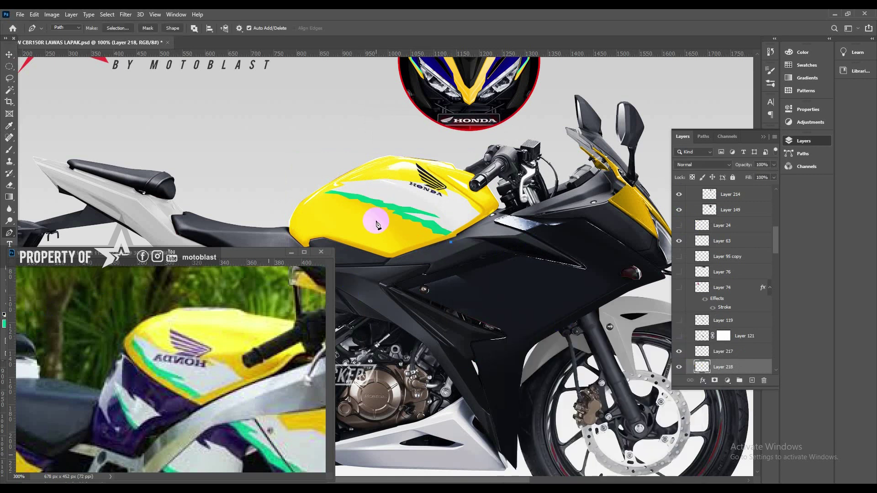
{"action": "left_click", "coordinate": [304, 190]}
{"action": "left_click", "coordinate": [268, 215]}
{"action": "left_click_drag", "start_coordinate": [296, 237], "coordinate": [299, 216]}
{"action": "left_click", "coordinate": [296, 233]}
{"action": "left_click", "coordinate": [396, 247]}
{"action": "left_click", "coordinate": [455, 220]}
- Convert the lower tank path to a selection and copy that area of the yellow tank onto a new layer
{"action": "right_click", "coordinate": [477, 183]}
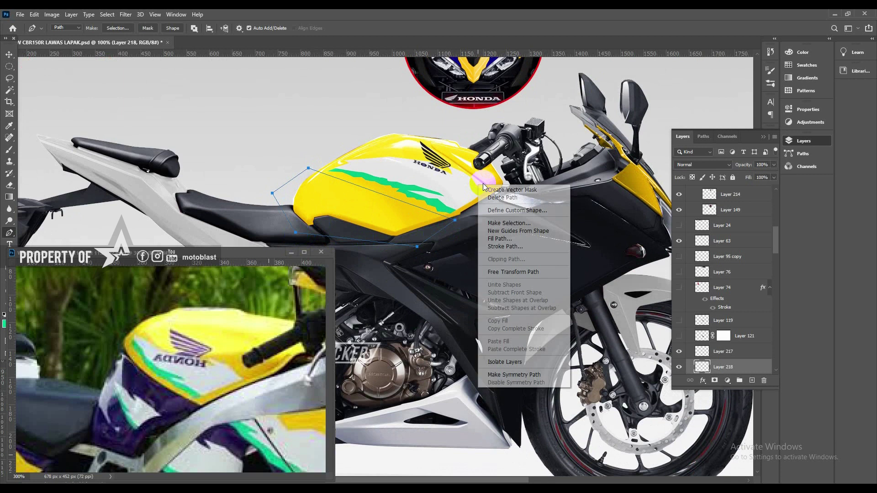
{"action": "left_click", "coordinate": [498, 221]}
{"action": "key", "text": "Return"}
{"action": "key", "text": "v"}
{"action": "left_click", "coordinate": [382, 153]}
{"action": "key", "text": "ctrl+j"}
- Sample the purple of the reference bike's lower tank, 403766, as the foreground color
{"action": "left_click", "coordinate": [42, 325]}
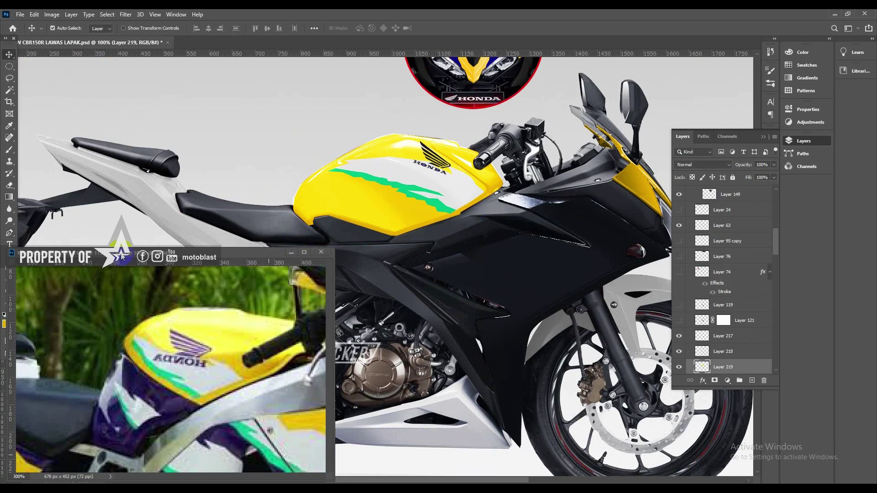
{"action": "left_click", "coordinate": [12, 315]}
{"action": "left_click", "coordinate": [7, 323]}
{"action": "left_click", "coordinate": [201, 408]}
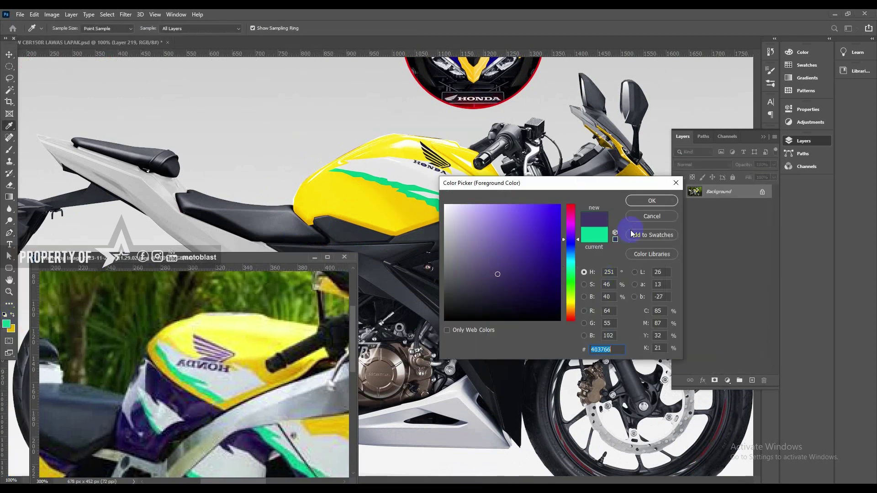
{"action": "left_click", "coordinate": [645, 199]}
{"action": "key", "text": "ctrl+u"}
{"action": "left_click_drag", "start_coordinate": [574, 387], "coordinate": [593, 388]}
{"action": "key", "text": "Return"}
{"action": "key", "text": "ctrl+z"}
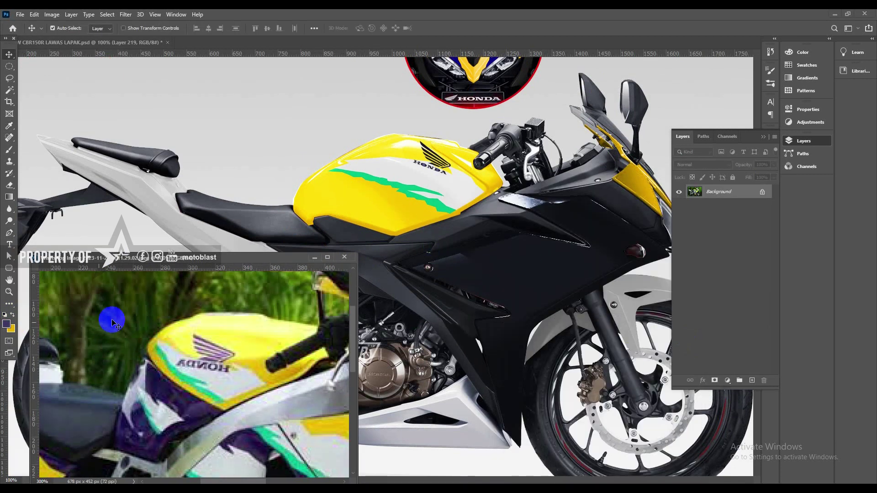
- Choose a deeper blue-purple foreground color and colorize the lower tank layer with it at full saturation and reduced lightness
{"action": "left_click", "coordinate": [7, 324]}
{"action": "left_click", "coordinate": [559, 256]}
{"action": "left_click", "coordinate": [652, 201]}
{"action": "left_click", "coordinate": [373, 210]}
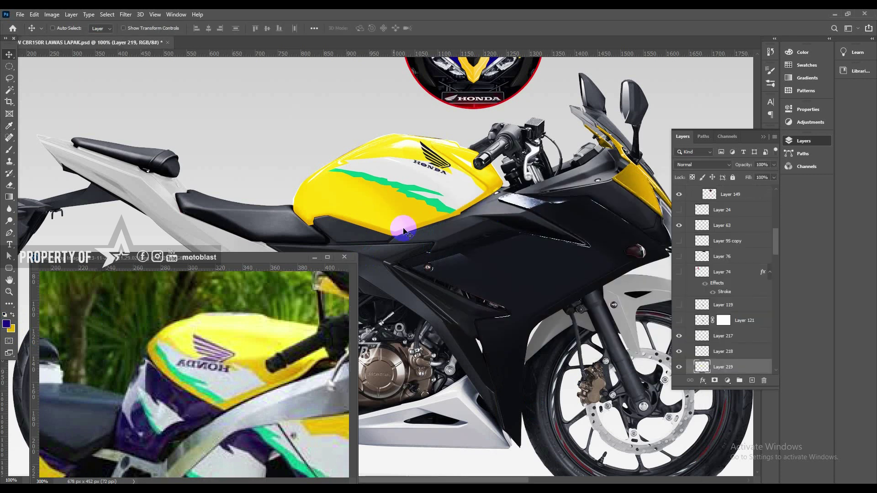
{"action": "key", "text": "ctrl+u"}
{"action": "left_click", "coordinate": [662, 439]}
{"action": "left_click_drag", "start_coordinate": [552, 411], "coordinate": [620, 411]}
{"action": "left_click_drag", "start_coordinate": [575, 434], "coordinate": [562, 435]}
{"action": "key", "text": "Return"}
- Lower the brightness and raise the contrast of the purple lower tank layer with Brightness/Contrast
{"action": "key", "text": "alt+i"}
{"action": "key", "text": "j"}
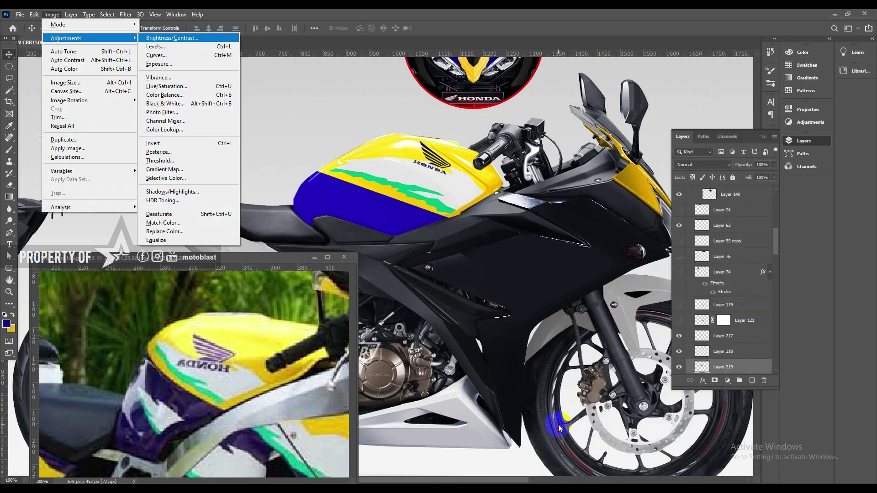
{"action": "key", "text": "c"}
{"action": "left_click", "coordinate": [205, 442]}
{"action": "left_click_drag", "start_coordinate": [161, 417], "coordinate": [141, 417]}
{"action": "left_click", "coordinate": [234, 408]}
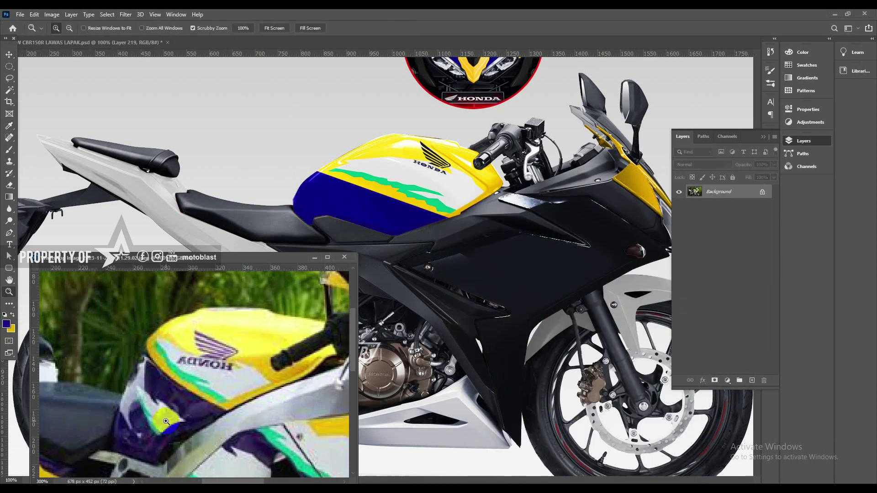
- Draw a closed jagged splash path inside the tank's purple area and convert it to a selection
{"action": "key", "text": "ctrl+plus"}
{"action": "key", "text": "p"}
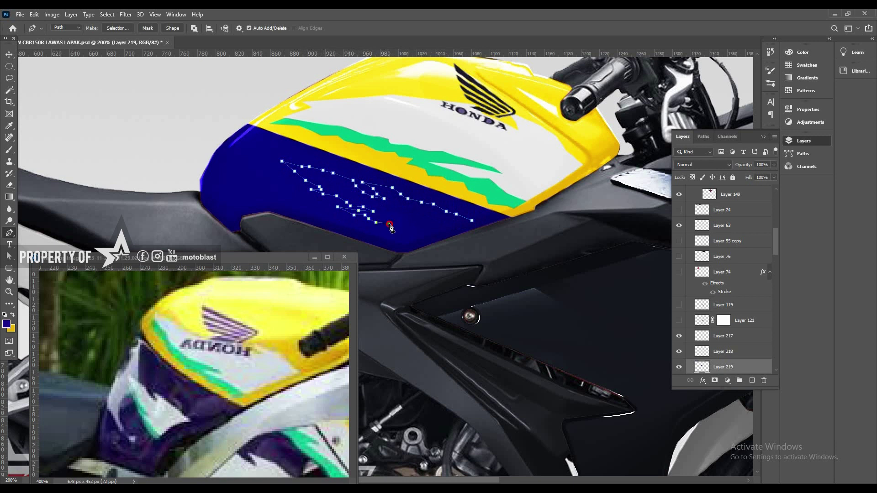
{"action": "left_click", "coordinate": [471, 221]}
{"action": "key", "text": "a"}
{"action": "right_click", "coordinate": [509, 202]}
{"action": "left_click", "coordinate": [514, 240]}
{"action": "key", "text": "Return"}
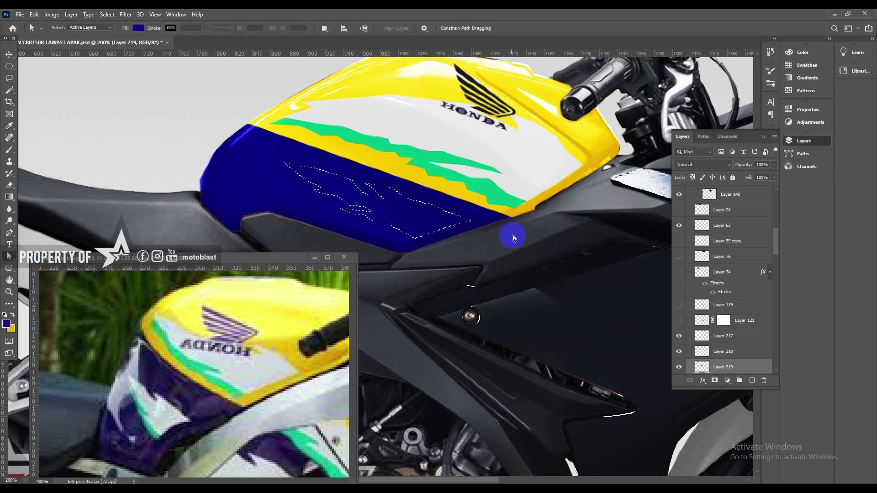
- Copy the selected splash onto a new layer and turn it white by colorizing with zero saturation and strongly raised lightness
{"action": "key", "text": "v"}
{"action": "key", "text": "ctrl+j"}
{"action": "key", "text": "ctrl+u"}
{"action": "left_click", "coordinate": [676, 439]}
{"action": "left_click_drag", "start_coordinate": [552, 412], "coordinate": [528, 411]}
{"action": "left_click_drag", "start_coordinate": [574, 435], "coordinate": [613, 435]}
{"action": "left_click", "coordinate": [678, 343]}
- Draw a closed jagged path along the white splash's lower edge and copy that area of purple Layer 219 onto a new layer
{"action": "key", "text": "p"}
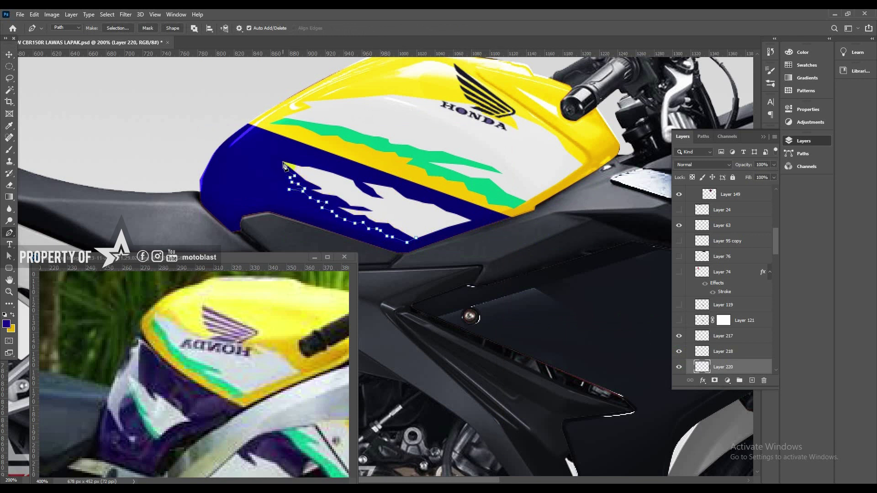
{"action": "left_click", "coordinate": [284, 162]}
{"action": "left_click", "coordinate": [379, 204]}
{"action": "left_click", "coordinate": [444, 224]}
{"action": "left_click", "coordinate": [416, 238]}
{"action": "right_click", "coordinate": [439, 208]}
{"action": "left_click", "coordinate": [471, 246]}
{"action": "key", "text": "Return"}
{"action": "key", "text": "v"}
{"action": "left_click", "coordinate": [480, 222]}
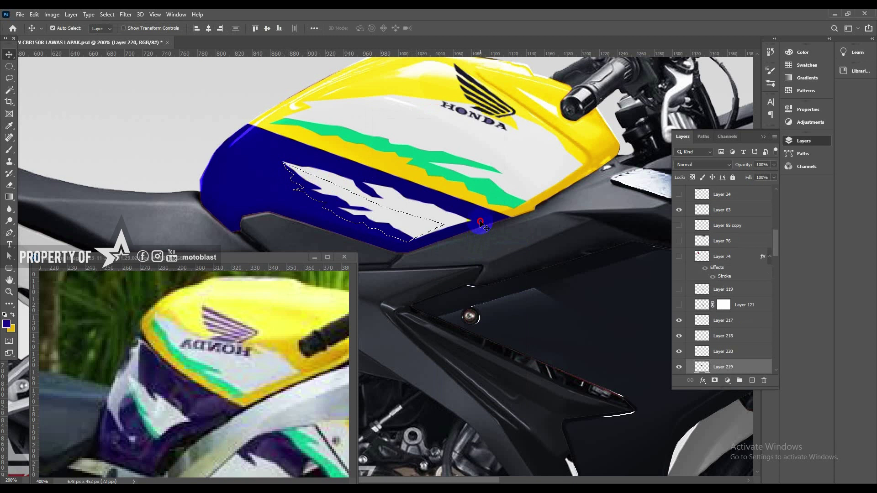
{"action": "key", "text": "ctrl+j"}
- Sample the tank's green stripe and colorize Layer 221 with hue 160, saturation 100 and slightly raised lightness
{"action": "left_click", "coordinate": [7, 323]}
{"action": "left_click", "coordinate": [439, 158]}
{"action": "left_click", "coordinate": [651, 200]}
{"action": "key", "text": "ctrl+u"}
{"action": "left_click", "coordinate": [663, 439]}
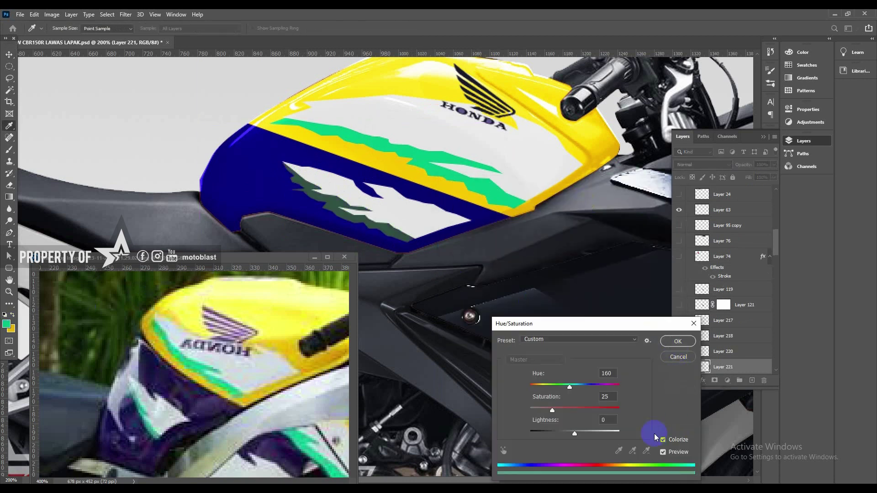
{"action": "left_click_drag", "start_coordinate": [552, 410], "coordinate": [621, 410]}
{"action": "left_click_drag", "start_coordinate": [574, 434], "coordinate": [580, 434]}
{"action": "left_click", "coordinate": [677, 341]}
- Reposition the reference photo window to show its side fairing and select the mockup's black side fairing layer
{"action": "key", "text": "z"}
{"action": "left_click", "coordinate": [358, 121], "text": "alt"}
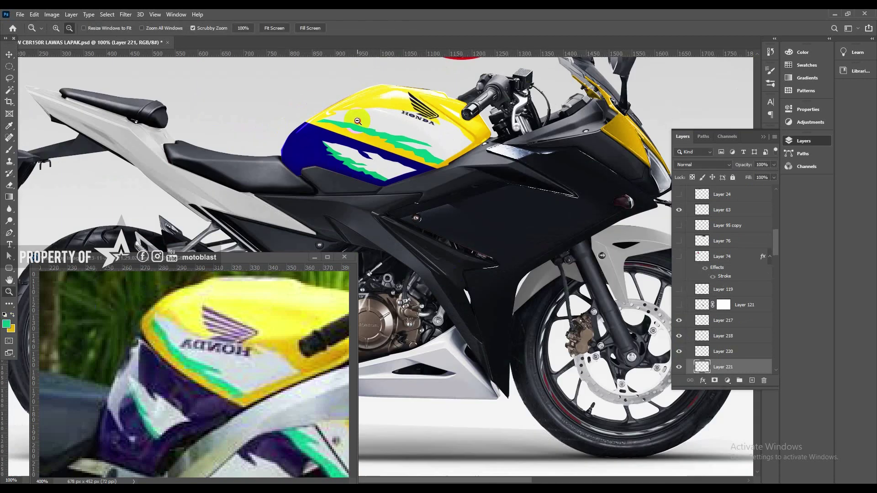
{"action": "left_click", "coordinate": [358, 121], "text": "alt"}
{"action": "left_click_drag", "start_coordinate": [284, 401], "coordinate": [229, 334]}
{"action": "left_click", "coordinate": [229, 334], "text": "alt"}
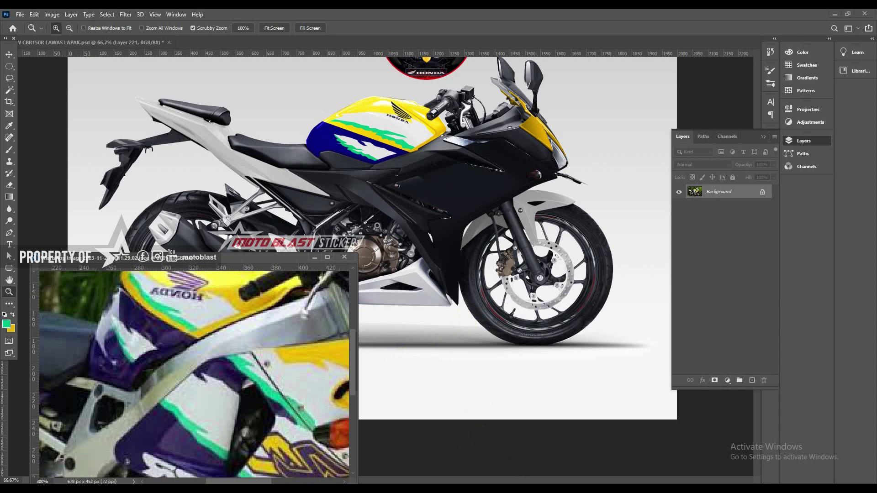
{"action": "left_click_drag", "start_coordinate": [237, 257], "coordinate": [225, 129]}
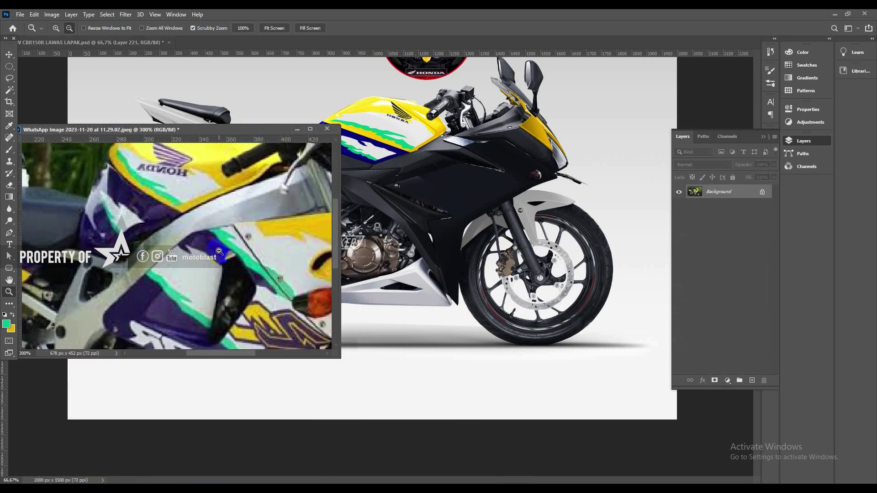
{"action": "left_click", "coordinate": [219, 251], "text": "alt"}
{"action": "left_click", "coordinate": [219, 251], "text": "alt"}
{"action": "left_click", "coordinate": [265, 275]}
{"action": "left_click", "coordinate": [501, 190]}
{"action": "key", "text": "v"}
{"action": "left_click", "coordinate": [493, 192], "text": "ctrl"}
{"action": "key", "text": "ctrl+u"}
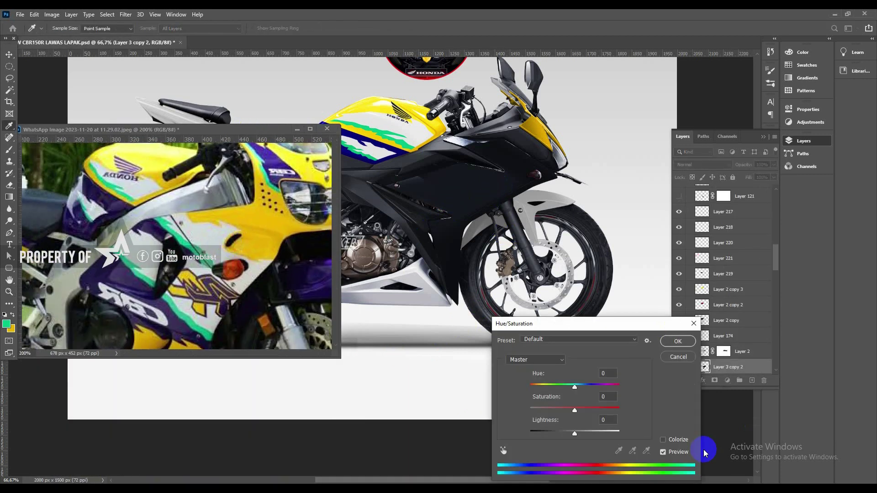
{"action": "left_click", "coordinate": [663, 439]}
{"action": "left_click", "coordinate": [678, 357]}
- Swap to the yellow foreground and colorize the side fairing layer with hue 46, saturation 100 and raised lightness
{"action": "key", "text": "x"}
{"action": "key", "text": "ctrl+u"}
{"action": "left_click", "coordinate": [663, 440]}
{"action": "left_click_drag", "start_coordinate": [552, 411], "coordinate": [622, 411]}
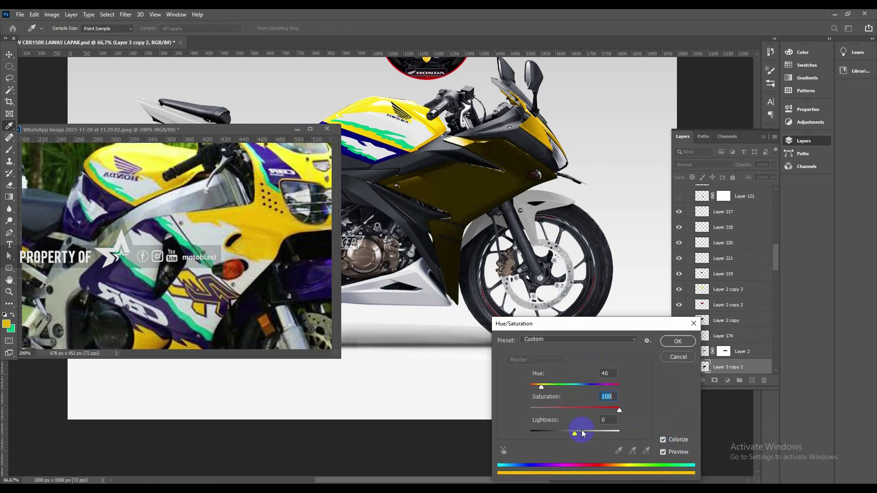
{"action": "left_click_drag", "start_coordinate": [576, 432], "coordinate": [593, 431]}
{"action": "key", "text": "Return"}
- Raise the contrast and brightness of the yellow side fairing with Brightness/Contrast
{"action": "left_click", "coordinate": [51, 15]}
{"action": "mouse_move", "coordinate": [64, 35]}
{"action": "left_click", "coordinate": [167, 37]}
{"action": "left_click_drag", "start_coordinate": [162, 440], "coordinate": [202, 440]}
{"action": "left_click_drag", "start_coordinate": [162, 417], "coordinate": [172, 417]}
{"action": "key", "text": "Return"}
- Delete Layer 174, which lies over the side fairing
{"action": "key", "text": "v"}
{"action": "left_click", "coordinate": [454, 227], "text": "ctrl"}
{"action": "key", "text": "Delete"}
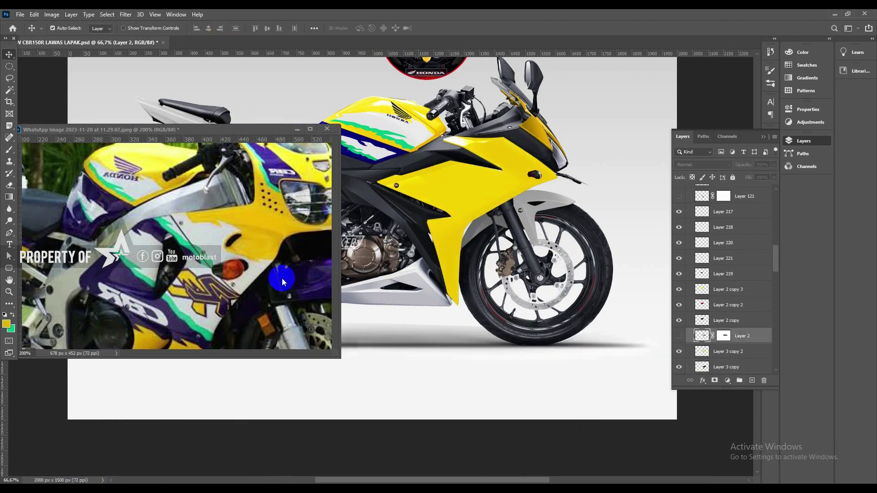
- Enlarge the reference photo window and examine the livery pattern on its side fairing
{"action": "left_click", "coordinate": [281, 279]}
{"action": "left_click_drag", "start_coordinate": [244, 306], "coordinate": [257, 239]}
{"action": "key", "text": "z"}
{"action": "left_click", "coordinate": [257, 239], "text": "alt"}
{"action": "left_click", "coordinate": [466, 199]}
{"action": "left_click", "coordinate": [466, 200]}
{"action": "left_click_drag", "start_coordinate": [466, 199], "coordinate": [519, 250]}
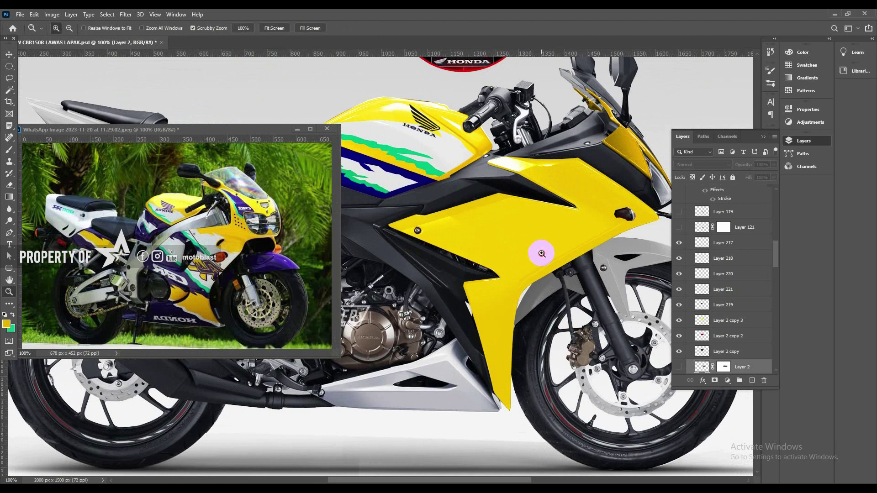
{"action": "left_click", "coordinate": [540, 253]}
{"action": "left_click", "coordinate": [501, 238], "text": "alt"}
{"action": "left_click", "coordinate": [249, 261]}
{"action": "left_click_drag", "start_coordinate": [293, 361], "coordinate": [286, 423]}
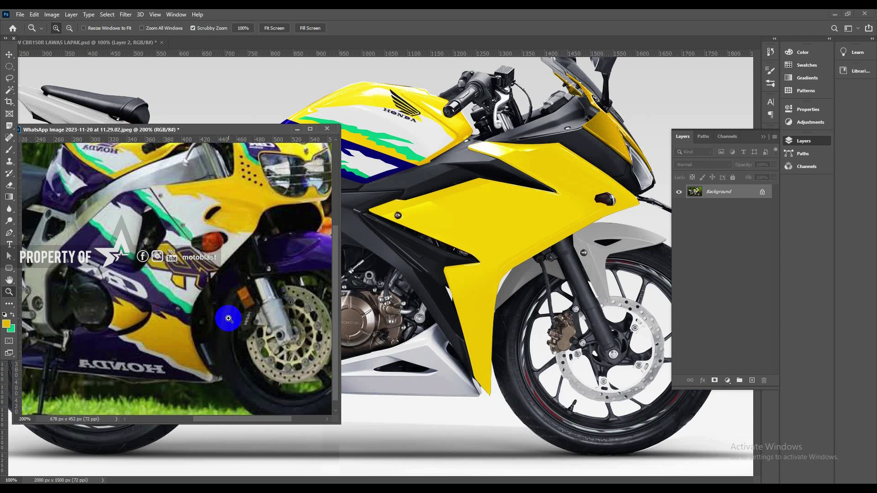
- Draw a closed jagged Pen path around the middle of the side fairing, from the front tip to the rear and lower edges
{"action": "left_click", "coordinate": [576, 208]}
{"action": "key", "text": "p"}
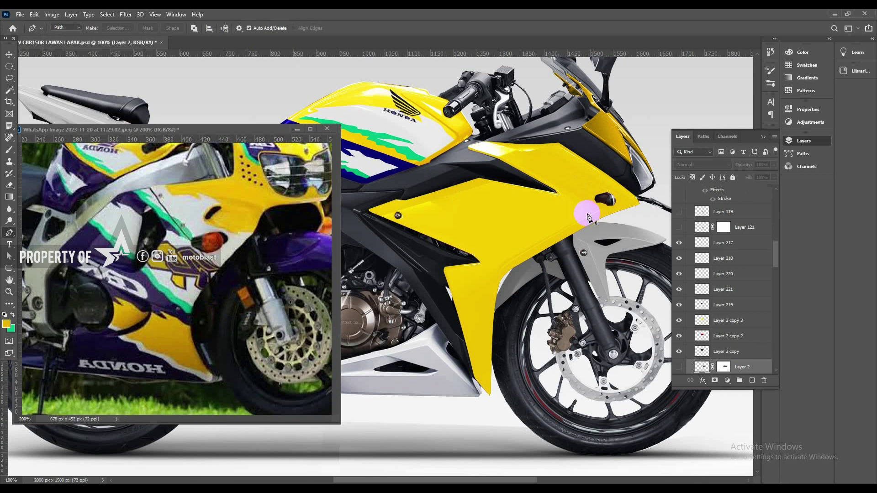
{"action": "left_click", "coordinate": [637, 212]}
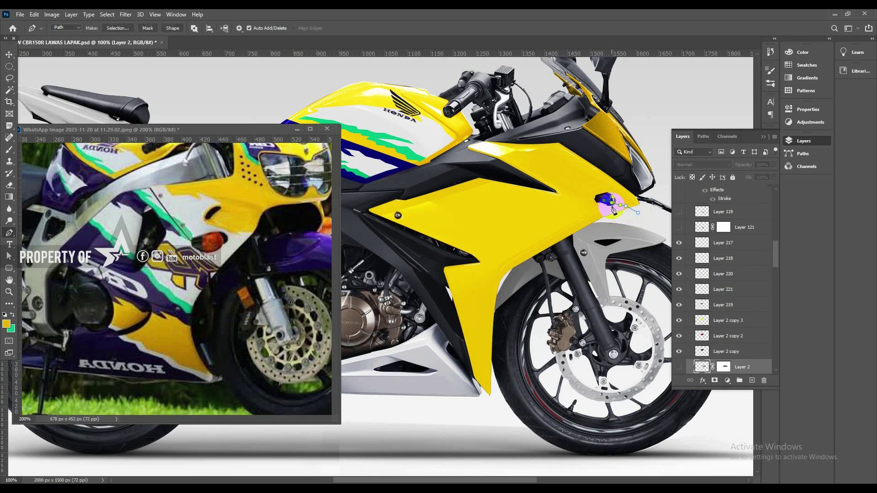
{"action": "left_click", "coordinate": [565, 191]}
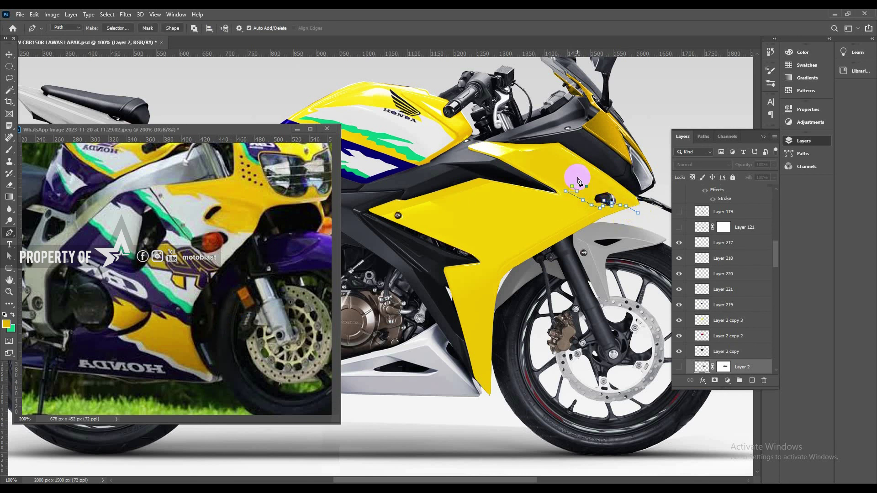
{"action": "left_click", "coordinate": [576, 178]}
{"action": "left_click", "coordinate": [572, 175]}
{"action": "left_click", "coordinate": [568, 171]}
{"action": "left_click", "coordinate": [561, 167]}
{"action": "left_click", "coordinate": [552, 163]}
{"action": "left_click_drag", "start_coordinate": [536, 165], "coordinate": [527, 162]}
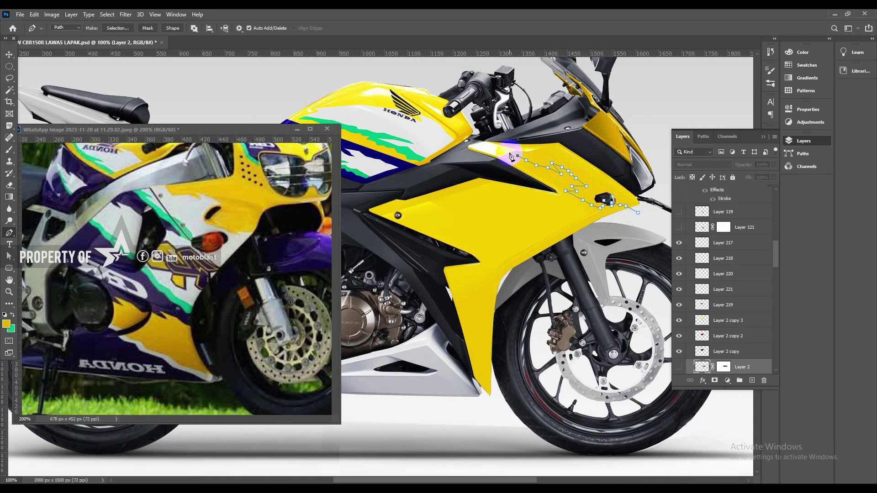
{"action": "left_click", "coordinate": [485, 146]}
{"action": "mouse_move", "coordinate": [426, 173]}
{"action": "left_mouse_down"}
{"action": "mouse_move", "coordinate": [391, 189]}
{"action": "mouse_move", "coordinate": [481, 239]}
{"action": "left_mouse_up"}
{"action": "left_click", "coordinate": [418, 203]}
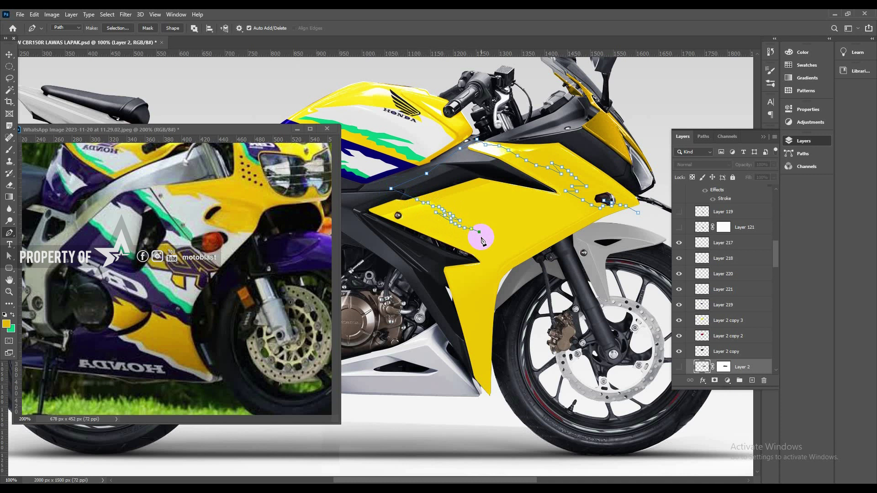
{"action": "left_click", "coordinate": [567, 264]}
{"action": "left_click", "coordinate": [632, 238]}
{"action": "left_click", "coordinate": [638, 214]}
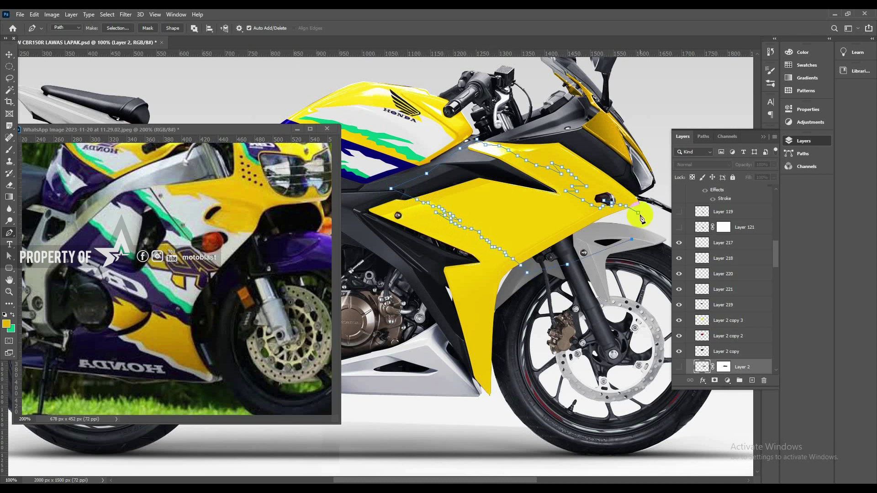
- Convert the side fairing path to a selection and copy that area of the yellow fairing onto a new layer
{"action": "right_click", "coordinate": [604, 158]}
{"action": "left_click", "coordinate": [638, 197]}
{"action": "key", "text": "Return"}
{"action": "key", "text": "v"}
{"action": "left_click", "coordinate": [615, 193], "text": "ctrl"}
{"action": "key", "text": "ctrl+j"}
- Turn Layer 222 pale by colorizing it with zero saturation and raised lightness
{"action": "key", "text": "ctrl+u"}
{"action": "left_click", "coordinate": [666, 440]}
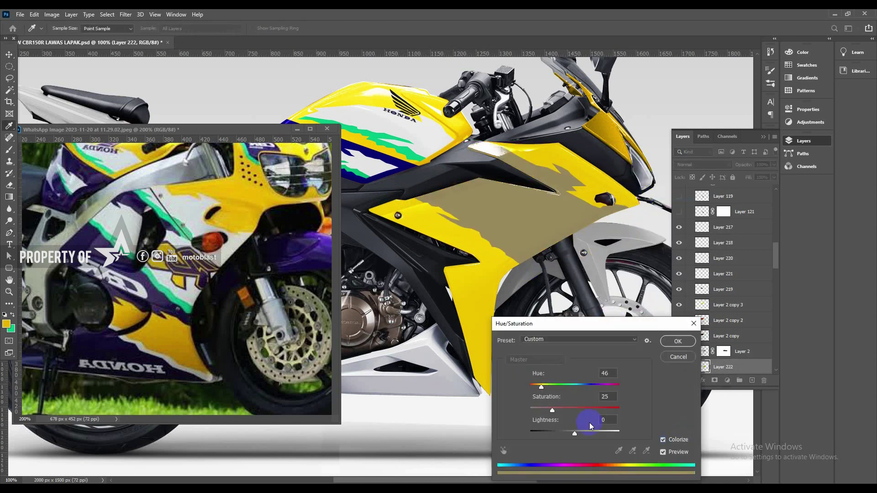
{"action": "left_click_drag", "start_coordinate": [551, 410], "coordinate": [528, 410]}
{"action": "left_click_drag", "start_coordinate": [573, 434], "coordinate": [586, 433]}
{"action": "key", "text": "Return"}
- Brighten the fairing's desaturated middle area to white with Brightness/Contrast
{"action": "key", "text": "alt+i"}
{"action": "key", "text": "j"}
{"action": "key", "text": "c"}
{"action": "left_click_drag", "start_coordinate": [162, 441], "coordinate": [178, 416]}
{"action": "key", "text": "Return"}
- Draw a closed Pen path around the rear part of the side fairing, with a jagged edge below the white area
{"action": "key", "text": "p"}
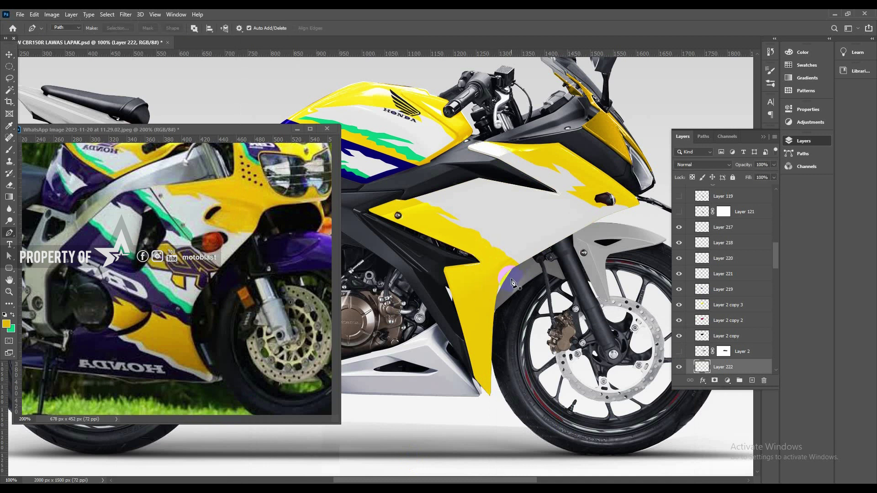
{"action": "left_click", "coordinate": [520, 279]}
{"action": "left_click", "coordinate": [505, 273]}
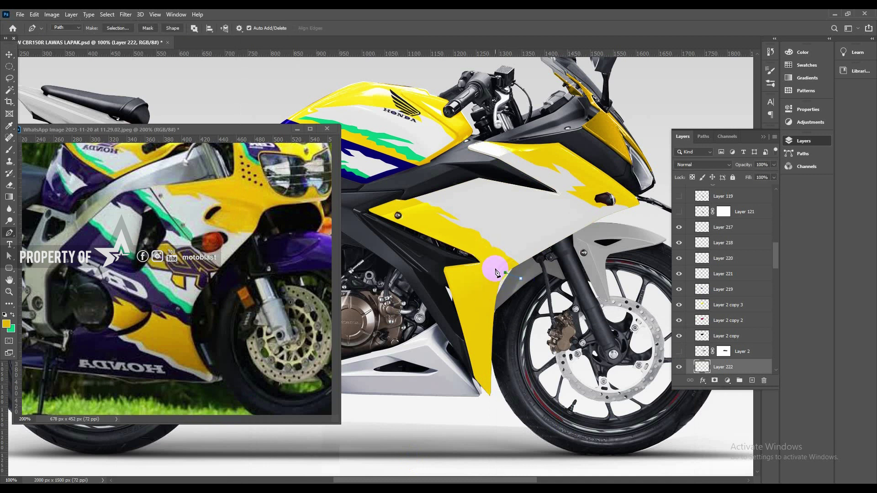
{"action": "left_click", "coordinate": [467, 275]}
{"action": "left_click", "coordinate": [459, 269]}
{"action": "left_click", "coordinate": [446, 265]}
{"action": "left_click", "coordinate": [431, 256]}
{"action": "left_click", "coordinate": [389, 243]}
{"action": "left_click", "coordinate": [360, 227]}
{"action": "left_click", "coordinate": [363, 211]}
{"action": "left_click", "coordinate": [391, 195]}
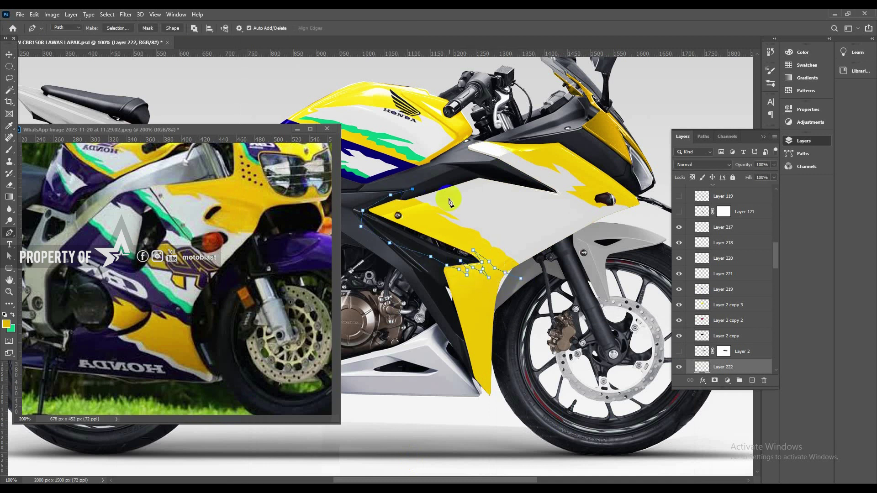
{"action": "left_click", "coordinate": [521, 279]}
- Convert the rear fairing path to a selection on the yellow fairing layer and sample the tank's dark purple as foreground color
{"action": "right_click", "coordinate": [538, 224]}
{"action": "left_click", "coordinate": [554, 261]}
{"action": "key", "text": "Return"}
{"action": "key", "text": "v"}
{"action": "left_click", "coordinate": [485, 293]}
{"action": "left_click", "coordinate": [12, 315]}
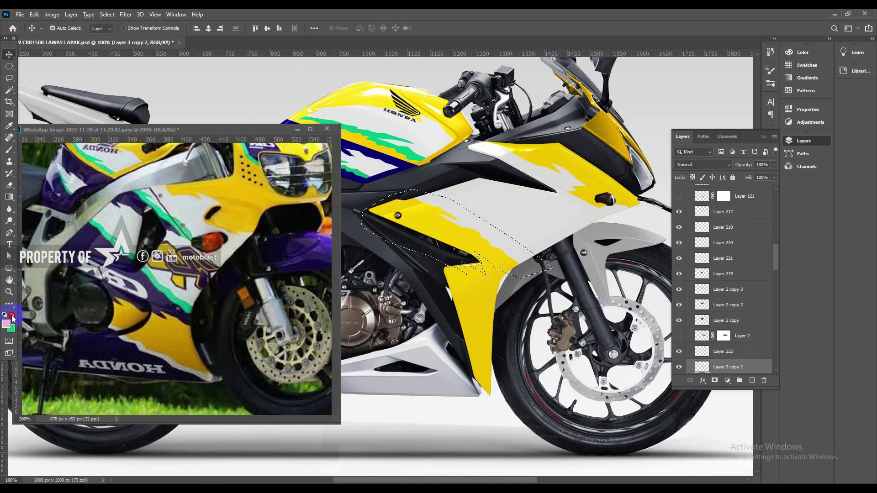
{"action": "left_click", "coordinate": [6, 323]}
{"action": "left_click", "coordinate": [375, 158]}
{"action": "left_click", "coordinate": [651, 201]}
- Copy the selected rear fairing area onto a new layer and colorize it with hue 244, saturation 100 and reduced lightness
{"action": "key", "text": "ctrl+j"}
{"action": "key", "text": "ctrl+u"}
{"action": "left_click", "coordinate": [685, 439]}
{"action": "left_click_drag", "start_coordinate": [552, 410], "coordinate": [620, 410]}
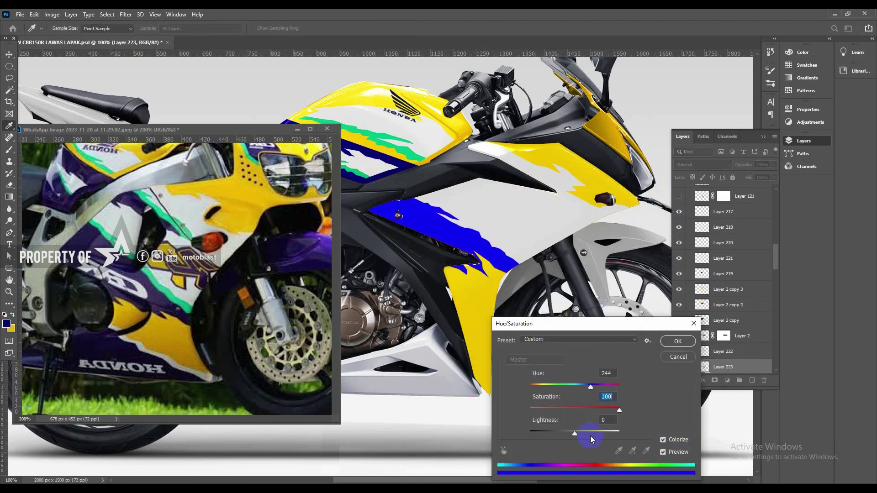
{"action": "key", "text": "Return"}
- Draw a closed jagged stripe path across the upper part of the white side fairing
{"action": "key", "text": "p"}
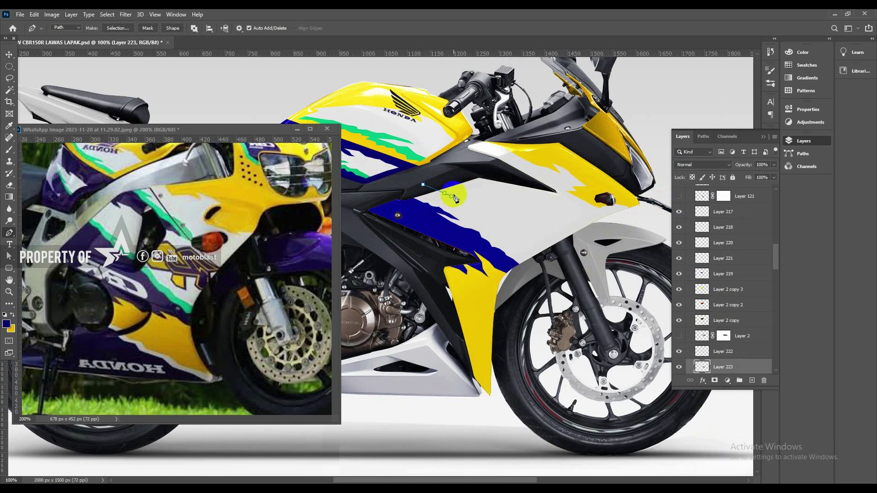
{"action": "mouse_move", "coordinate": [462, 196]}
{"action": "left_mouse_down"}
{"action": "mouse_move", "coordinate": [508, 220]}
{"action": "mouse_move", "coordinate": [537, 219]}
{"action": "left_mouse_up"}
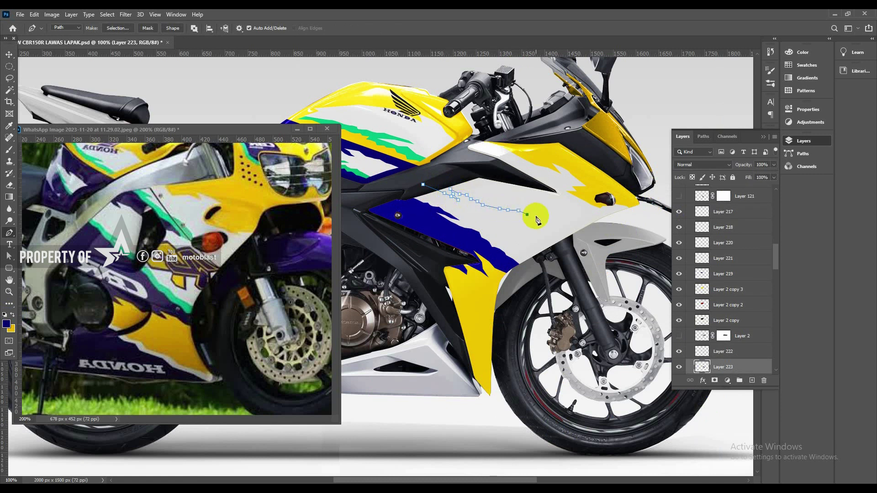
{"action": "left_click", "coordinate": [534, 212]}
{"action": "left_click", "coordinate": [526, 206]}
{"action": "left_click", "coordinate": [520, 205]}
{"action": "left_click", "coordinate": [510, 202]}
{"action": "left_click", "coordinate": [507, 198]}
{"action": "left_click", "coordinate": [423, 184]}
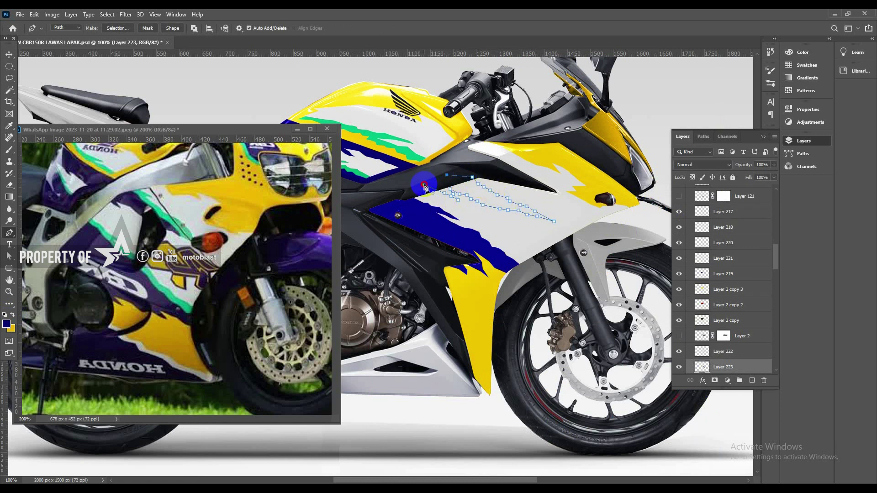
- Copy the area inside the upper side fairing stripe path onto a new layer and colorize it dark purple with reduced lightness
{"action": "right_click", "coordinate": [495, 155]}
{"action": "left_click", "coordinate": [513, 191]}
{"action": "key", "text": "Return"}
{"action": "key", "text": "ctrl+j"}
{"action": "key", "text": "ctrl+u"}
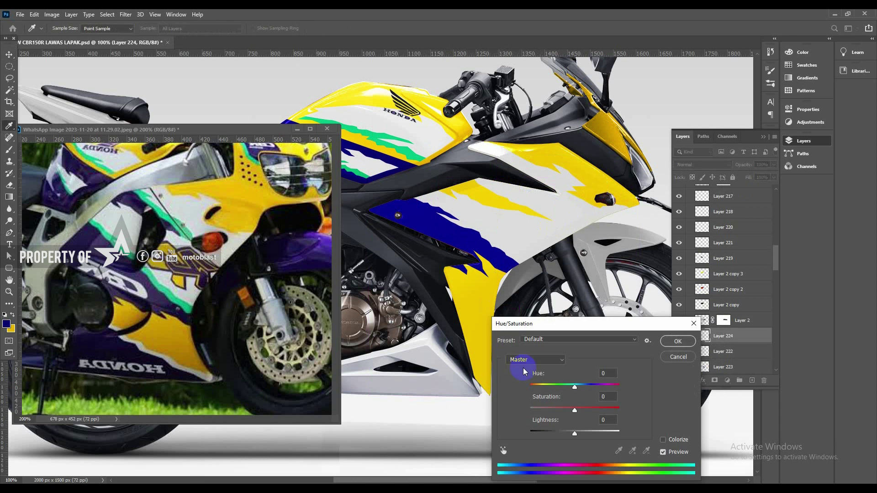
{"action": "left_click_drag", "start_coordinate": [602, 411], "coordinate": [620, 412]}
{"action": "left_click_drag", "start_coordinate": [575, 433], "coordinate": [557, 432]}
{"action": "key", "text": "Return"}
- Draw a closed jagged Pen path along the upper edge of the side fairing's purple stripe, reaching toward the front fender
{"action": "key", "text": "p"}
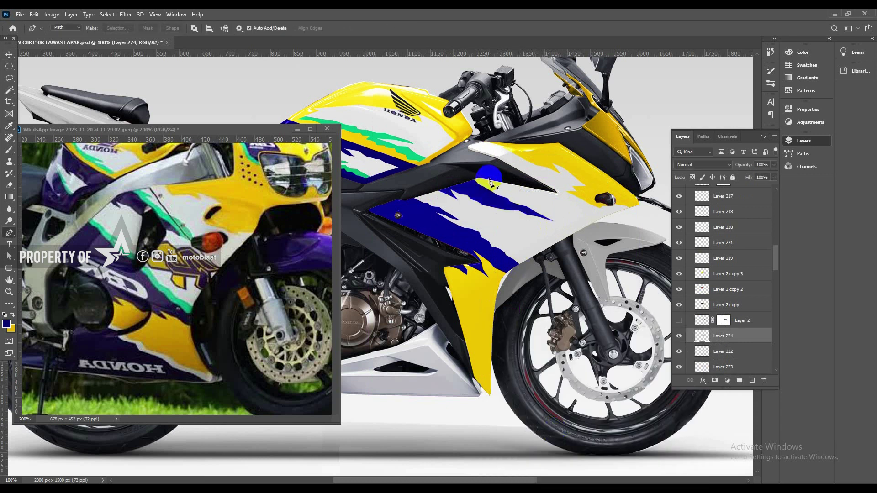
{"action": "left_click", "coordinate": [480, 175]}
{"action": "left_click", "coordinate": [493, 184]}
{"action": "left_click", "coordinate": [501, 186]}
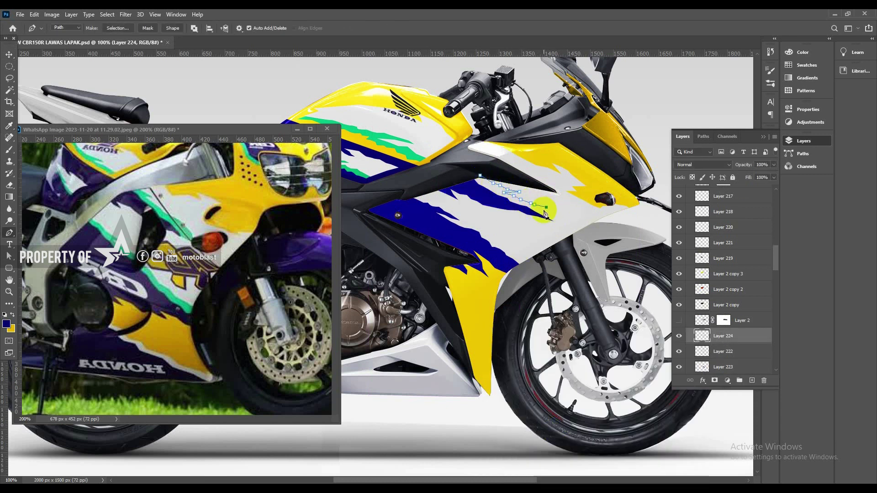
{"action": "left_click", "coordinate": [530, 215]}
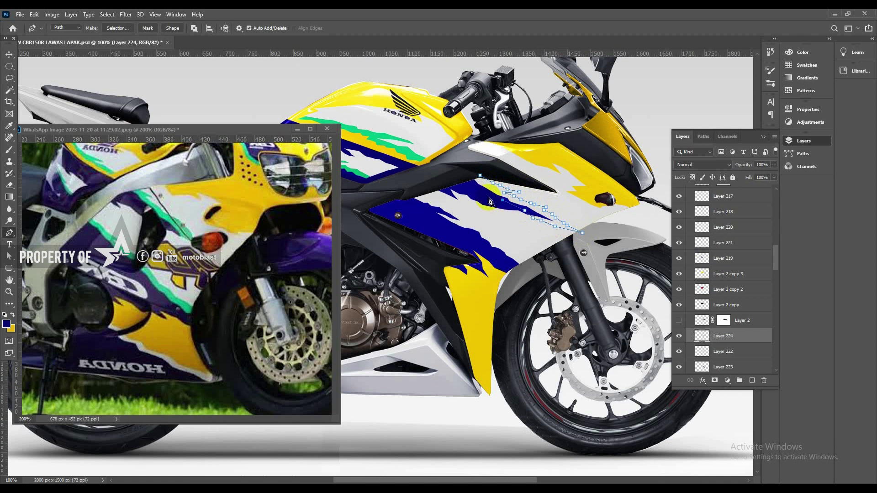
{"action": "left_click", "coordinate": [461, 183]}
{"action": "left_click", "coordinate": [480, 176]}
- Convert the stripe path to a selection, copy it from the yellow fairing layer onto a new layer and raise it in the stack
{"action": "right_click", "coordinate": [497, 163]}
{"action": "left_click", "coordinate": [529, 200]}
{"action": "key", "text": "Return"}
{"action": "key", "text": "v"}
{"action": "left_click", "coordinate": [617, 190], "text": "ctrl"}
{"action": "key", "text": "ctrl+j"}
{"action": "key", "text": "ctrl+bracketright"}
{"action": "key", "text": "ctrl+bracketright"}
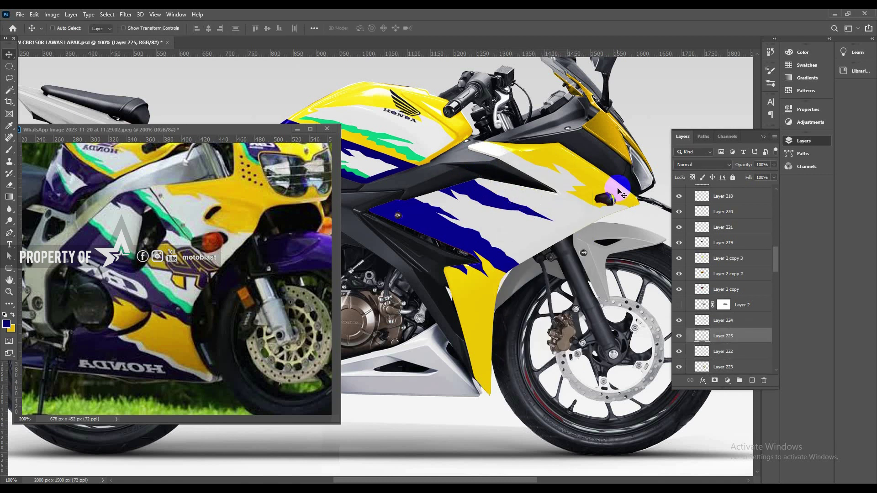
{"action": "key", "text": "ctrl+shift+BackSpace"}
- Sample the tank's green as foreground color and colorize the new fairing stripe with hue 160, saturation 74 and reduced lightness
{"action": "left_click", "coordinate": [6, 323]}
{"action": "left_click", "coordinate": [397, 152]}
{"action": "left_click", "coordinate": [651, 200]}
{"action": "key", "text": "ctrl+u"}
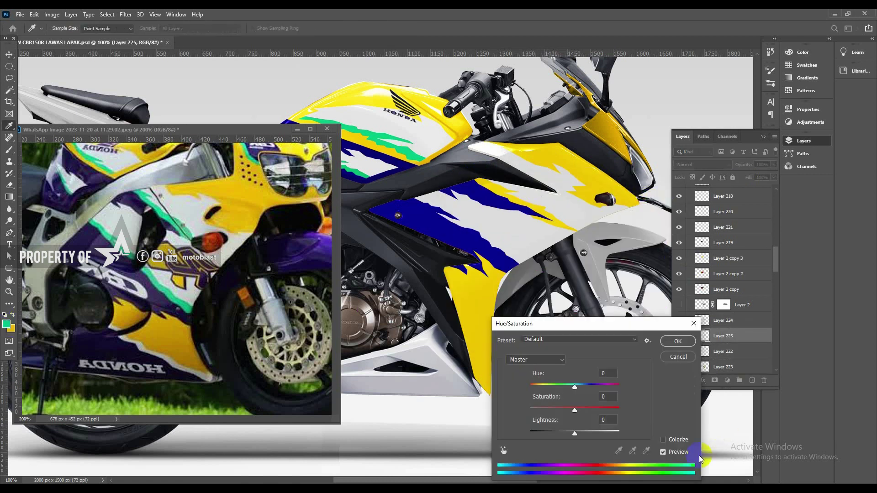
{"action": "left_click", "coordinate": [678, 440]}
{"action": "left_click", "coordinate": [591, 408]}
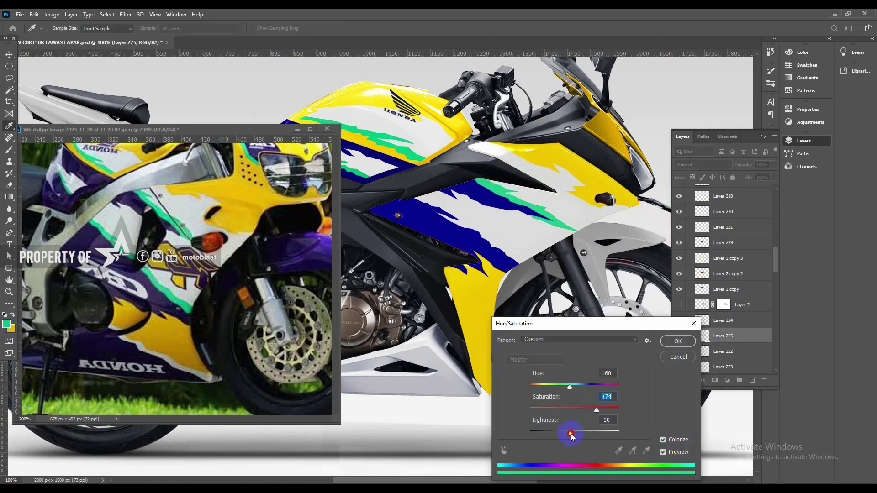
{"action": "key", "text": "Return"}
- Draw a closed jagged path along the upper edge of the purple rear fairing area and convert it to a selection
{"action": "key", "text": "p"}
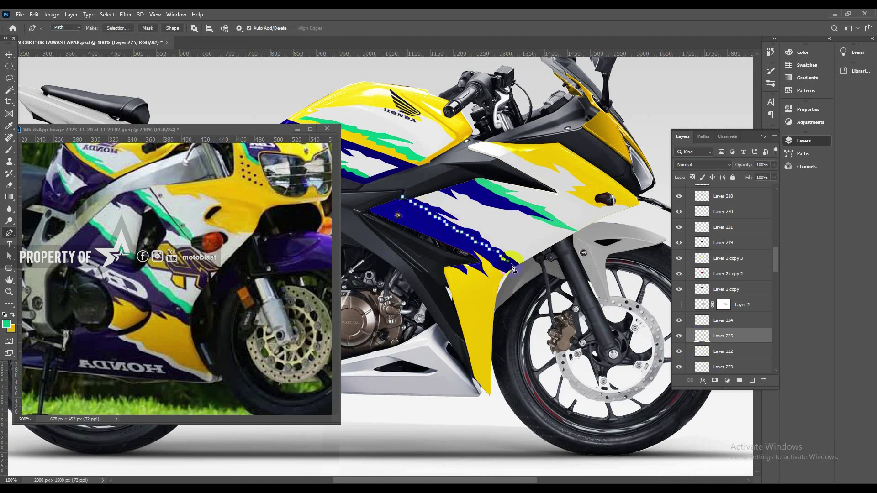
{"action": "left_click", "coordinate": [402, 196]}
{"action": "right_click", "coordinate": [433, 176]}
{"action": "left_click", "coordinate": [457, 214]}
{"action": "key", "text": "Return"}
- Copy the selected strip of the purple rear fairing layer onto a new layer and colorize it green
{"action": "key", "text": "v"}
{"action": "left_click", "coordinate": [432, 222], "text": "ctrl"}
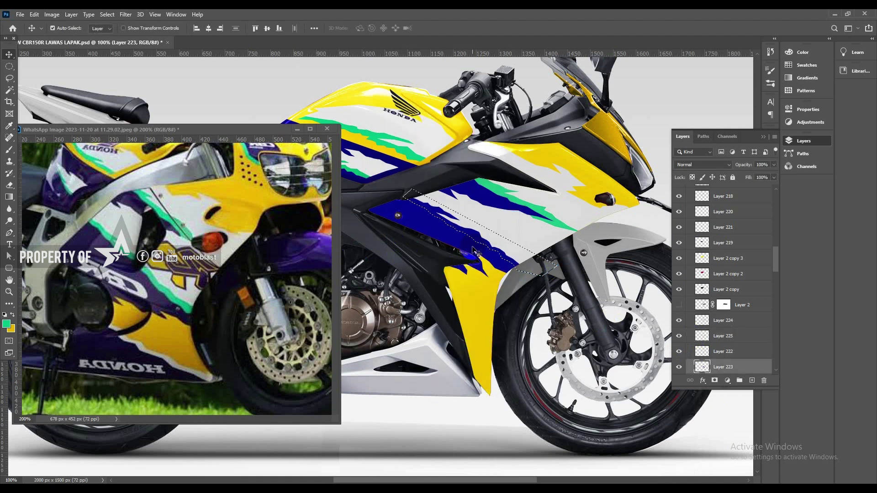
{"action": "key", "text": "ctrl+j"}
{"action": "key", "text": "ctrl+u"}
{"action": "left_click", "coordinate": [678, 441]}
{"action": "left_click", "coordinate": [618, 409]}
{"action": "left_click", "coordinate": [581, 432]}
{"action": "left_click", "coordinate": [668, 341]}
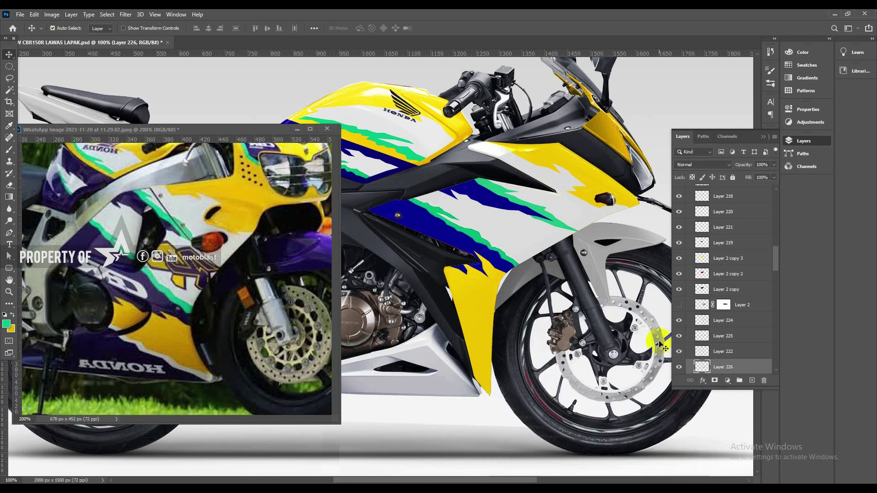
- Move the reference photo window lower and compare the tank graphic in the photo with the mockup's tank
{"action": "key", "text": "z"}
{"action": "left_click", "coordinate": [245, 282], "text": "alt"}
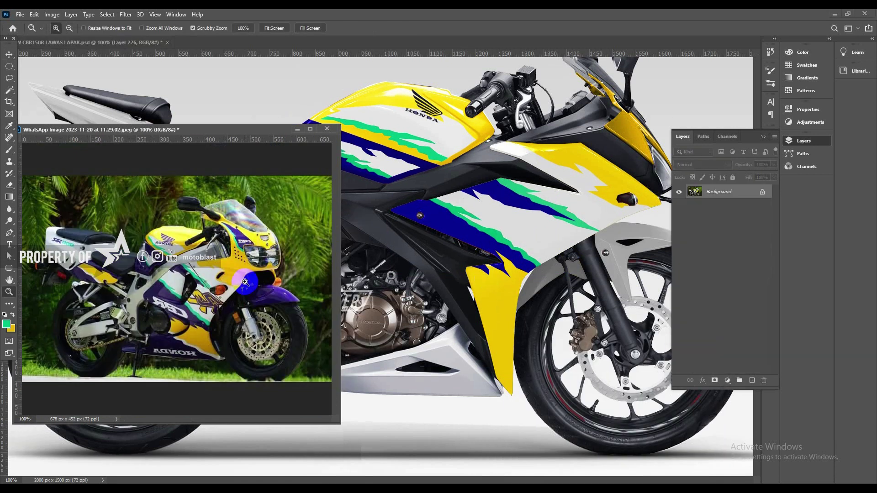
{"action": "left_click", "coordinate": [233, 240]}
{"action": "left_click", "coordinate": [232, 238], "text": "alt"}
{"action": "left_click", "coordinate": [231, 238], "text": "alt"}
{"action": "left_click_drag", "start_coordinate": [238, 131], "coordinate": [249, 205]}
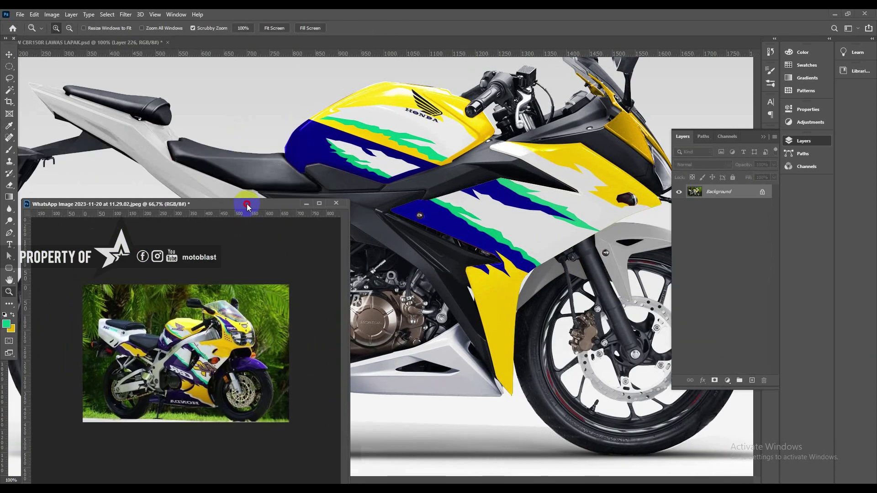
{"action": "left_click", "coordinate": [168, 348]}
{"action": "left_click", "coordinate": [156, 333]}
{"action": "left_click", "coordinate": [156, 333]}
{"action": "left_click", "coordinate": [157, 333]}
{"action": "left_click", "coordinate": [372, 157]}
{"action": "left_click", "coordinate": [372, 158]}
- Select the white tank flash layer and draw a closed jagged path along the rear half of its upper edge
{"action": "key", "text": "v"}
{"action": "left_click", "coordinate": [347, 147]}
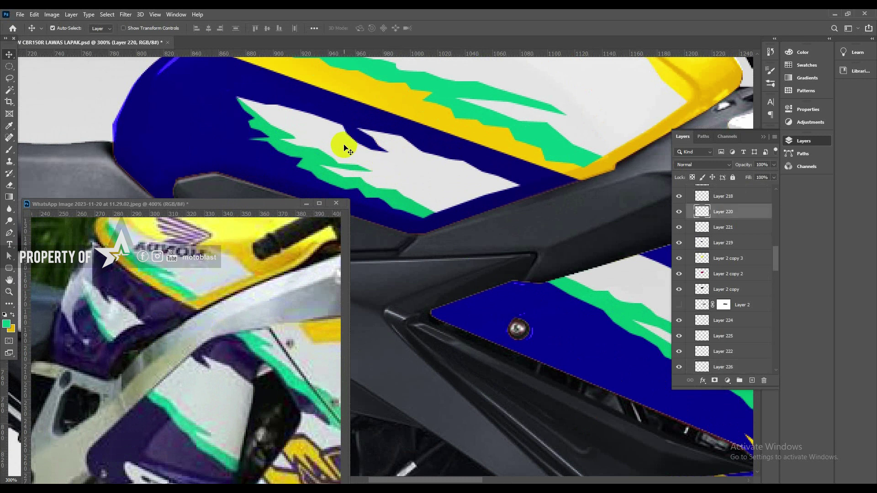
{"action": "key", "text": "p"}
{"action": "left_click", "coordinate": [355, 141]}
{"action": "left_click", "coordinate": [344, 137]}
{"action": "left_click", "coordinate": [337, 130]}
{"action": "left_click", "coordinate": [322, 127]}
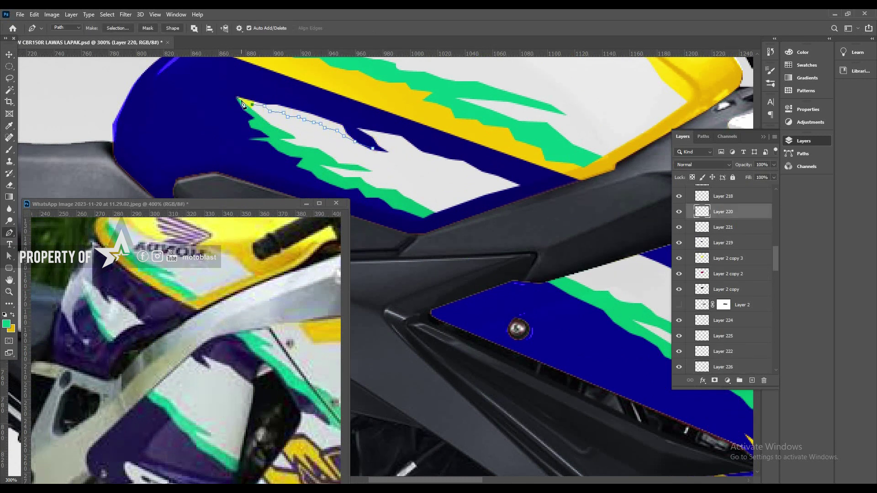
{"action": "left_click", "coordinate": [373, 148]}
- Convert the path to a selection and delete that strip from the white tank flash
{"action": "right_click", "coordinate": [395, 136]}
{"action": "left_click", "coordinate": [418, 175]}
{"action": "key", "text": "Return"}
{"action": "key", "text": "v"}
{"action": "key", "text": "Delete"}
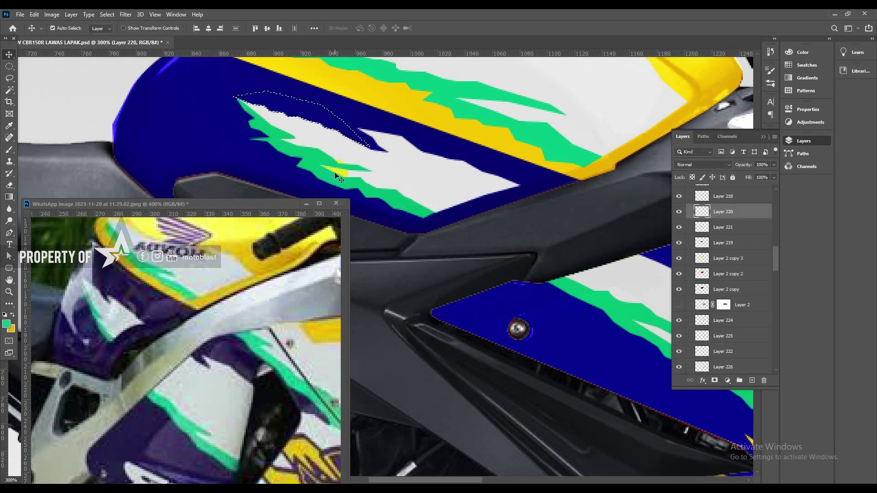
- Trim the front half of the white tank flash's upper edge with a second jagged path selection, and deselect
{"action": "key", "text": "p"}
{"action": "left_click", "coordinate": [355, 128]}
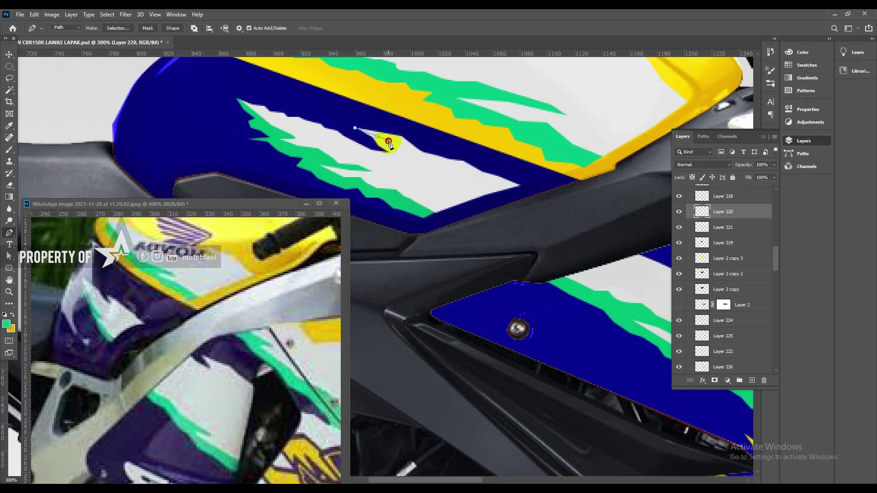
{"action": "left_click", "coordinate": [396, 124]}
{"action": "left_click", "coordinate": [355, 128]}
{"action": "right_click", "coordinate": [340, 111]}
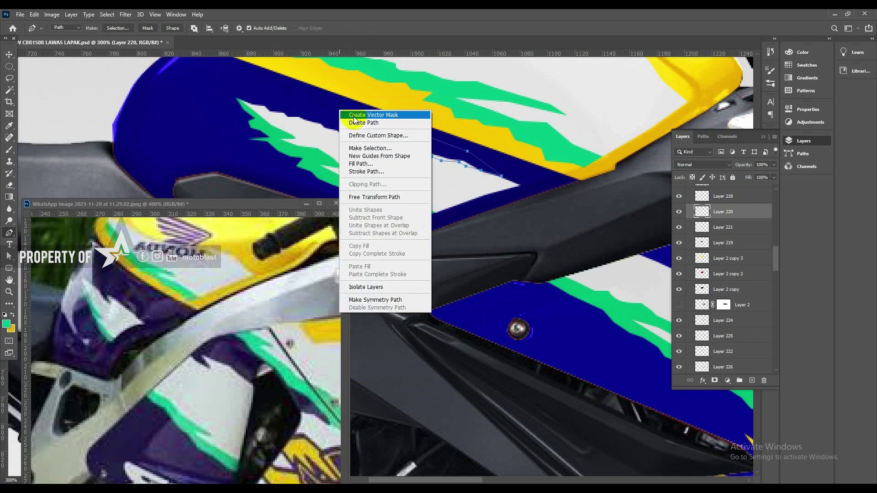
{"action": "left_click", "coordinate": [365, 149]}
{"action": "key", "text": "Return"}
{"action": "key", "text": "v"}
{"action": "key", "text": "Delete"}
{"action": "key", "text": "ctrl+d"}
- Compare the tank with the reference photo and scale down the white and green tank flash from its upper rear corner
{"action": "key", "text": "z"}
{"action": "left_click", "coordinate": [407, 131], "text": "alt"}
{"action": "left_click", "coordinate": [407, 130], "text": "alt"}
{"action": "left_click", "coordinate": [229, 316], "text": "alt"}
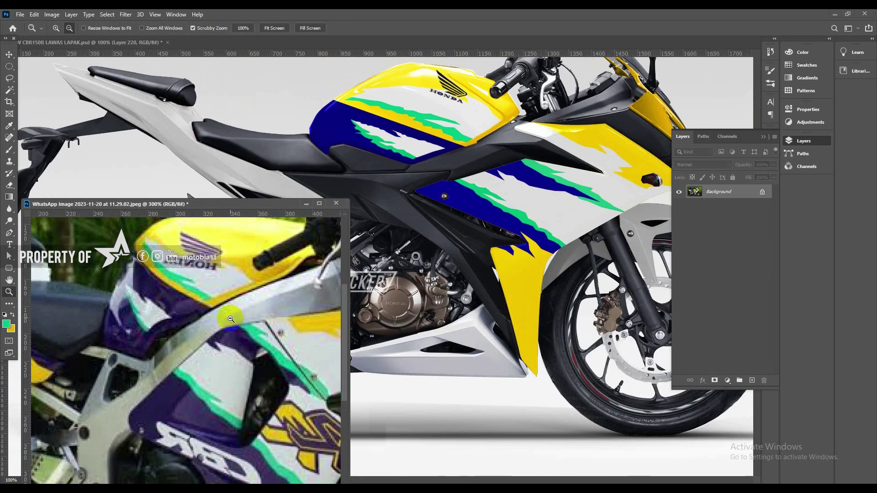
{"action": "left_click", "coordinate": [229, 317], "text": "alt"}
{"action": "left_click", "coordinate": [241, 312], "text": "alt"}
{"action": "left_click", "coordinate": [472, 211]}
{"action": "left_click_drag", "start_coordinate": [472, 210], "coordinate": [392, 177]}
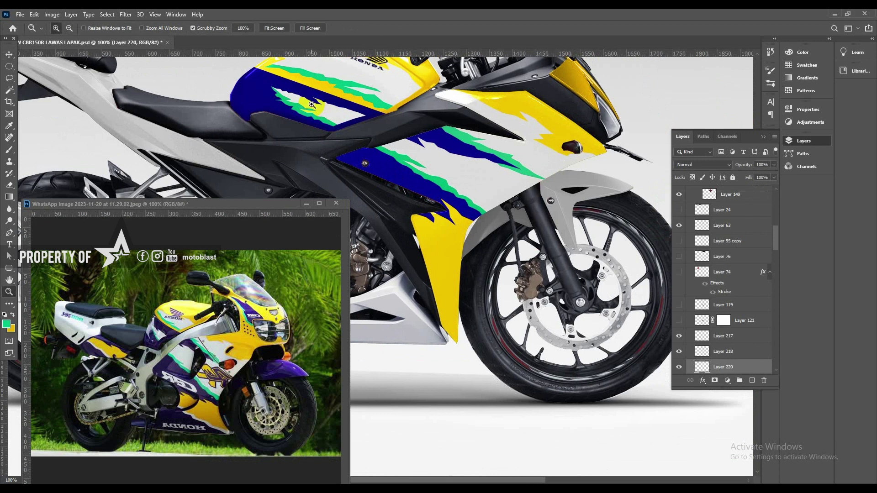
{"action": "left_click", "coordinate": [311, 105]}
{"action": "key", "text": "ctrl+t"}
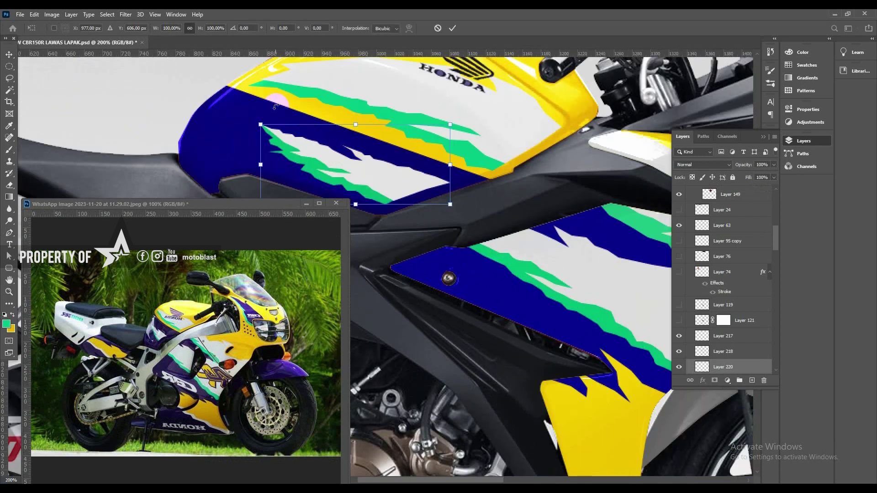
{"action": "left_click_drag", "start_coordinate": [261, 124], "coordinate": [285, 135]}
{"action": "key", "text": "Return"}
- Examine the tail livery in the reference photo alongside the mockup's tail fairing
{"action": "left_click_drag", "start_coordinate": [467, 208], "coordinate": [396, 143]}
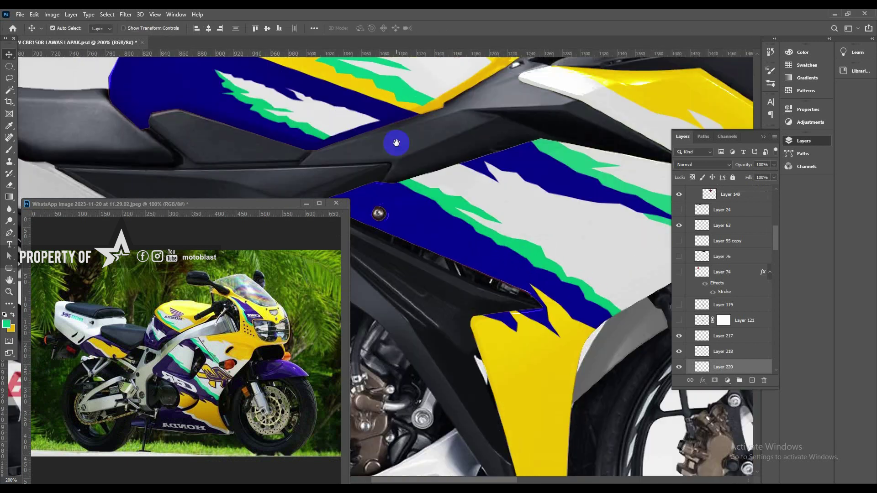
{"action": "left_click_drag", "start_coordinate": [472, 247], "coordinate": [405, 229]}
{"action": "left_click", "coordinate": [126, 330]}
{"action": "left_click", "coordinate": [125, 330]}
{"action": "left_click_drag", "start_coordinate": [139, 324], "coordinate": [159, 335]}
{"action": "left_click_drag", "start_coordinate": [223, 132], "coordinate": [624, 158]}
{"action": "left_click", "coordinate": [518, 153], "text": "alt"}
{"action": "left_click", "coordinate": [105, 364]}
{"action": "left_click", "coordinate": [427, 143]}
{"action": "left_click", "coordinate": [430, 133]}
- Draw a closed Pen path around the lower part of the tail fairing, from the rear tip to below the seat
{"action": "key", "text": "p"}
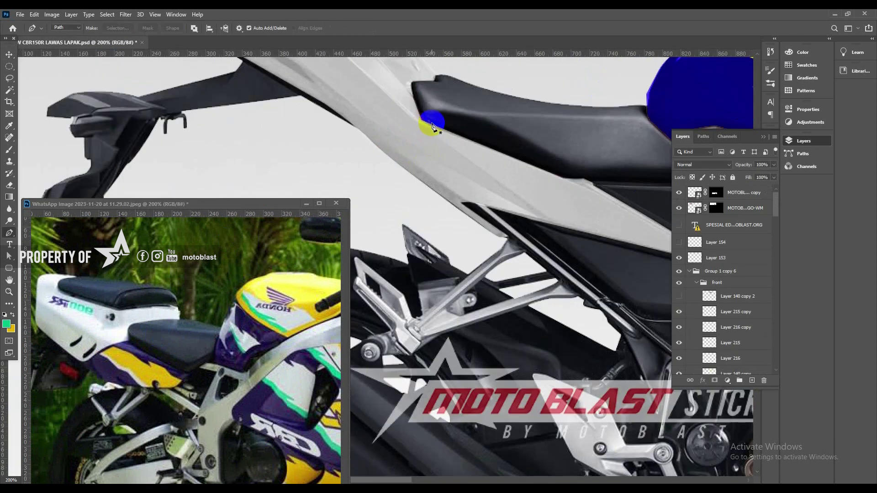
{"action": "left_click", "coordinate": [432, 123]}
{"action": "left_click_drag", "start_coordinate": [389, 127], "coordinate": [454, 176]}
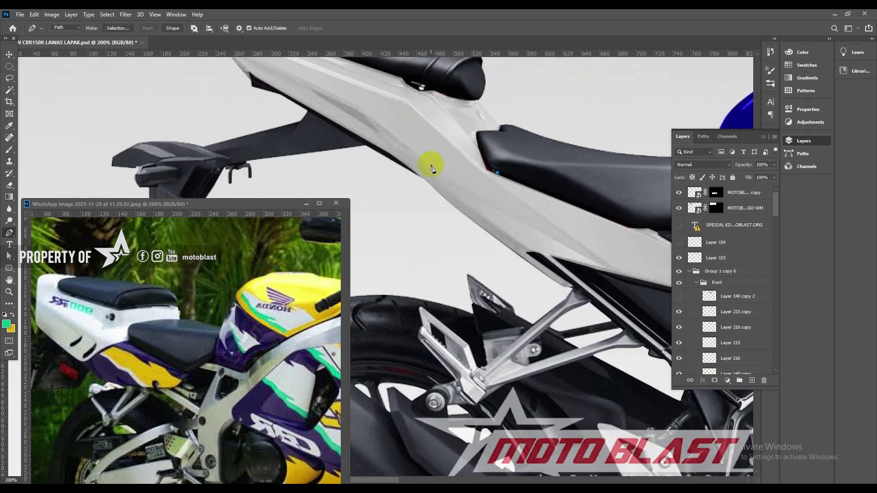
{"action": "left_click", "coordinate": [431, 164]}
{"action": "left_click_drag", "start_coordinate": [360, 120], "coordinate": [388, 129]}
{"action": "left_click_drag", "start_coordinate": [338, 108], "coordinate": [354, 141]}
{"action": "left_click", "coordinate": [241, 84]}
{"action": "left_click", "coordinate": [448, 262]}
{"action": "left_click_drag", "start_coordinate": [519, 310], "coordinate": [402, 207]}
{"action": "left_click", "coordinate": [532, 266]}
{"action": "left_click_drag", "start_coordinate": [550, 248], "coordinate": [448, 205]}
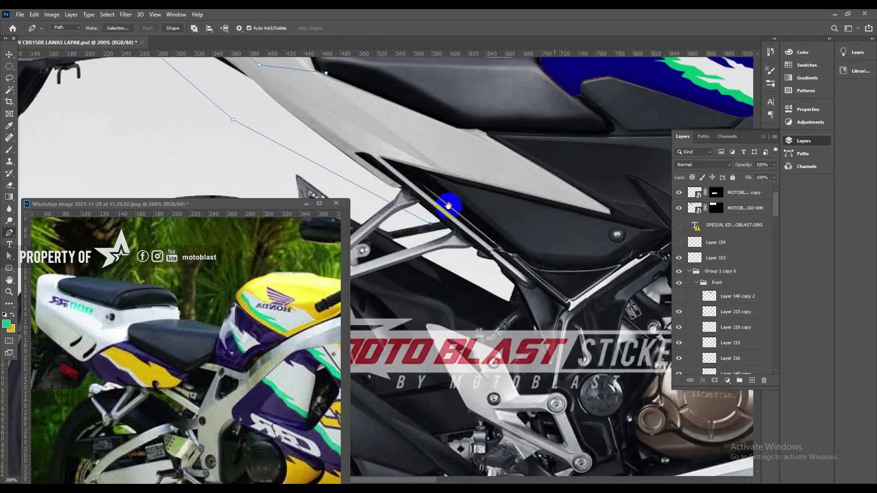
{"action": "left_click_drag", "start_coordinate": [423, 107], "coordinate": [483, 190]}
{"action": "left_click", "coordinate": [499, 197]}
{"action": "left_click", "coordinate": [454, 197]}
- Convert the path to a selection, copy that part of the tail fairing layer onto a new layer and invert its colors
{"action": "right_click", "coordinate": [503, 175]}
{"action": "left_click", "coordinate": [530, 213]}
{"action": "key", "text": "Return"}
{"action": "key", "text": "v"}
{"action": "left_click", "coordinate": [563, 251]}
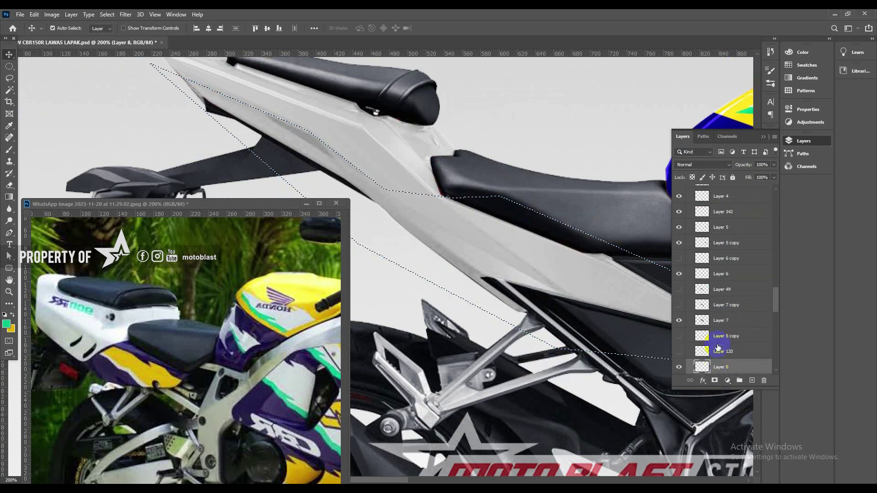
{"action": "scroll", "coordinate": [720, 351], "scroll_direction": "down", "scroll_amount": 1}
{"action": "key", "text": "ctrl+j"}
{"action": "key", "text": "ctrl+i"}
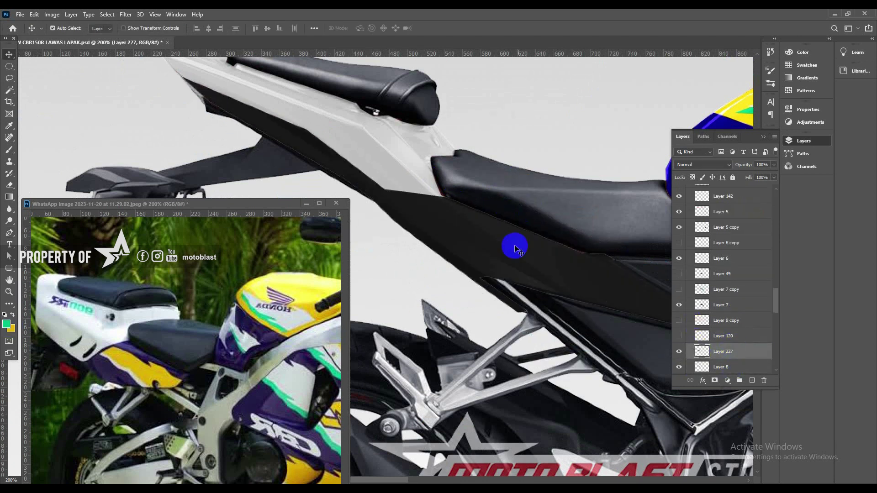
- Sample the tank's dark purple and colorize the new tail fairing layer with full saturation and slightly raised lightness
{"action": "left_click_drag", "start_coordinate": [543, 218], "coordinate": [370, 168]}
{"action": "left_click", "coordinate": [7, 324]}
{"action": "left_click", "coordinate": [571, 142]}
{"action": "key", "text": "Return"}
{"action": "key", "text": "ctrl+u"}
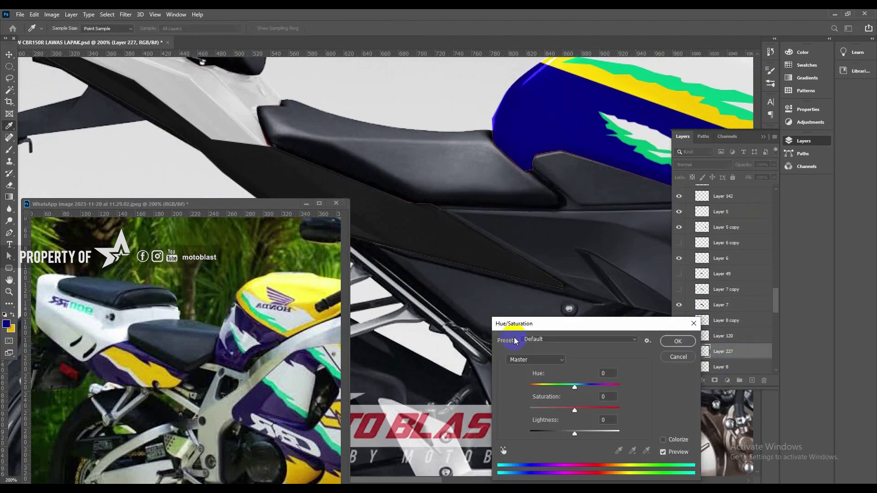
{"action": "left_click", "coordinate": [684, 440]}
{"action": "left_click_drag", "start_coordinate": [552, 411], "coordinate": [698, 410]}
{"action": "left_click_drag", "start_coordinate": [574, 433], "coordinate": [580, 432]}
{"action": "left_click", "coordinate": [682, 343]}
- Draw a closed jagged stripe path across the purple tail fairing below the rider's seat
{"action": "left_click_drag", "start_coordinate": [380, 171], "coordinate": [455, 153]}
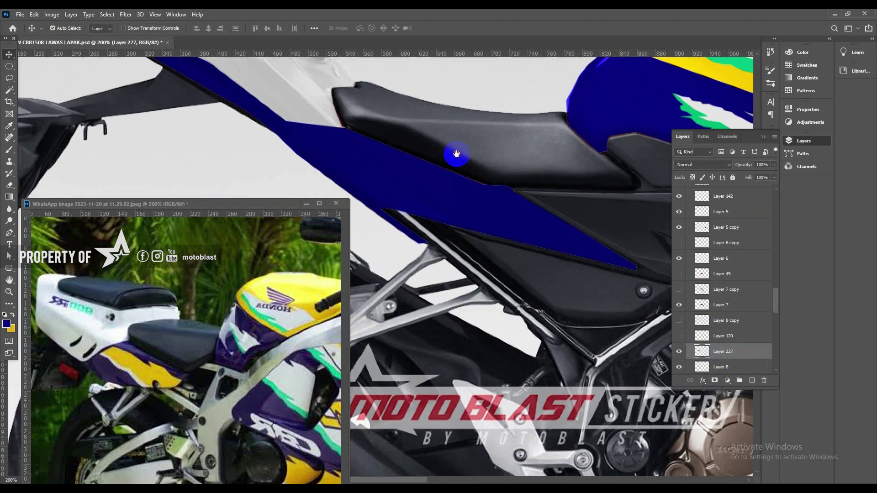
{"action": "key", "text": "p"}
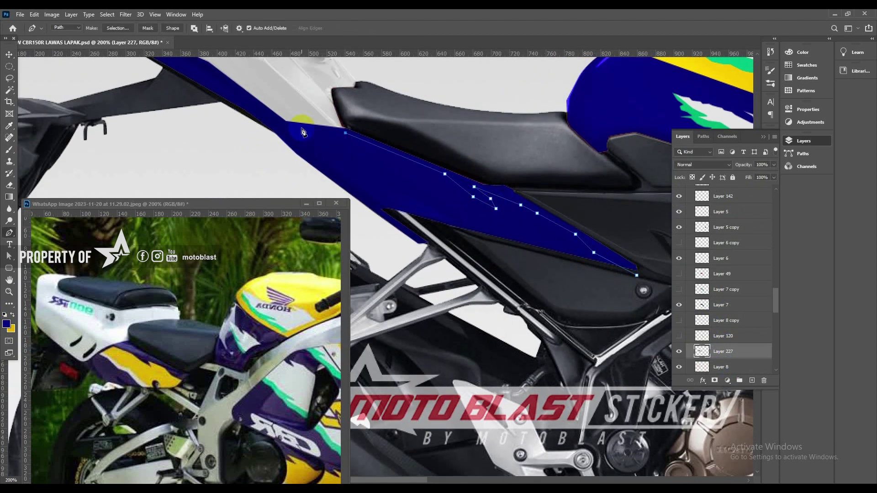
{"action": "left_click", "coordinate": [457, 242]}
{"action": "left_click", "coordinate": [597, 286]}
{"action": "left_click", "coordinate": [636, 272]}
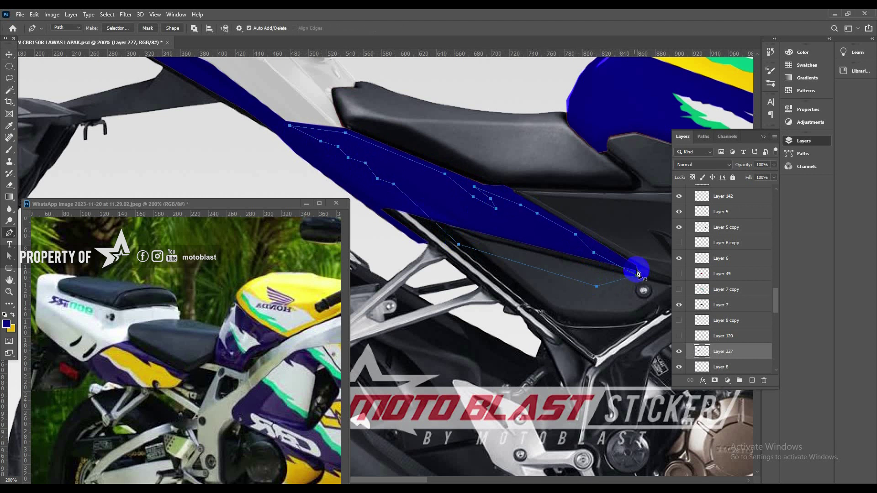
- Copy the area inside the tail stripe path onto a new layer and colorize it yellow with hue 46, full saturation and raised lightness
{"action": "right_click", "coordinate": [535, 141]}
{"action": "left_click", "coordinate": [564, 182]}
{"action": "key", "text": "v"}
{"action": "key", "text": "ctrl+j"}
{"action": "key", "text": "ctrl+u"}
{"action": "left_click", "coordinate": [663, 440]}
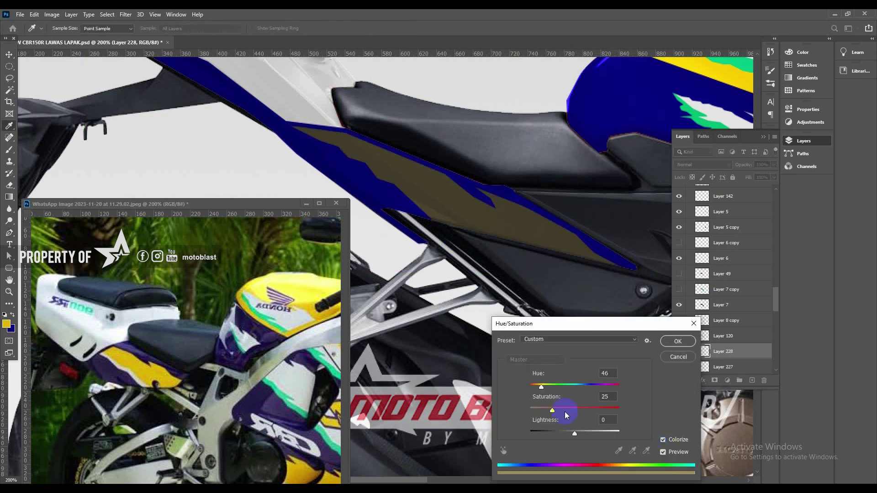
{"action": "left_click_drag", "start_coordinate": [552, 411], "coordinate": [619, 411]}
{"action": "left_click_drag", "start_coordinate": [574, 434], "coordinate": [593, 433]}
{"action": "left_click", "coordinate": [678, 341]}
- Draw a closed jagged path along the lower edge of the yellow tail stripe and convert it to a selection
{"action": "key", "text": "p"}
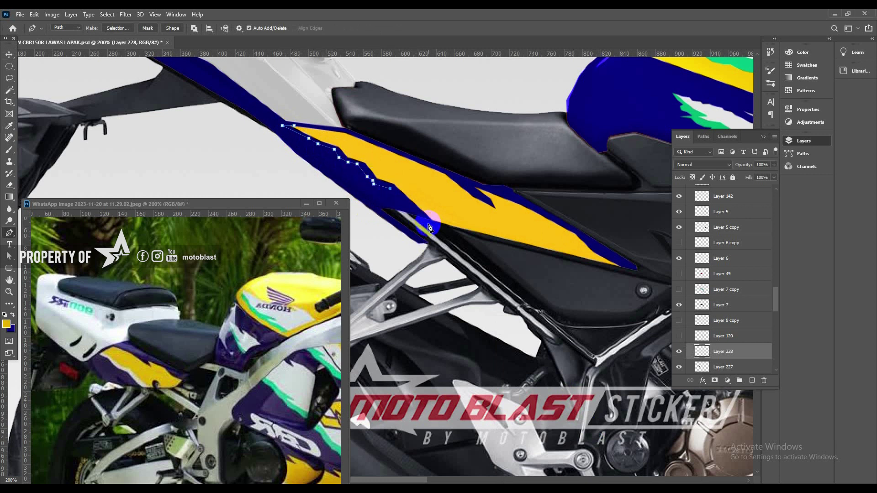
{"action": "left_click", "coordinate": [428, 224]}
{"action": "left_click", "coordinate": [445, 227]}
{"action": "left_click", "coordinate": [408, 178]}
{"action": "left_click", "coordinate": [331, 135]}
{"action": "left_click", "coordinate": [295, 126]}
{"action": "right_click", "coordinate": [347, 114]}
{"action": "left_click", "coordinate": [383, 153]}
{"action": "key", "text": "Return"}
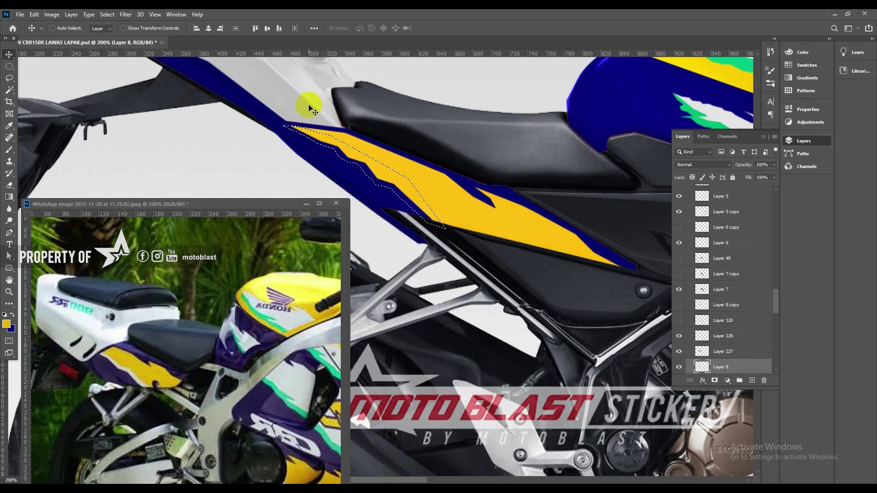
- Copy the selected strip onto a new layer, raise it and recolor it white as a border below the yellow tail stripe
{"action": "key", "text": "ctrl+j"}
{"action": "key", "text": "ctrl+]"}
{"action": "key", "text": "alt+i"}
{"action": "key", "text": "j"}
{"action": "key", "text": "c"}
{"action": "left_click_drag", "start_coordinate": [162, 417], "coordinate": [187, 418]}
{"action": "left_click", "coordinate": [235, 415]}
{"action": "key", "text": "z"}
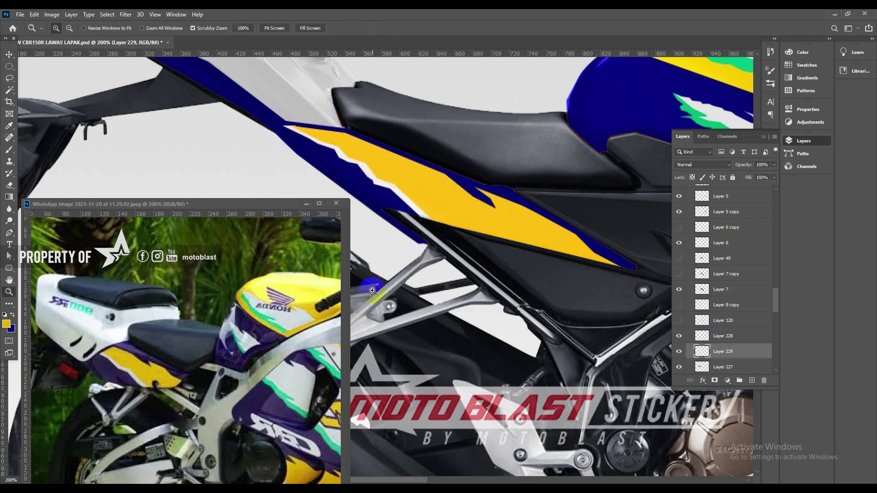
- Flip the reference photo horizontally to compare its front and side fairing lettering
{"action": "left_click", "coordinate": [417, 190], "text": "alt"}
{"action": "left_click", "coordinate": [417, 190], "text": "alt"}
{"action": "left_click_drag", "start_coordinate": [417, 190], "coordinate": [326, 138]}
{"action": "left_click", "coordinate": [197, 321]}
{"action": "left_click", "coordinate": [196, 321], "text": "alt"}
{"action": "left_click", "coordinate": [242, 373]}
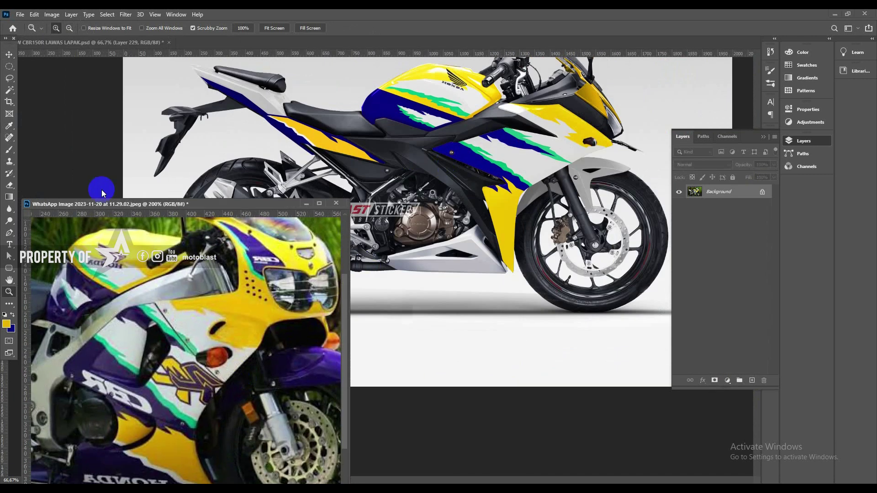
{"action": "left_click", "coordinate": [34, 14]}
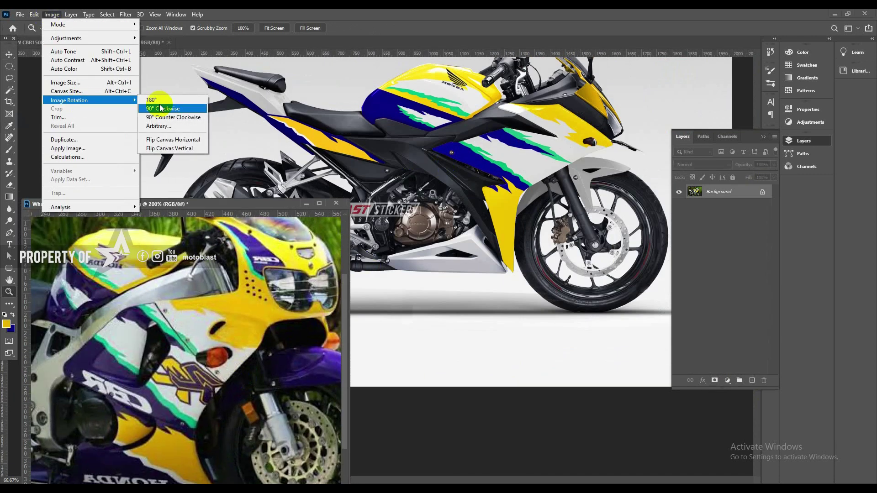
{"action": "left_click", "coordinate": [169, 142]}
- Copy the lower CBR lettering's white fill from the HONDA-CBR-900-RR-1993 sticker sheet into the bike mockup and raise its layer
{"action": "left_click", "coordinate": [524, 474]}
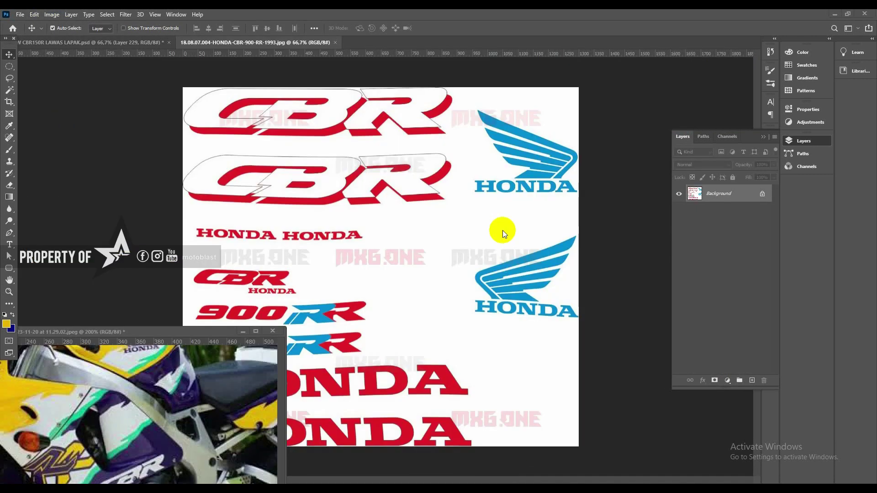
{"action": "key", "text": "w"}
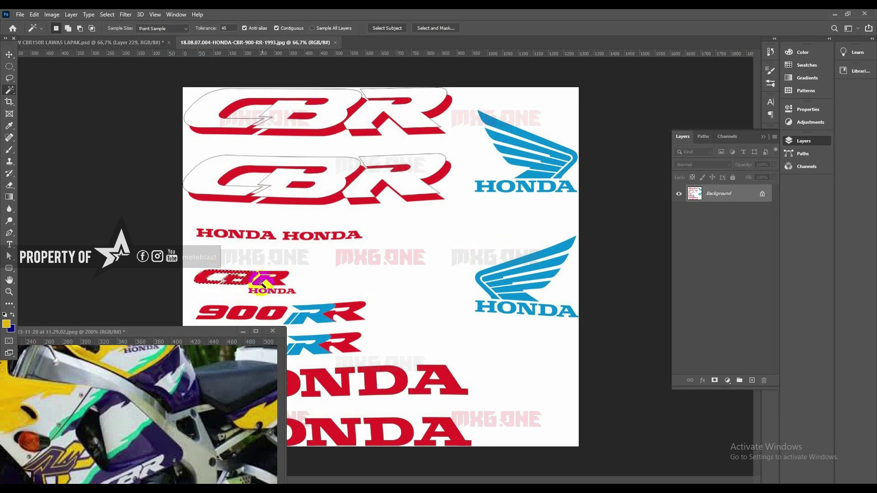
{"action": "left_click", "coordinate": [408, 182]}
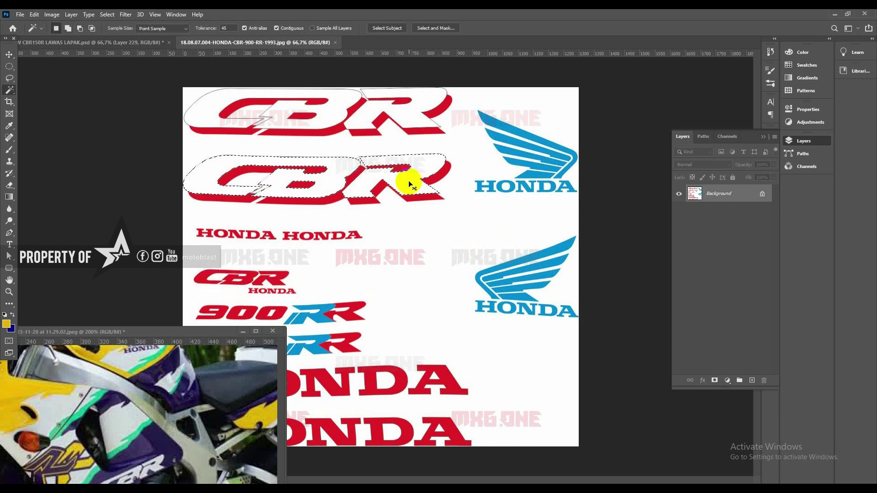
{"action": "key", "text": "ctrl+j"}
{"action": "key", "text": "v"}
{"action": "left_click_drag", "start_coordinate": [368, 180], "coordinate": [546, 288]}
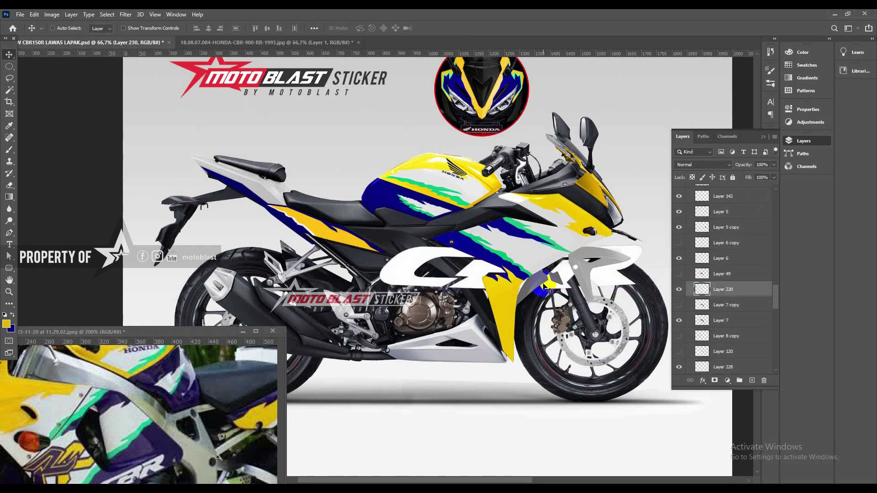
{"action": "key", "text": "ctrl+]"}
{"action": "key", "text": "ctrl+]"}
{"action": "key", "text": "ctrl+]"}
{"action": "key", "text": "ctrl+]"}
{"action": "key", "text": "ctrl+]"}
{"action": "key", "text": "ctrl+]"}
{"action": "key", "text": "ctrl+]"}
{"action": "key", "text": "ctrl+]"}
{"action": "key", "text": "ctrl+]"}
- Enlarge the reference photo's visible area and flip it horizontally so the bike faces the same way as the mockup
{"action": "left_click_drag", "start_coordinate": [159, 336], "coordinate": [170, 205]}
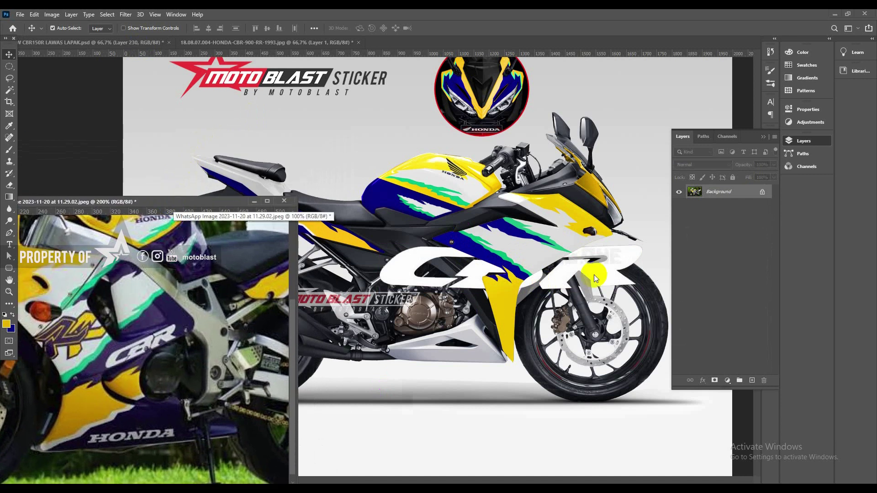
{"action": "left_click", "coordinate": [52, 14]}
{"action": "mouse_move", "coordinate": [67, 88]}
{"action": "left_click", "coordinate": [183, 137]}
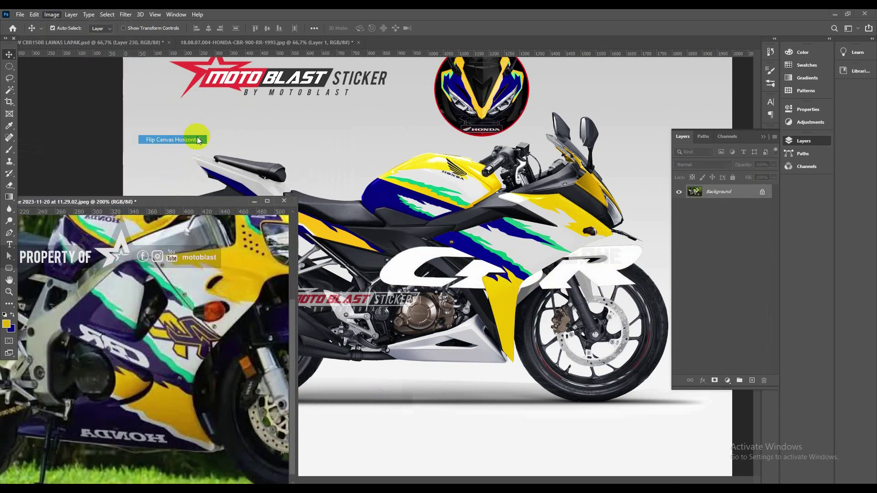
{"action": "left_click_drag", "start_coordinate": [217, 258], "coordinate": [219, 288]}
- Shrink and slant the white CBR lettering over the side fairing's purple stripe and raise its layer above the stripe layers
{"action": "left_click", "coordinate": [606, 278]}
{"action": "key", "text": "ctrl+t"}
{"action": "left_click_drag", "start_coordinate": [656, 243], "coordinate": [489, 253]}
{"action": "key", "text": "Return"}
{"action": "key", "text": "ctrl+]"}
{"action": "key", "text": "ctrl+]"}
{"action": "key", "text": "ctrl+]"}
{"action": "key", "text": "ctrl+]"}
{"action": "key", "text": "ctrl+]"}
{"action": "key", "text": "ctrl+]"}
{"action": "key", "text": "ctrl+]"}
{"action": "key", "text": "ctrl+]"}
- Scale the CBR lettering down further to fit inside the purple stripe on the side fairing
{"action": "left_click", "coordinate": [486, 264], "text": "ctrl"}
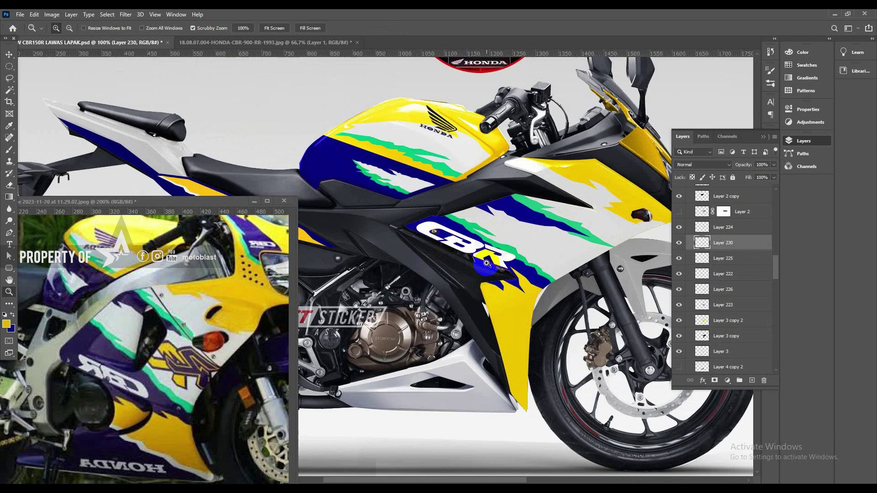
{"action": "key", "text": "ctrl+t"}
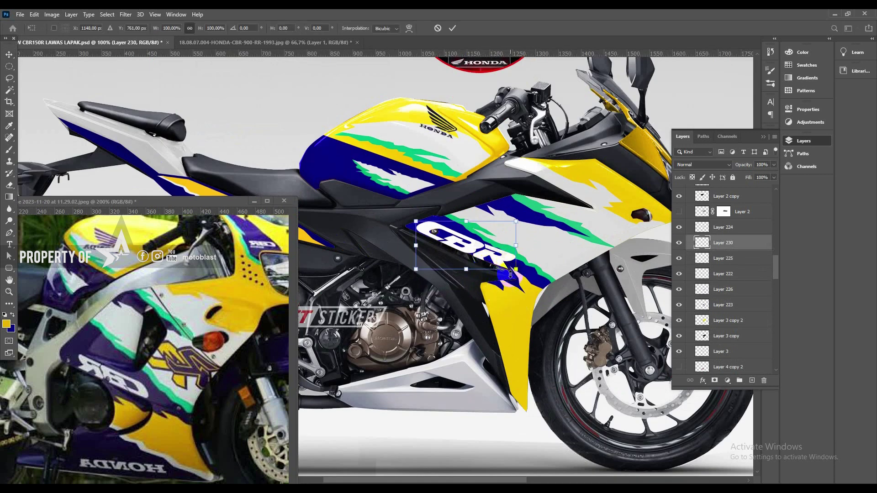
{"action": "left_click_drag", "start_coordinate": [514, 276], "coordinate": [497, 258]}
{"action": "key", "text": "Return"}
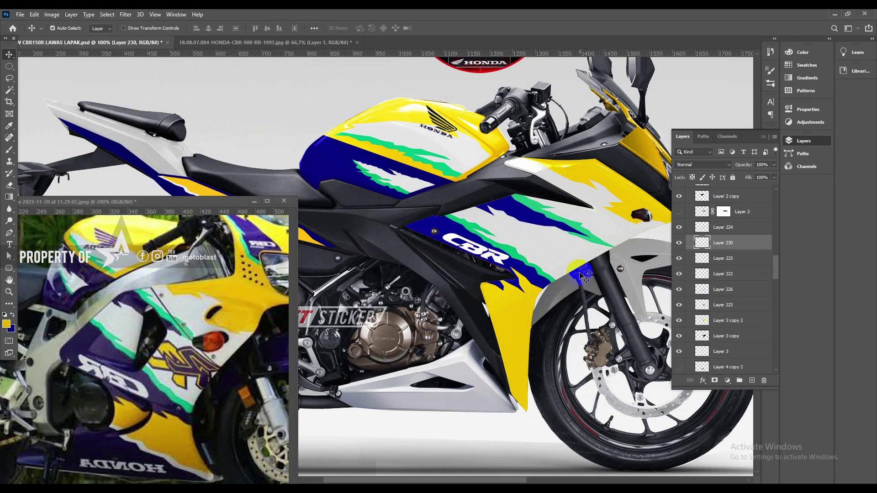
- Draw a closed jagged path around the lower tip of the yellow side fairing and convert it to a selection
{"action": "left_click", "coordinate": [505, 337]}
{"action": "key", "text": "p"}
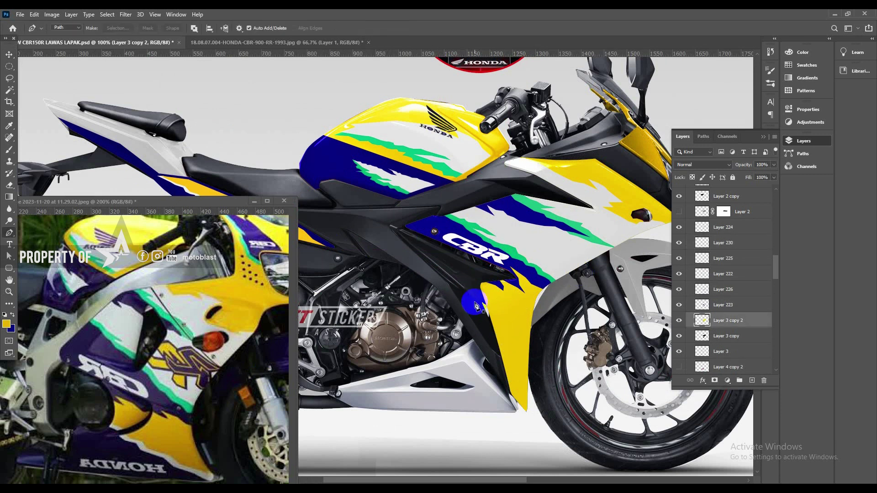
{"action": "left_click", "coordinate": [472, 299]}
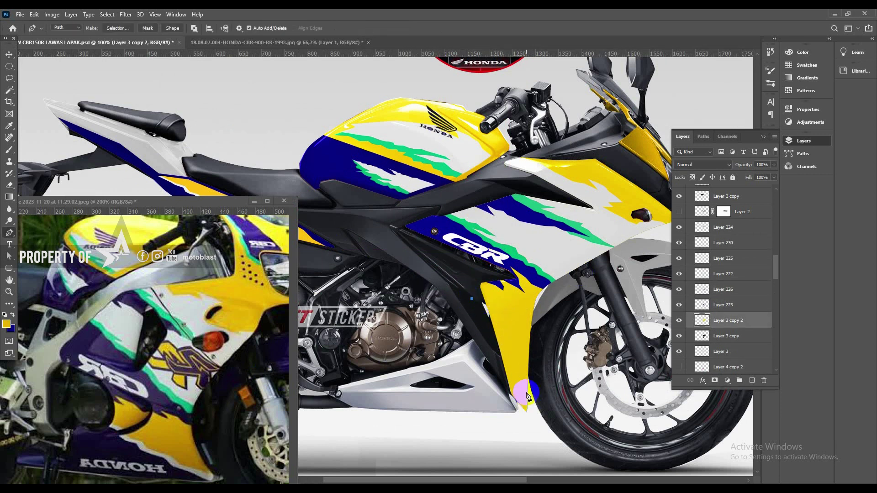
{"action": "left_click", "coordinate": [534, 359]}
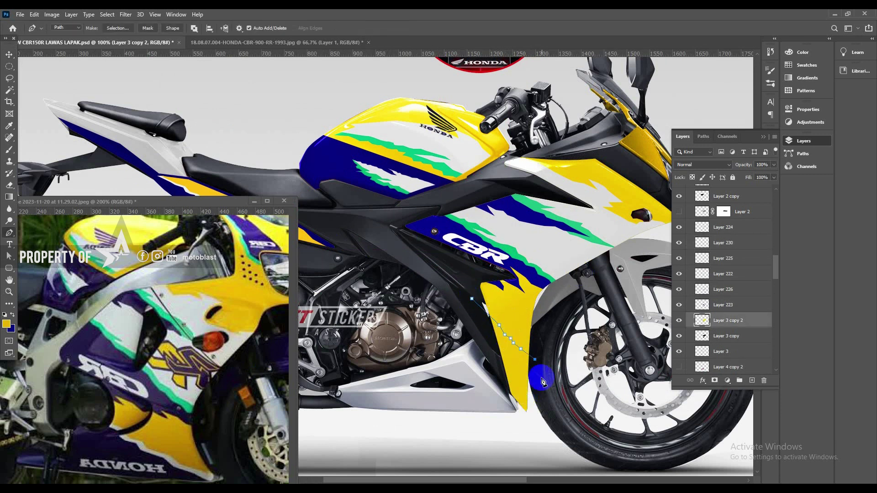
{"action": "left_click", "coordinate": [547, 392]}
{"action": "left_click", "coordinate": [539, 430]}
{"action": "left_click", "coordinate": [470, 410]}
{"action": "left_click", "coordinate": [454, 318]}
{"action": "left_click", "coordinate": [472, 299]}
{"action": "right_click", "coordinate": [500, 282]}
{"action": "left_click", "coordinate": [551, 115]}
- Copy the fairing tip onto a new layer and colorize it purple with hue 244, saturation 71 and lightness -16
{"action": "key", "text": "v"}
{"action": "key", "text": "x"}
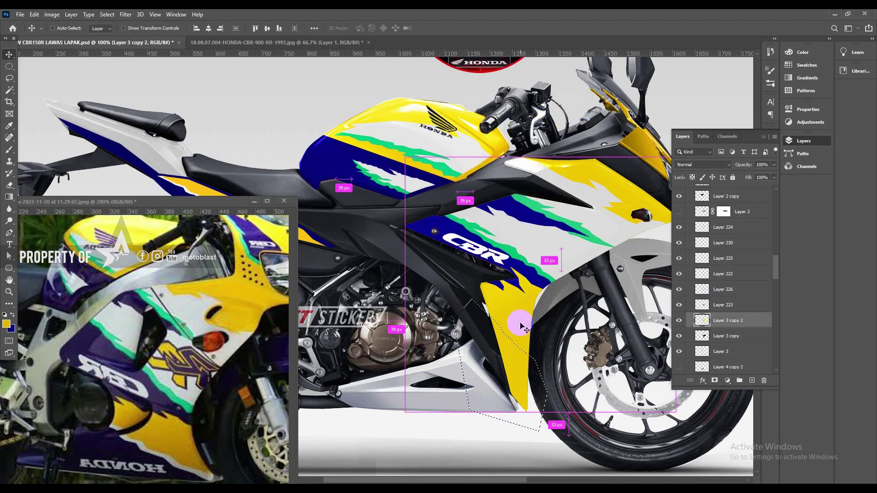
{"action": "key", "text": "ctrl+j"}
{"action": "key", "text": "ctrl+u"}
{"action": "left_click", "coordinate": [669, 440]}
{"action": "left_click_drag", "start_coordinate": [583, 321], "coordinate": [674, 153]}
{"action": "left_click_drag", "start_coordinate": [678, 244], "coordinate": [684, 240]}
{"action": "left_click_drag", "start_coordinate": [665, 265], "coordinate": [659, 264]}
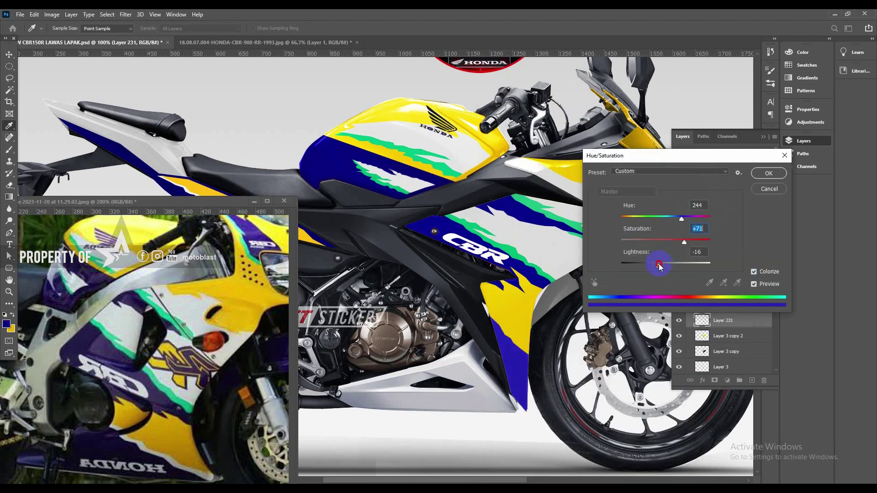
{"action": "left_click", "coordinate": [768, 173]}
- Draw a closed jagged path along the upper edge of the purple fairing tip and convert it to a selection
{"action": "scroll", "coordinate": [534, 356], "scroll_direction": "up", "scroll_amount": 3}
{"action": "key", "text": "p"}
{"action": "left_click", "coordinate": [534, 356]}
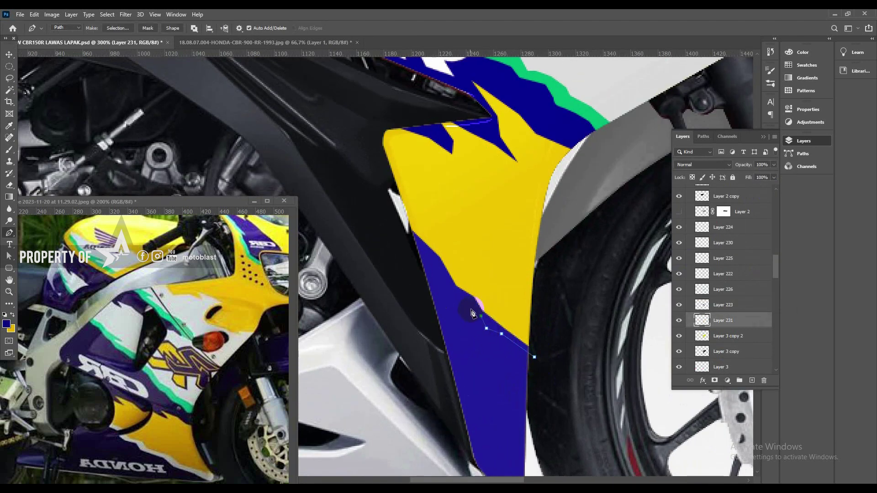
{"action": "left_click", "coordinate": [423, 251]}
{"action": "left_click", "coordinate": [412, 238]}
{"action": "left_click", "coordinate": [393, 221]}
{"action": "left_click", "coordinate": [414, 211]}
{"action": "left_click", "coordinate": [537, 310]}
{"action": "left_click", "coordinate": [551, 365]}
{"action": "left_click", "coordinate": [535, 357]}
{"action": "left_click_drag", "start_coordinate": [535, 358], "coordinate": [541, 377], "text": "ctrl"}
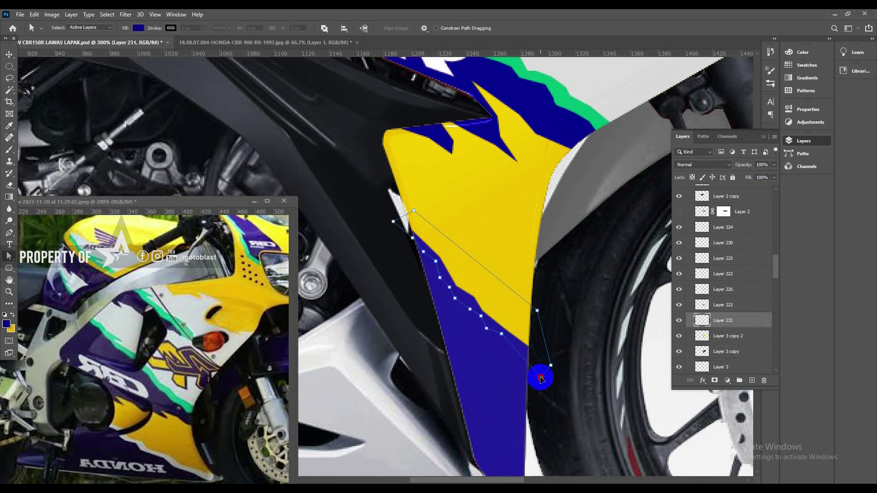
{"action": "right_click", "coordinate": [508, 285]}
{"action": "left_click", "coordinate": [545, 313]}
{"action": "key", "text": "Return"}
- Copy the selected edge strip onto a new layer, recolor it white with Hue/Saturation, and save the document
{"action": "key", "text": "v"}
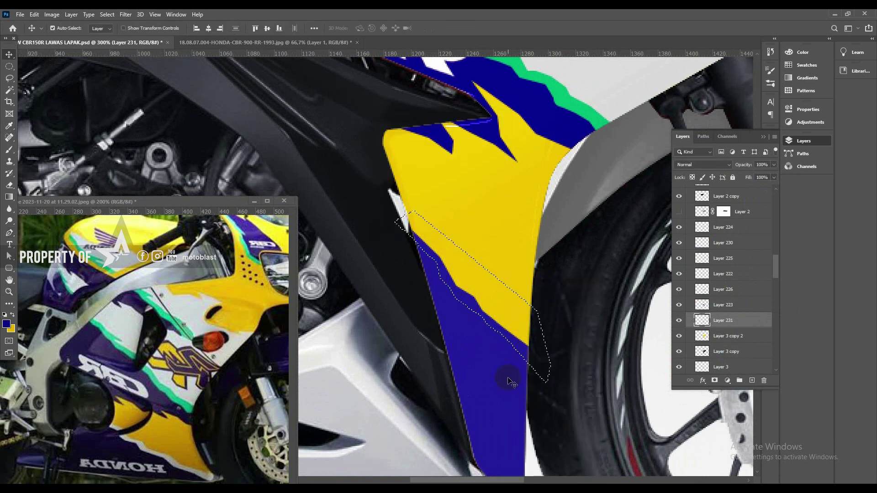
{"action": "key", "text": "ctrl+j"}
{"action": "key", "text": "ctrl+u"}
{"action": "left_click", "coordinate": [754, 272]}
{"action": "left_click_drag", "start_coordinate": [643, 242], "coordinate": [597, 245]}
{"action": "key", "text": "Return"}
{"action": "key", "text": "ctrl+0"}
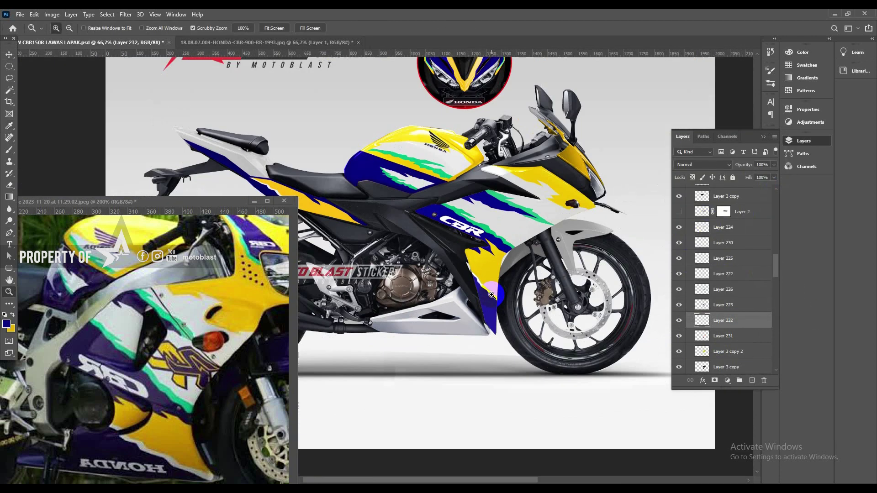
{"action": "key", "text": "ctrl+s"}
- Flip the reference photo horizontally so its CBR and RR lettering reads correctly
{"action": "left_click", "coordinate": [299, 490]}
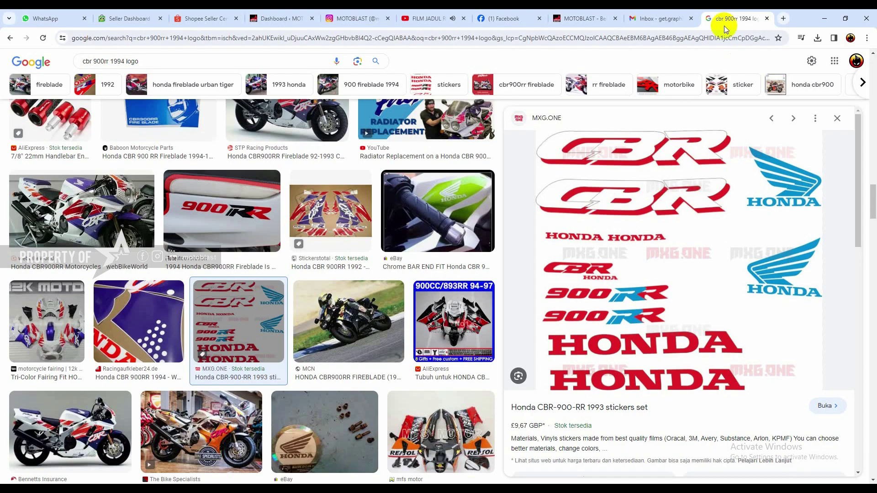
{"action": "left_click", "coordinate": [322, 490]}
{"action": "left_click", "coordinate": [364, 466]}
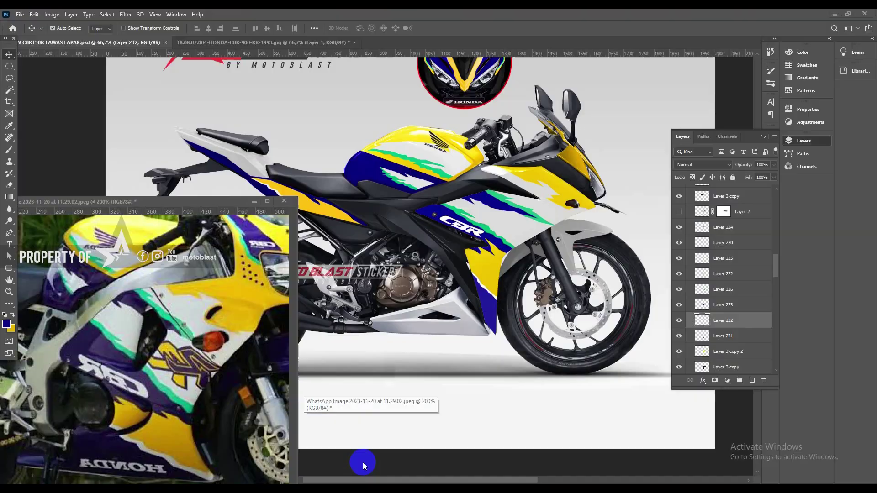
{"action": "left_click", "coordinate": [52, 15]}
{"action": "mouse_move", "coordinate": [70, 100]}
{"action": "left_click", "coordinate": [174, 140]}
- Switch to Chrome and look through the "cbr 900rr 1994 logo" image results for a matching RR logo decal
{"action": "key", "text": "alt+Tab"}
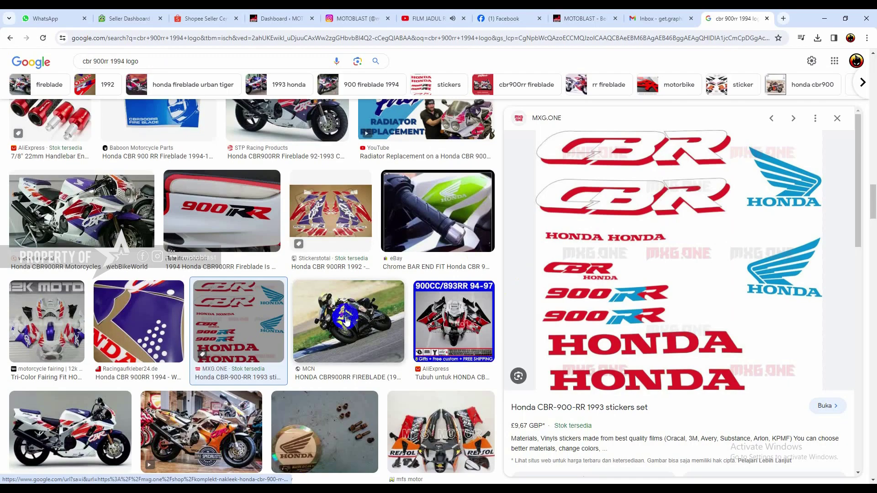
{"action": "scroll", "coordinate": [396, 273], "scroll_direction": "down", "scroll_amount": 10}
{"action": "key", "text": "Escape"}
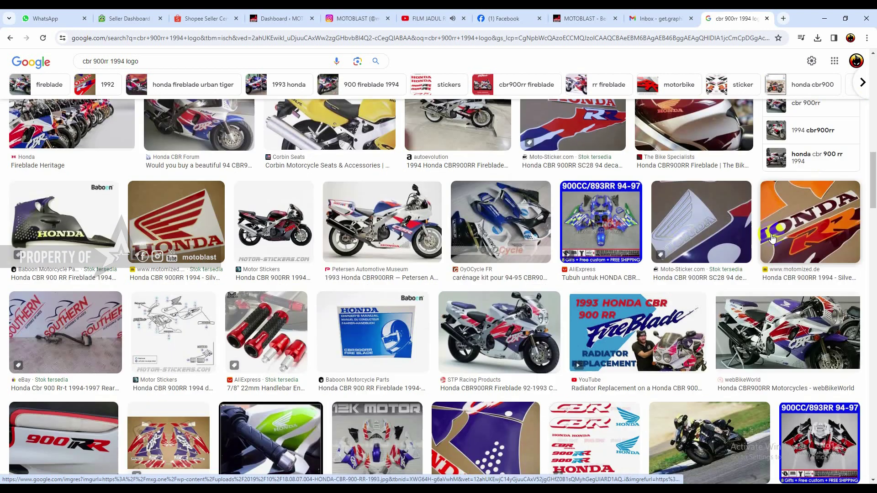
{"action": "scroll", "coordinate": [26, 291], "scroll_direction": "up", "scroll_amount": 5}
{"action": "left_click", "coordinate": [26, 290]}
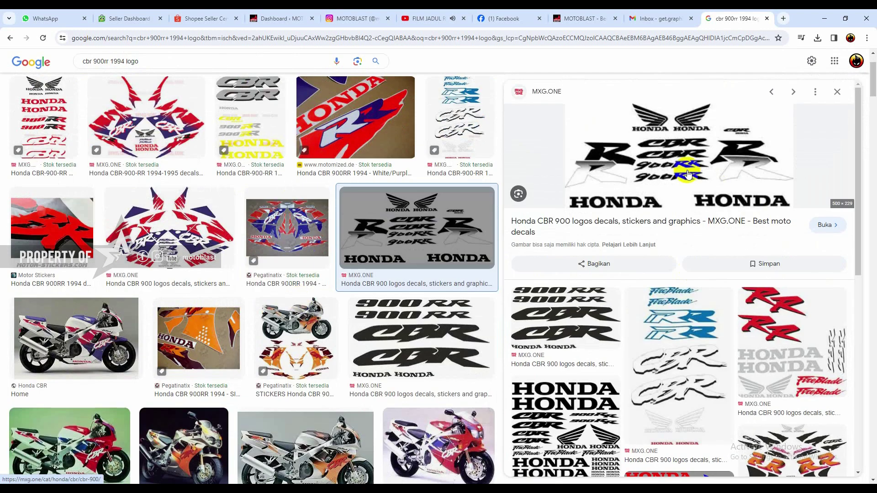
{"action": "left_click", "coordinate": [694, 368]}
{"action": "mouse_move", "coordinate": [326, 461]}
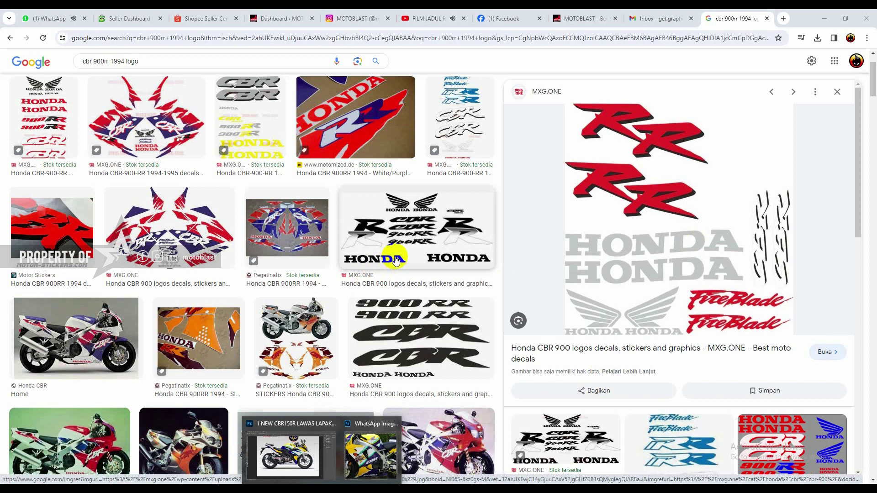
{"action": "scroll", "coordinate": [682, 301], "scroll_direction": "down", "scroll_amount": 4}
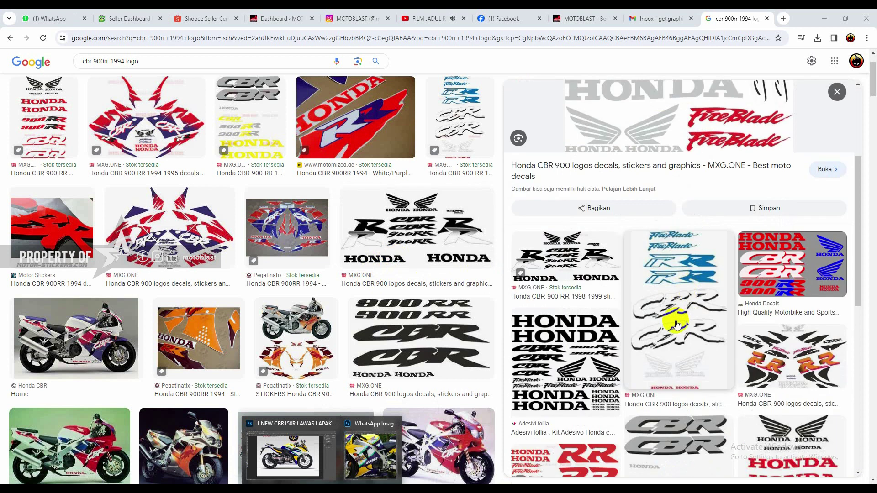
{"action": "left_click", "coordinate": [582, 266]}
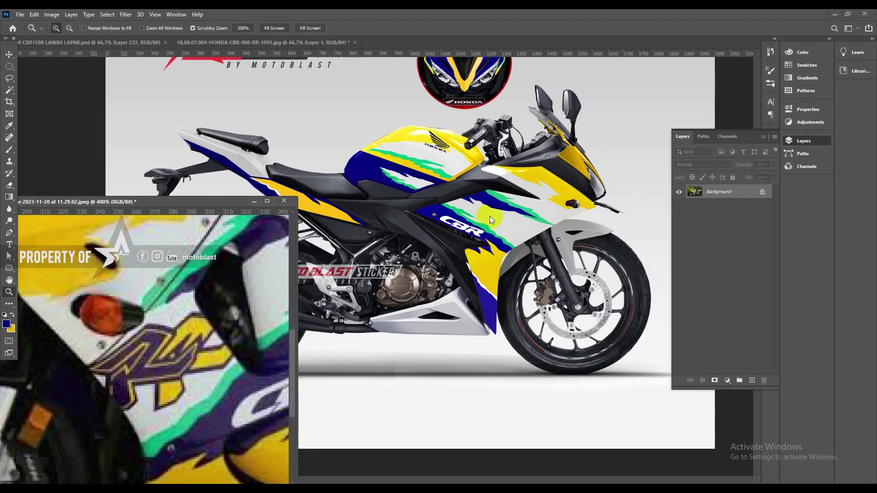
- Switch to Photoshop and trace the outline of the first R of the RR logo on the reference photo with the Pen tool
{"action": "scroll", "coordinate": [490, 216], "scroll_direction": "up", "scroll_amount": 2}
{"action": "left_click_drag", "start_coordinate": [475, 286], "coordinate": [395, 290]}
{"action": "left_click_drag", "start_coordinate": [298, 317], "coordinate": [383, 315]}
{"action": "scroll", "coordinate": [275, 307], "scroll_direction": "down", "scroll_amount": 1}
{"action": "left_click_drag", "start_coordinate": [484, 226], "coordinate": [558, 241]}
{"action": "key", "text": "v"}
{"action": "left_click", "coordinate": [553, 240]}
{"action": "left_click", "coordinate": [134, 354]}
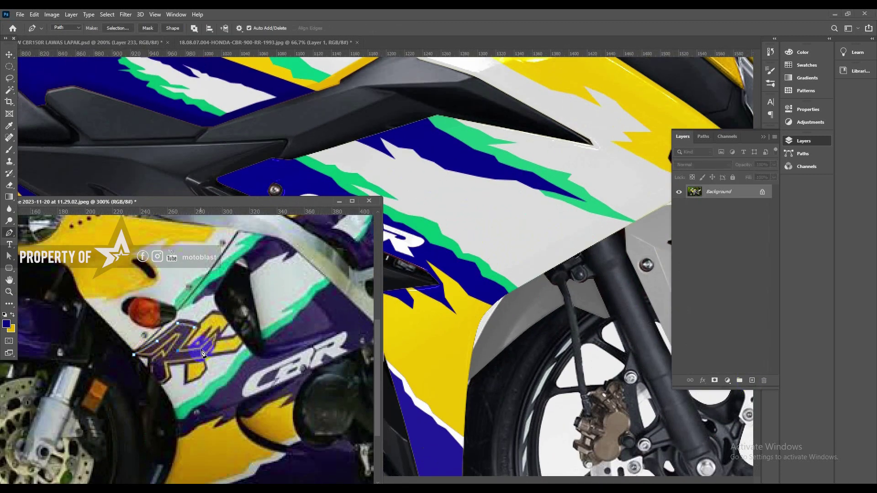
{"action": "left_click", "coordinate": [163, 361]}
{"action": "left_click", "coordinate": [168, 378]}
{"action": "left_click", "coordinate": [159, 383]}
{"action": "left_click", "coordinate": [143, 388]}
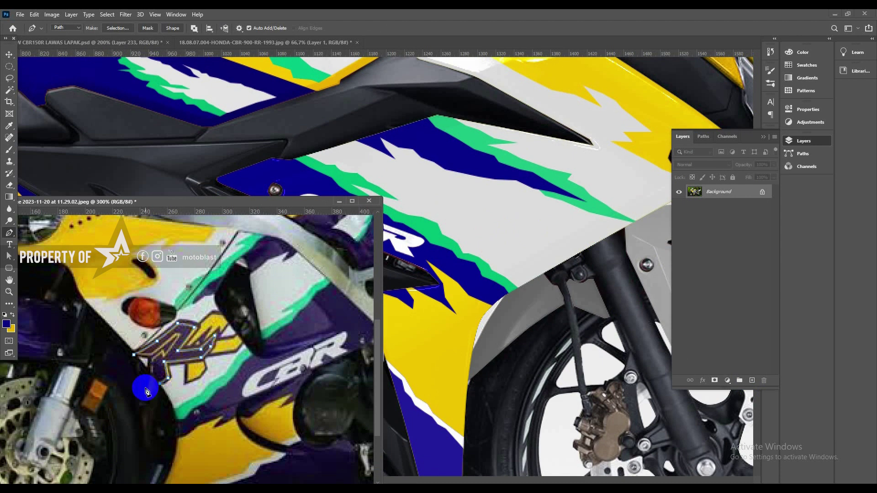
{"action": "left_click", "coordinate": [151, 378]}
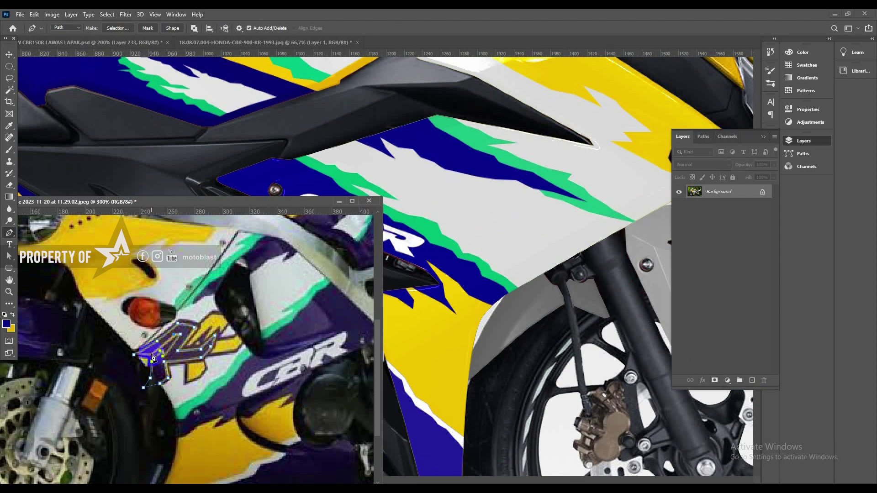
- Place the R path on the mockup's white side fairing, scaled to about 194% and rotated about 50 degrees
{"action": "key", "text": "a"}
{"action": "left_click_drag", "start_coordinate": [180, 359], "coordinate": [525, 277]}
{"action": "key", "text": "ctrl+t"}
{"action": "left_click_drag", "start_coordinate": [487, 211], "coordinate": [420, 194]}
{"action": "left_click_drag", "start_coordinate": [486, 215], "coordinate": [473, 205]}
{"action": "left_click_drag", "start_coordinate": [546, 231], "coordinate": [516, 228]}
{"action": "left_click_drag", "start_coordinate": [581, 271], "coordinate": [584, 262]}
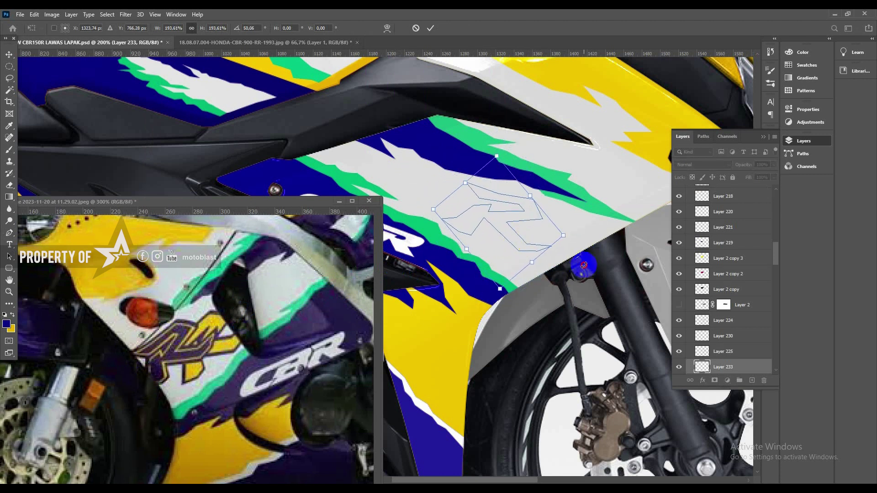
{"action": "key", "text": "Return"}
- Adjust the R path's lower leg, convert the path to a selection and add a new empty layer
{"action": "left_click", "coordinate": [523, 258]}
{"action": "left_click", "coordinate": [516, 251]}
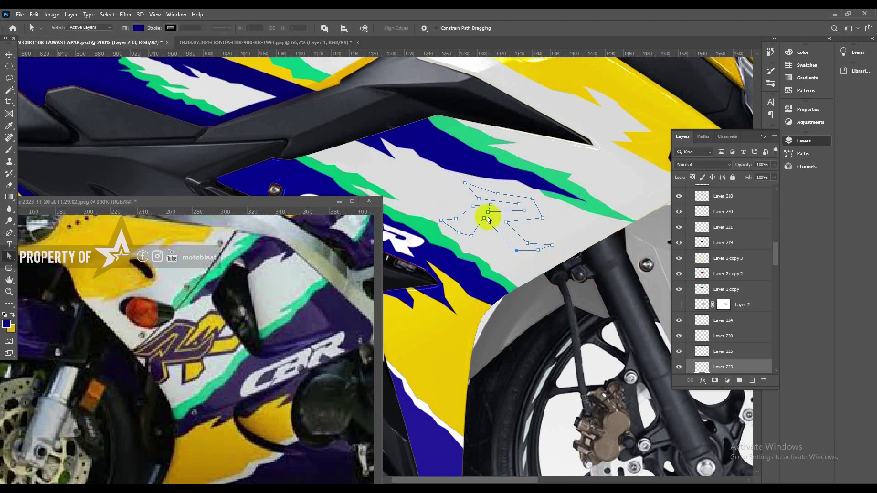
{"action": "right_click", "coordinate": [551, 173]}
{"action": "left_click", "coordinate": [575, 210]}
{"action": "key", "text": "Return"}
{"action": "key", "text": "ctrl+alt+shift+n"}
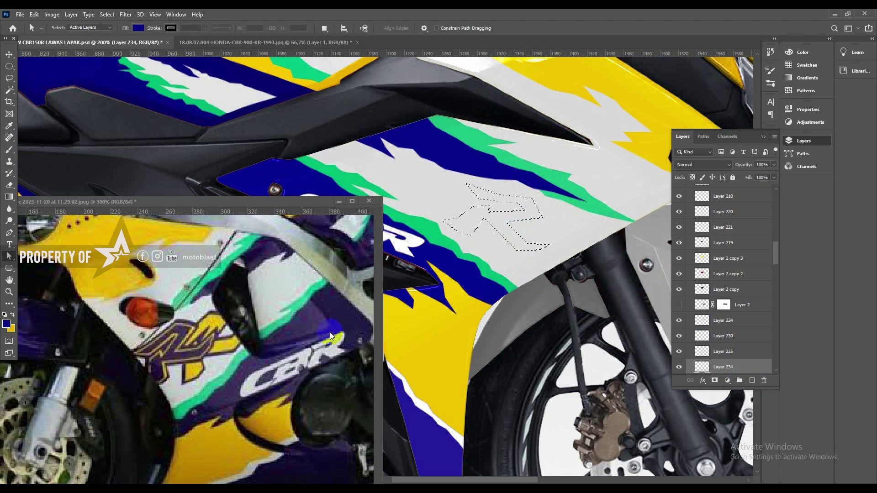
- Fill the R selection on the side fairing with dark blue and add a yellow outside stroke effect to its layer
{"action": "key", "text": "alt+BackSpace"}
{"action": "left_click", "coordinate": [703, 380]}
{"action": "left_click", "coordinate": [719, 410]}
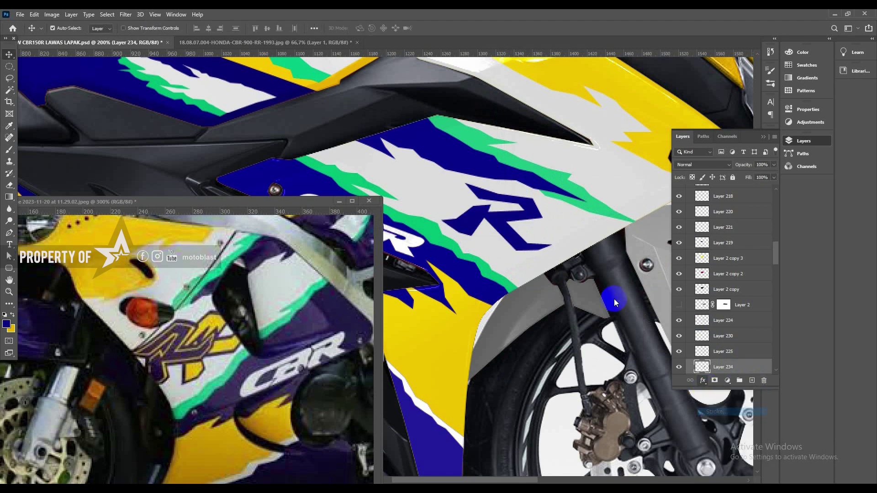
{"action": "left_click", "coordinate": [570, 214]}
{"action": "left_click", "coordinate": [607, 85]}
{"action": "left_click", "coordinate": [652, 201]}
{"action": "left_click", "coordinate": [742, 130]}
{"action": "key", "text": "v"}
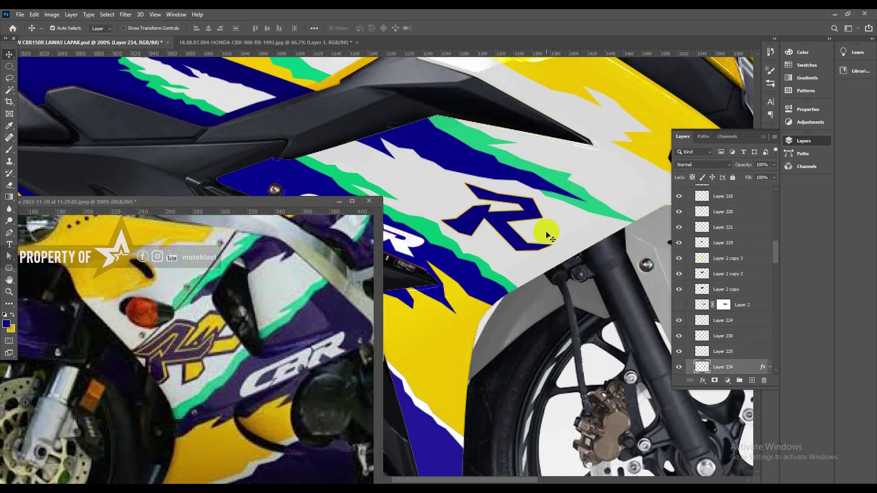
- Set the R layer's stroke size to 2 px and duplicate the layer
{"action": "scroll", "coordinate": [725, 363], "scroll_direction": "down", "scroll_amount": 1}
{"action": "double_click", "coordinate": [725, 368]}
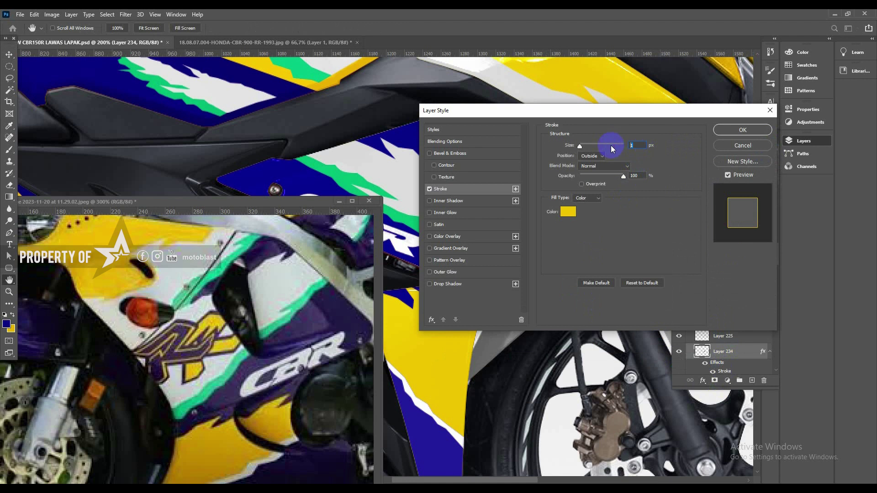
{"action": "type", "text": "2"}
{"action": "key", "text": "Return"}
{"action": "scroll", "coordinate": [729, 339], "scroll_direction": "down", "scroll_amount": 1}
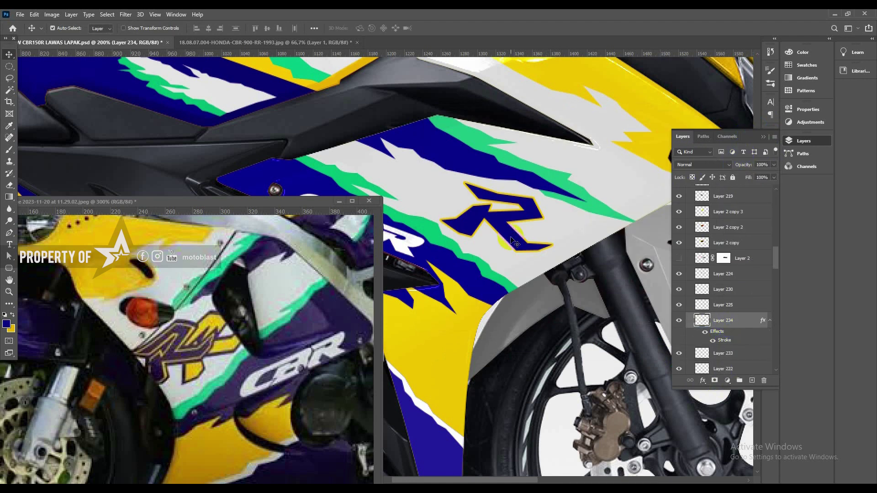
{"action": "key", "text": "ctrl+j"}
{"action": "scroll", "coordinate": [727, 352], "scroll_direction": "down", "scroll_amount": 1}
{"action": "double_click", "coordinate": [726, 358]}
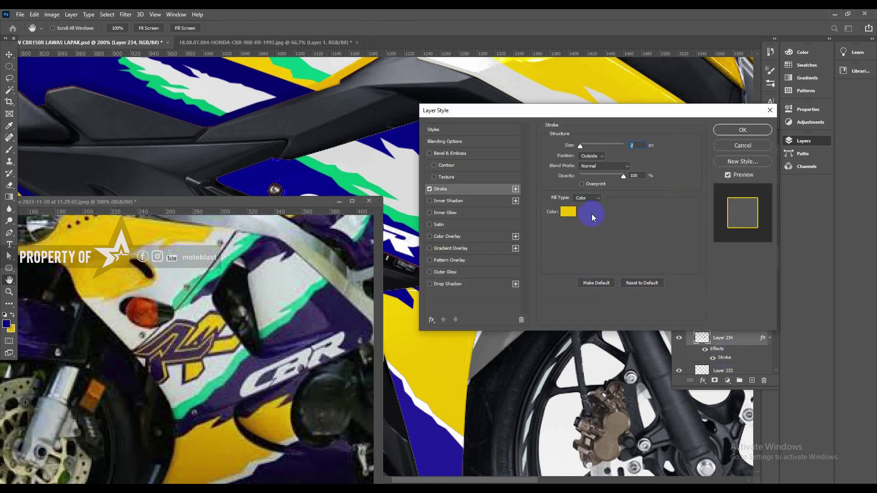
{"action": "left_click_drag", "start_coordinate": [589, 114], "coordinate": [718, 136]}
{"action": "left_click", "coordinate": [699, 238]}
{"action": "left_click_drag", "start_coordinate": [548, 185], "coordinate": [528, 259]}
{"action": "left_click", "coordinate": [630, 290]}
{"action": "left_click", "coordinate": [869, 171]}
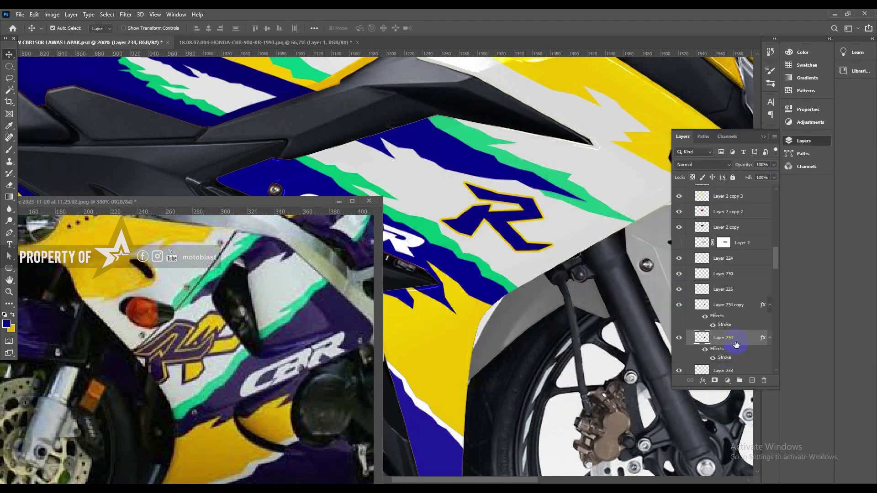
- Delete the original R layer and add a new empty layer beneath the outlined R copy
{"action": "key", "text": "Delete"}
{"action": "left_click", "coordinate": [539, 245]}
{"action": "left_click", "coordinate": [724, 338]}
{"action": "key", "text": "ctrl+shift+alt+n"}
- Trace a larger angular outline around the whole R on the side fairing with the Pen tool
{"action": "key", "text": "p"}
{"action": "left_click", "coordinate": [506, 242]}
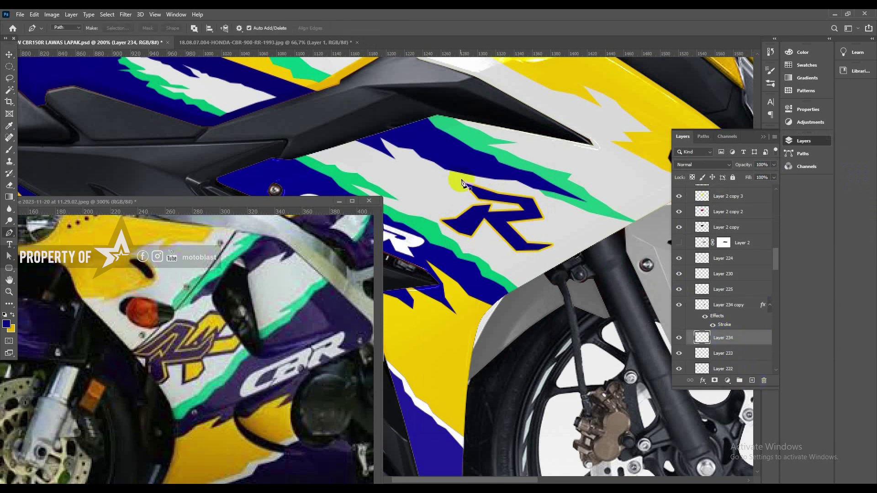
{"action": "left_click", "coordinate": [453, 174]}
{"action": "left_click", "coordinate": [497, 188]}
{"action": "left_click", "coordinate": [536, 195]}
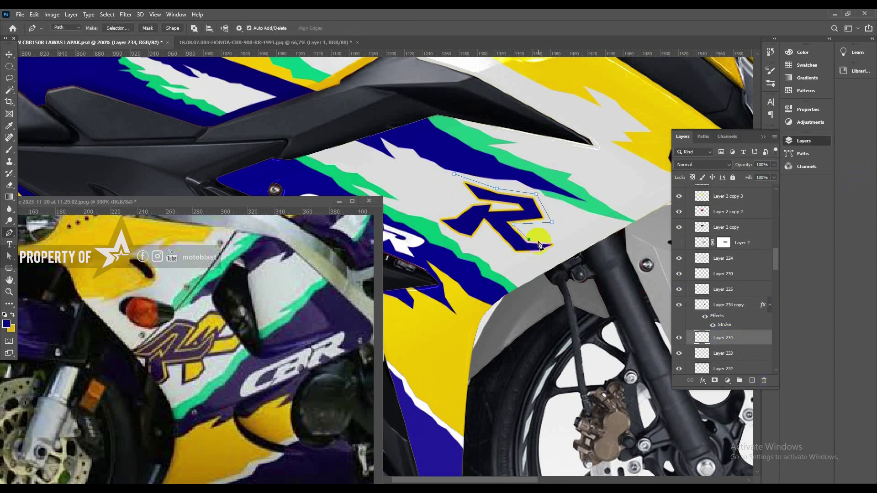
{"action": "left_click", "coordinate": [562, 242]}
{"action": "left_click", "coordinate": [457, 234]}
{"action": "left_click", "coordinate": [432, 215]}
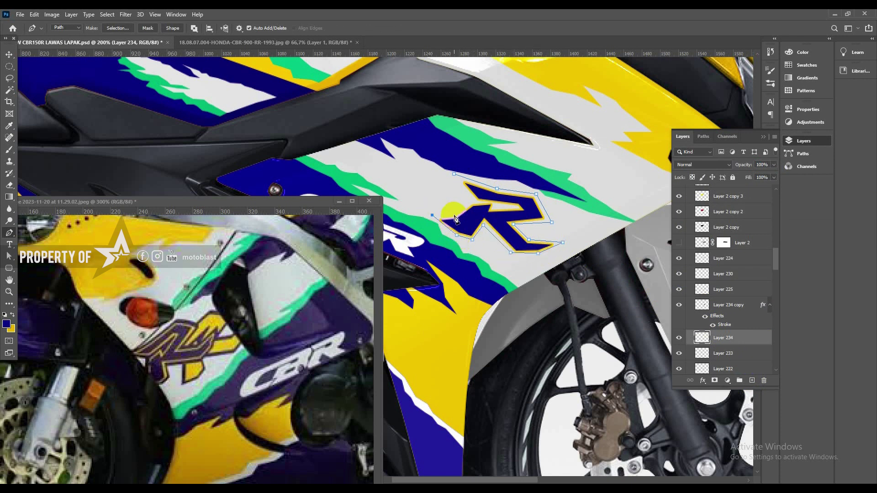
{"action": "left_click", "coordinate": [454, 174]}
{"action": "key", "text": "a"}
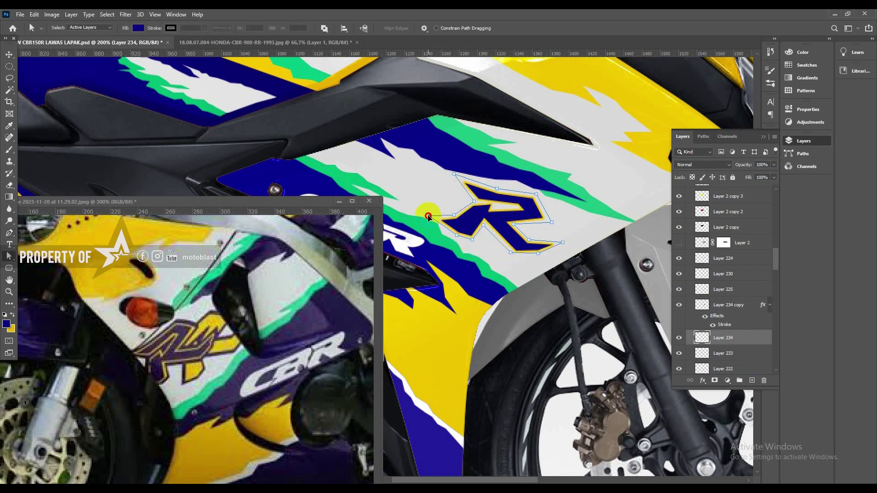
- Adjust the outline path around the R, convert it to a selection and fill it with dark blue
{"action": "right_click", "coordinate": [437, 171]}
{"action": "left_click", "coordinate": [461, 219]}
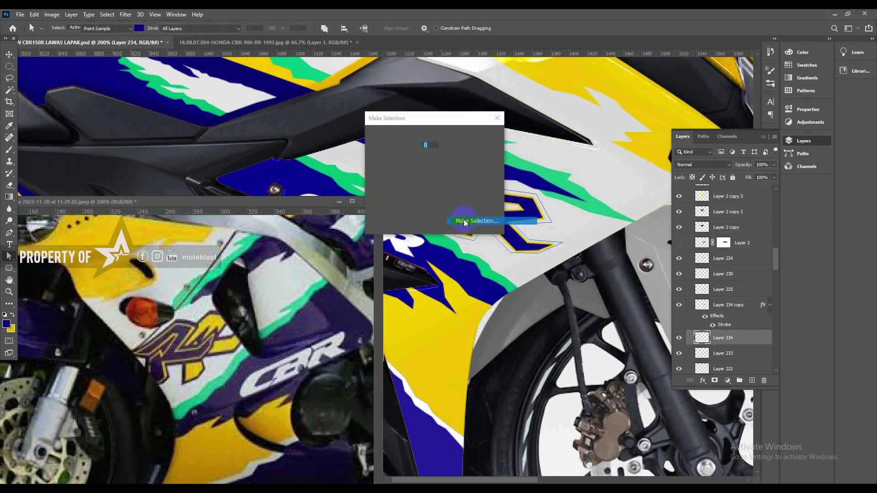
{"action": "key", "text": "Return"}
{"action": "key", "text": "alt+Delete"}
{"action": "scroll", "coordinate": [561, 272], "scroll_direction": "up", "scroll_amount": 2}
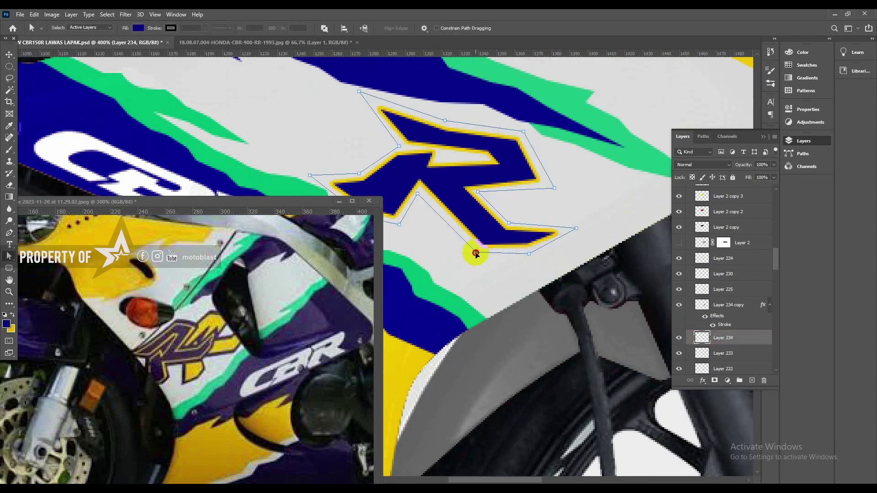
{"action": "right_click", "coordinate": [588, 215]}
{"action": "left_click", "coordinate": [606, 245]}
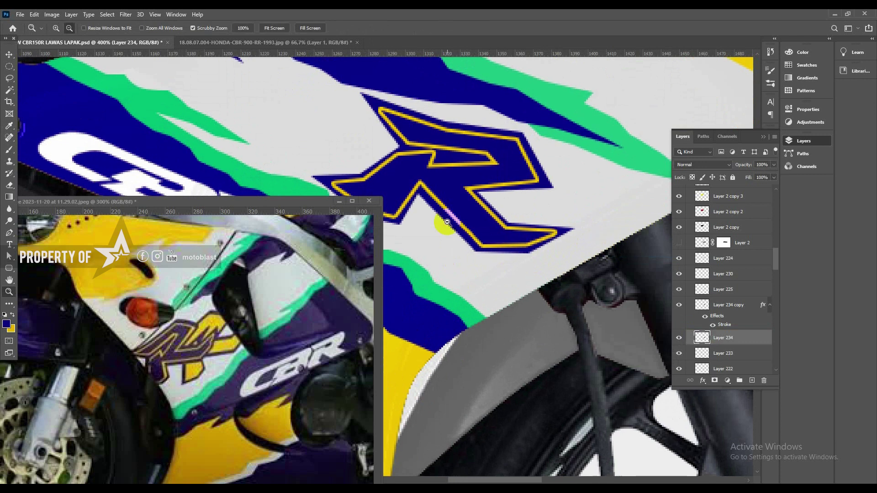
- Scale the R and its dark blue backing together to about 93% and rotate them about 1.6 degrees
{"action": "scroll", "coordinate": [606, 245], "scroll_direction": "down", "scroll_amount": 2}
{"action": "key", "text": "ctrl+t"}
{"action": "left_click_drag", "start_coordinate": [541, 241], "coordinate": [529, 236]}
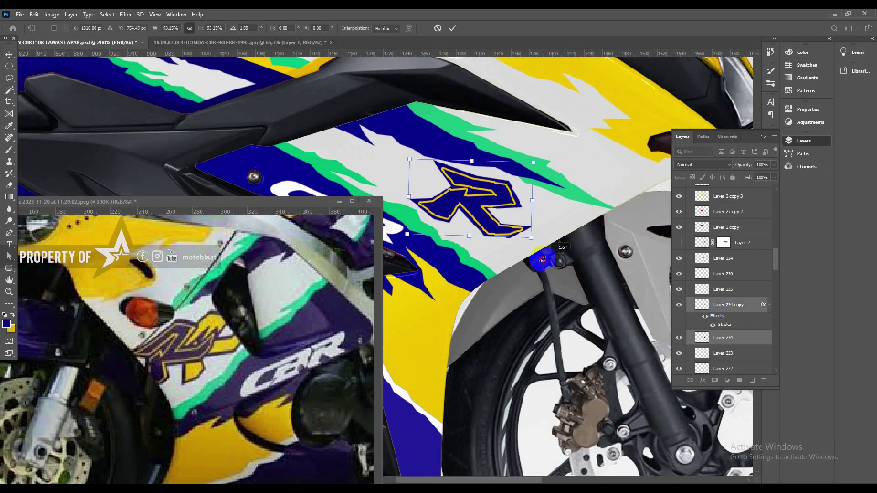
{"action": "key", "text": "Return"}
- Duplicate the outlined R toward its lower-right side and stack the copy beneath the first R's backing layer
{"action": "left_click", "coordinate": [729, 338]}
{"action": "left_click_drag", "start_coordinate": [474, 212], "coordinate": [512, 226]}
{"action": "left_click_drag", "start_coordinate": [725, 307], "coordinate": [726, 363]}
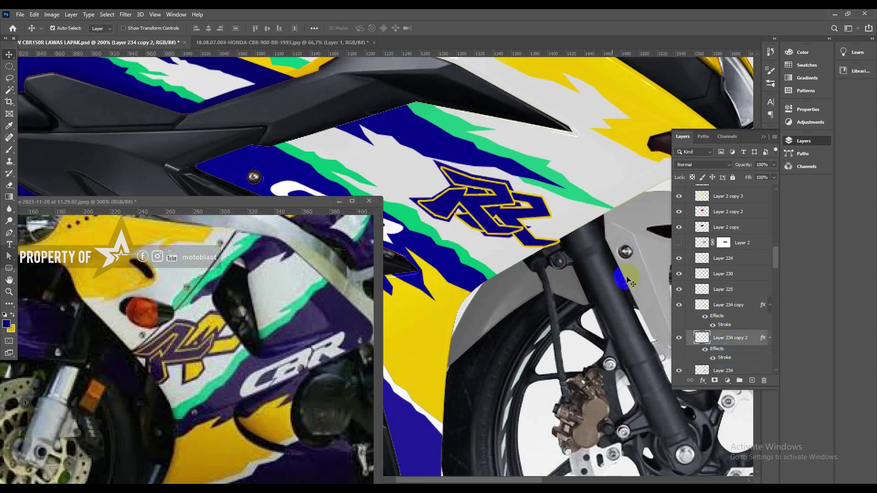
{"action": "left_click_drag", "start_coordinate": [539, 242], "coordinate": [557, 245]}
{"action": "scroll", "coordinate": [734, 335], "scroll_direction": "down", "scroll_amount": 2}
{"action": "left_click_drag", "start_coordinate": [735, 334], "coordinate": [734, 345]}
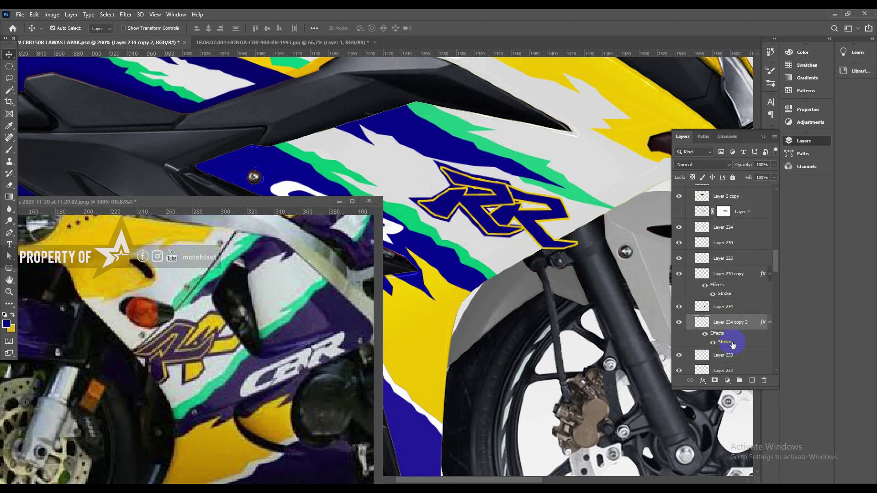
- Rotate the second R slightly and shift it so it tucks closely behind the first R
{"action": "key", "text": "ctrl+t"}
{"action": "left_click_drag", "start_coordinate": [621, 243], "coordinate": [621, 238]}
{"action": "left_click_drag", "start_coordinate": [555, 211], "coordinate": [539, 219]}
{"action": "left_click", "coordinate": [732, 342]}
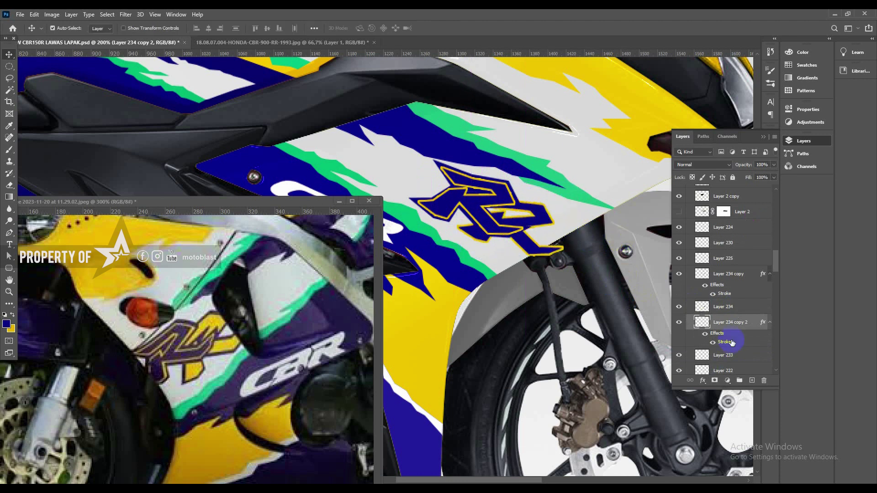
- Recolour the second R's fill golden yellow with Hue/Saturation
{"action": "key", "text": "x"}
{"action": "key", "text": "ctrl+u"}
{"action": "left_click", "coordinate": [754, 272]}
{"action": "left_click_drag", "start_coordinate": [644, 242], "coordinate": [711, 244]}
{"action": "left_click_drag", "start_coordinate": [666, 265], "coordinate": [679, 265]}
{"action": "left_click", "coordinate": [761, 176]}
- Change the second R's stroke colour to dark blue sampled from the first R
{"action": "double_click", "coordinate": [726, 343]}
{"action": "left_click", "coordinate": [664, 237]}
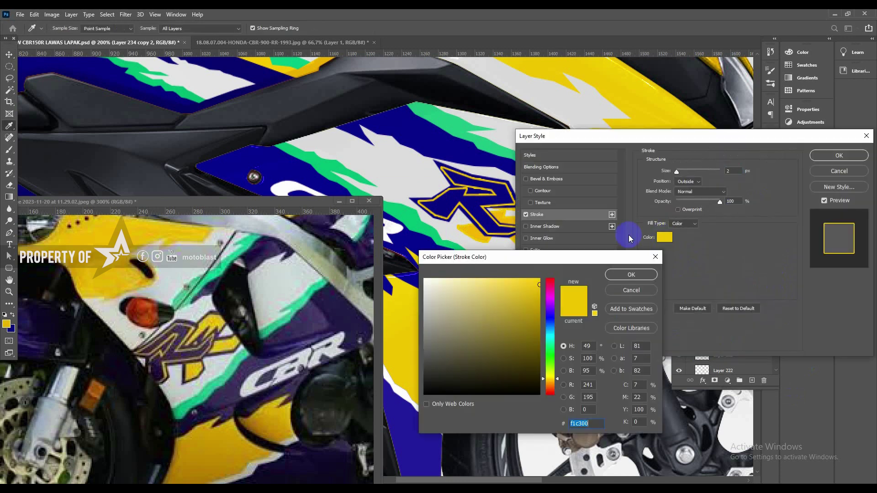
{"action": "left_click", "coordinate": [508, 194]}
{"action": "key", "text": "Return"}
{"action": "left_click", "coordinate": [847, 158]}
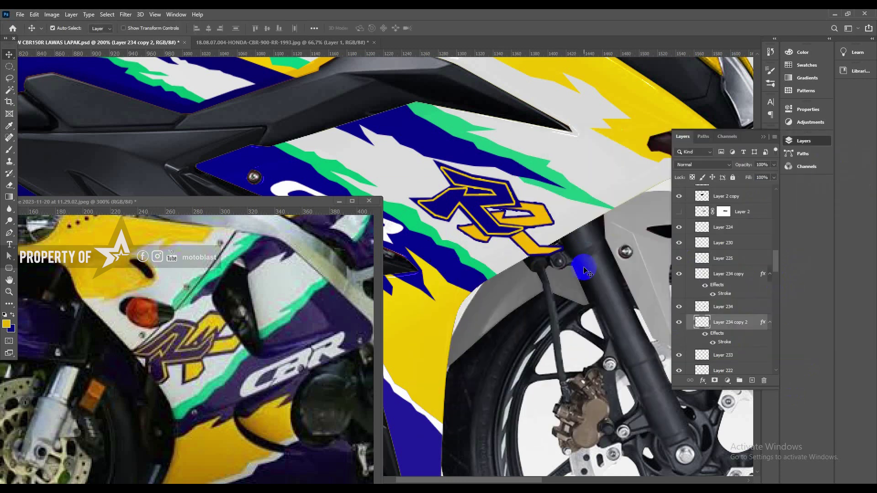
- Remove the second R's stroke effect and trace a backing outline around its visible parts with the Pen tool
{"action": "left_click_drag", "start_coordinate": [762, 377], "coordinate": [764, 380]}
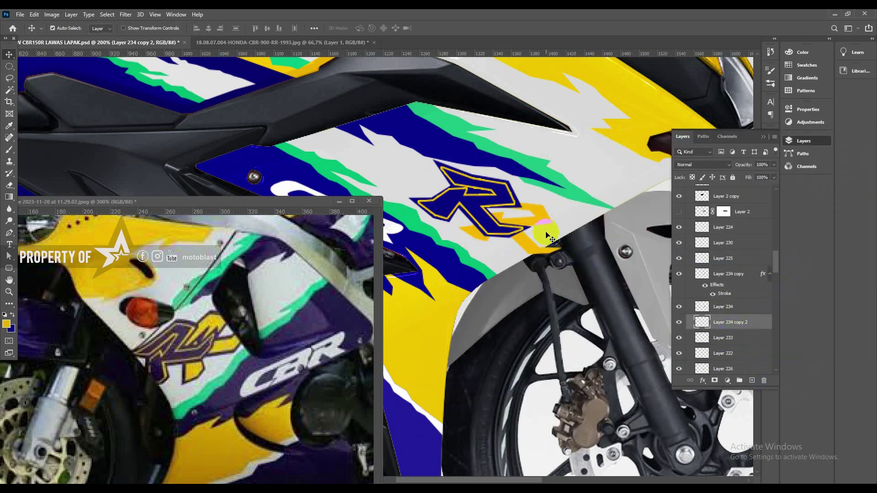
{"action": "key", "text": "p"}
{"action": "left_click", "coordinate": [496, 197]}
{"action": "left_click", "coordinate": [546, 203]}
{"action": "left_click", "coordinate": [557, 224]}
{"action": "left_click", "coordinate": [525, 228]}
{"action": "left_click", "coordinate": [538, 244]}
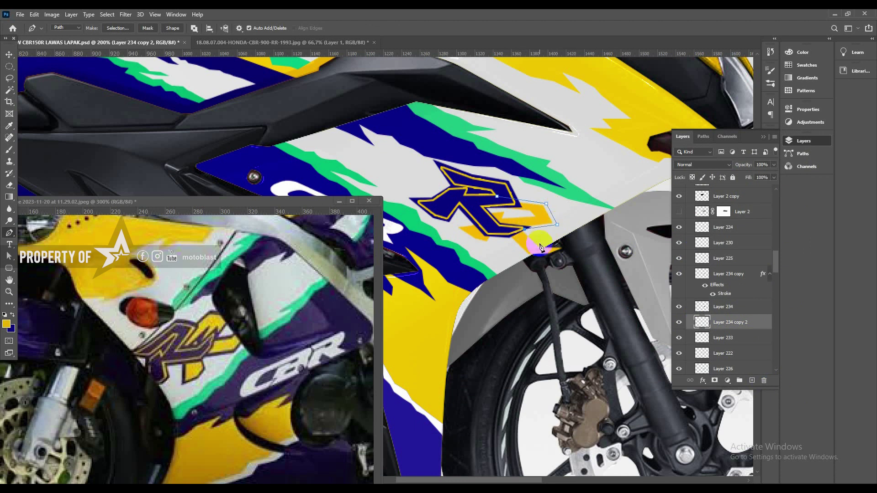
{"action": "left_click", "coordinate": [567, 248]}
{"action": "left_click", "coordinate": [552, 255]}
{"action": "left_click", "coordinate": [528, 257]}
{"action": "left_click", "coordinate": [488, 243]}
{"action": "left_click", "coordinate": [473, 239]}
{"action": "left_click", "coordinate": [451, 226]}
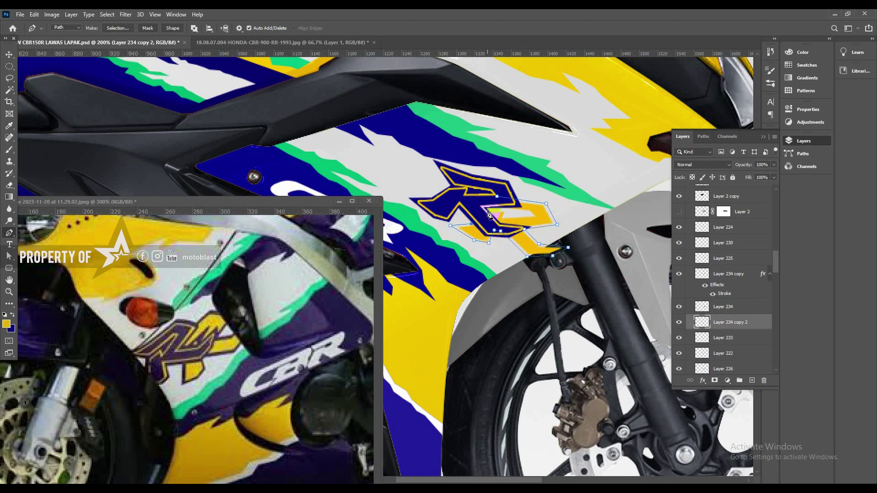
{"action": "left_click", "coordinate": [505, 212]}
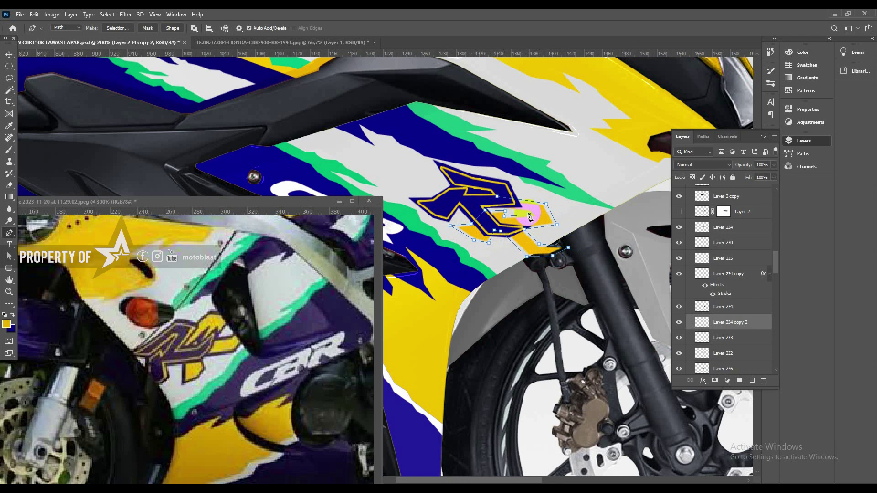
- Convert the outline to a selection and fill it with dark blue on a new layer beneath the second R
{"action": "right_click", "coordinate": [502, 200]}
{"action": "left_click", "coordinate": [562, 220]}
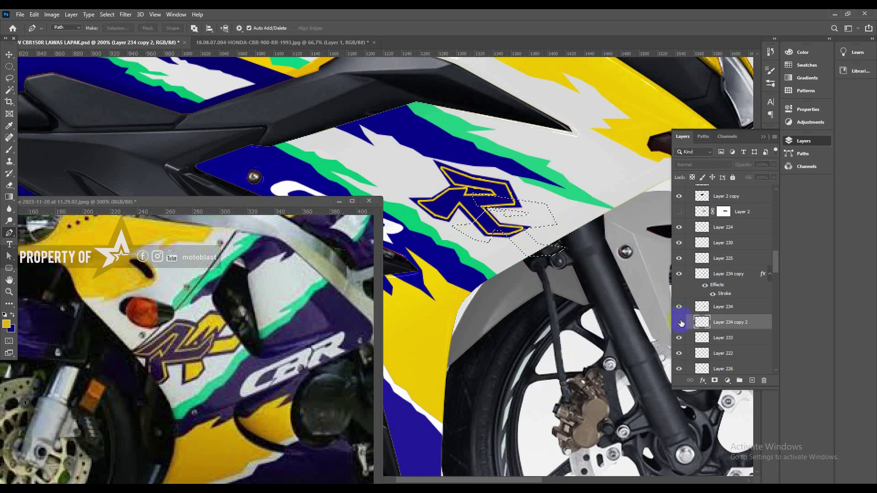
{"action": "left_click", "coordinate": [751, 380], "text": "ctrl"}
{"action": "key", "text": "v"}
- Merge the second R with its dark blue backing and nudge the merged logo slightly into place
{"action": "left_click", "coordinate": [728, 323], "text": "ctrl"}
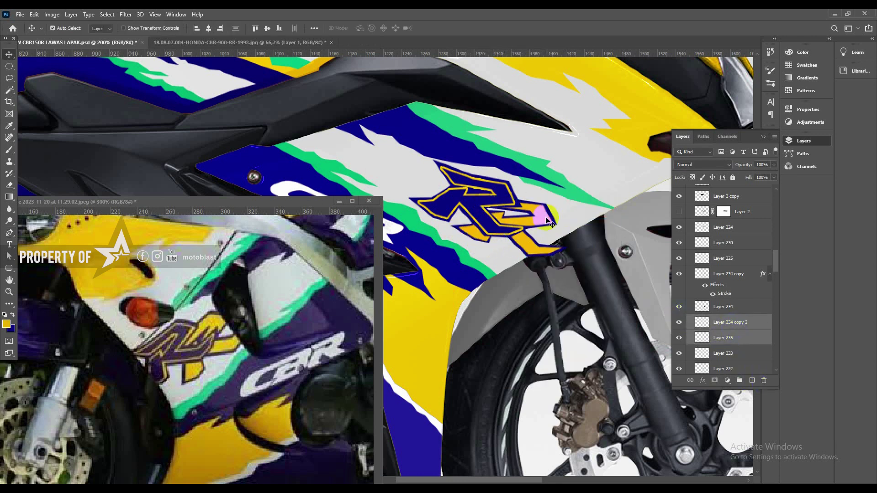
{"action": "key", "text": "ctrl+e"}
{"action": "left_click_drag", "start_coordinate": [542, 218], "coordinate": [540, 219]}
- Mask the second R to the shape of the white side fairing layer
{"action": "left_click", "coordinate": [571, 215]}
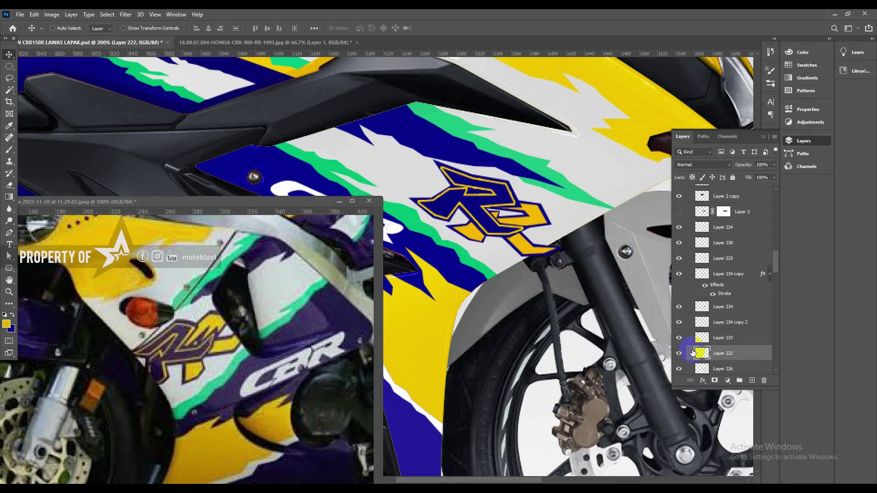
{"action": "left_click", "coordinate": [701, 352], "text": "ctrl"}
{"action": "left_click", "coordinate": [555, 251]}
{"action": "left_click", "coordinate": [715, 381]}
- Add the text "150" on the mockup's white tail fairing
{"action": "left_click", "coordinate": [570, 220], "text": "alt"}
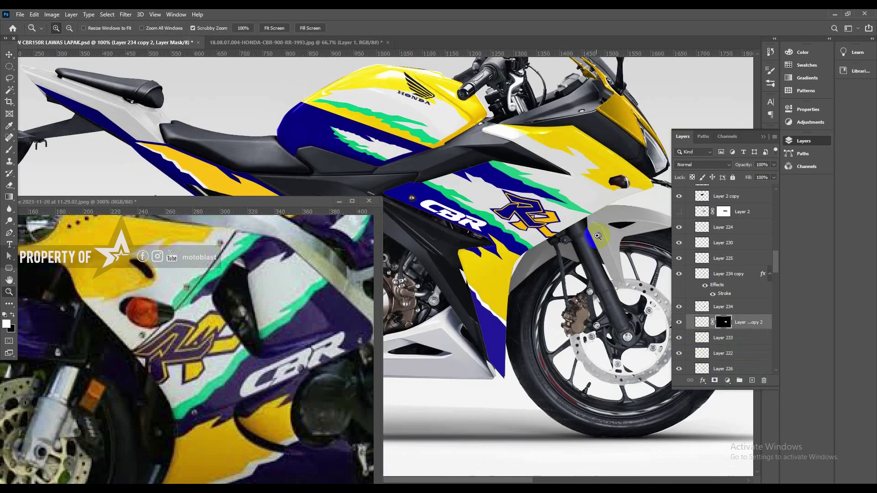
{"action": "left_click", "coordinate": [245, 309], "text": "alt"}
{"action": "left_click", "coordinate": [245, 309], "text": "alt"}
{"action": "left_click", "coordinate": [261, 336], "text": "ctrl"}
{"action": "left_click", "coordinate": [437, 256]}
{"action": "left_click_drag", "start_coordinate": [130, 125], "coordinate": [448, 188]}
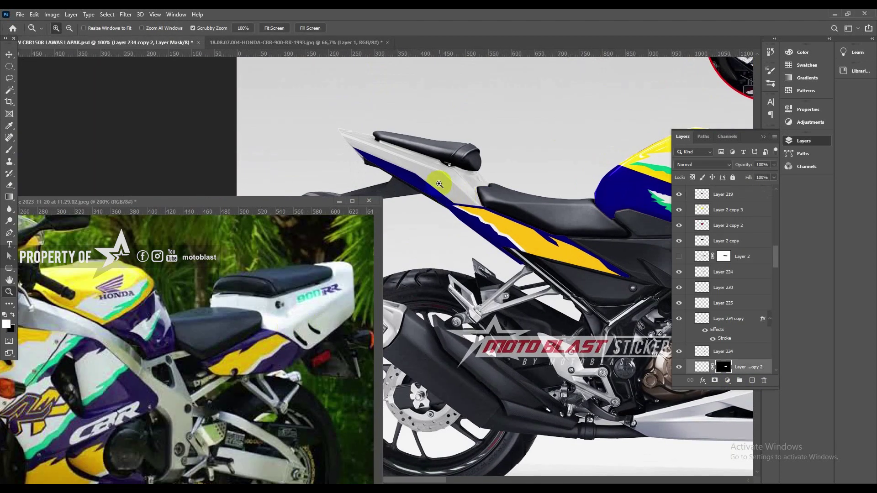
{"action": "key", "text": "t"}
{"action": "left_click", "coordinate": [429, 181]}
{"action": "type", "text": "150"}
{"action": "left_click", "coordinate": [24, 64]}
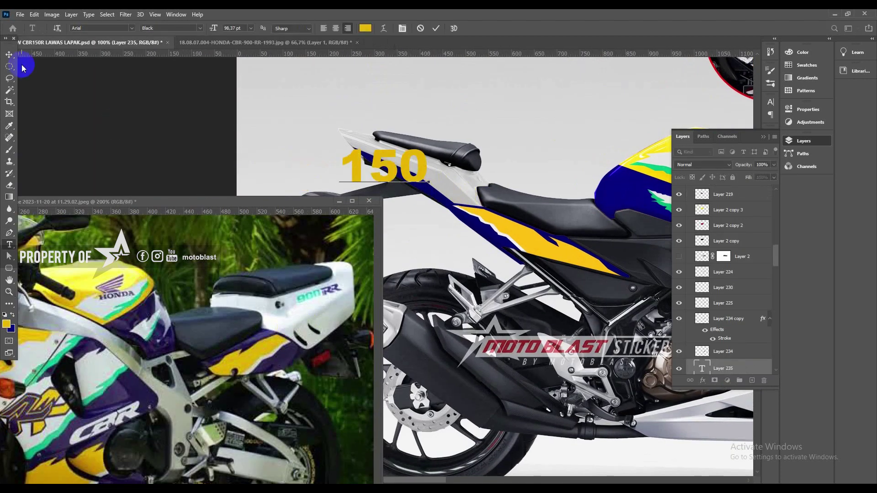
- Set the 150 text's font to Spy Agency and replace its zero with the letter "o"
{"action": "double_click", "coordinate": [702, 365]}
{"action": "left_click", "coordinate": [123, 28]}
{"action": "type", "text": "Sui Generis"}
{"action": "key", "text": "Return"}
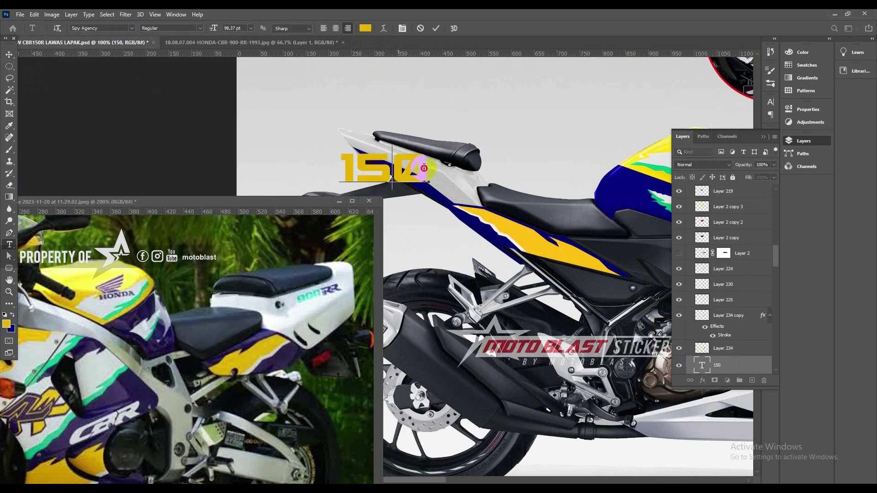
{"action": "left_click_drag", "start_coordinate": [424, 170], "coordinate": [398, 171]}
{"action": "type", "text": "o"}
{"action": "left_click", "coordinate": [9, 55]}
- Recolour the 150 text with the green sampled from the reference bike photo
{"action": "key", "text": "z"}
{"action": "left_click", "coordinate": [415, 176]}
{"action": "double_click", "coordinate": [702, 365]}
{"action": "left_click", "coordinate": [13, 314]}
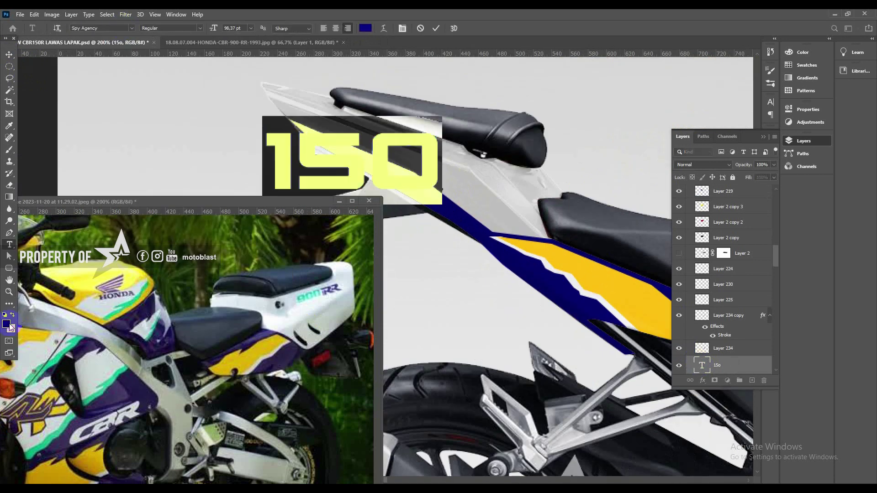
{"action": "left_click", "coordinate": [6, 323]}
{"action": "left_click", "coordinate": [124, 309]}
{"action": "key", "text": "Return"}
- Scale the 150 text to about 28% wide and 17% high, rotate it about 20.6 degrees, and place it slanted on the tail fairing
{"action": "left_click", "coordinate": [9, 54]}
{"action": "key", "text": "ctrl+t"}
{"action": "left_click_drag", "start_coordinate": [262, 116], "coordinate": [409, 176]}
{"action": "left_click_drag", "start_coordinate": [467, 183], "coordinate": [412, 159]}
{"action": "left_click_drag", "start_coordinate": [463, 186], "coordinate": [382, 148]}
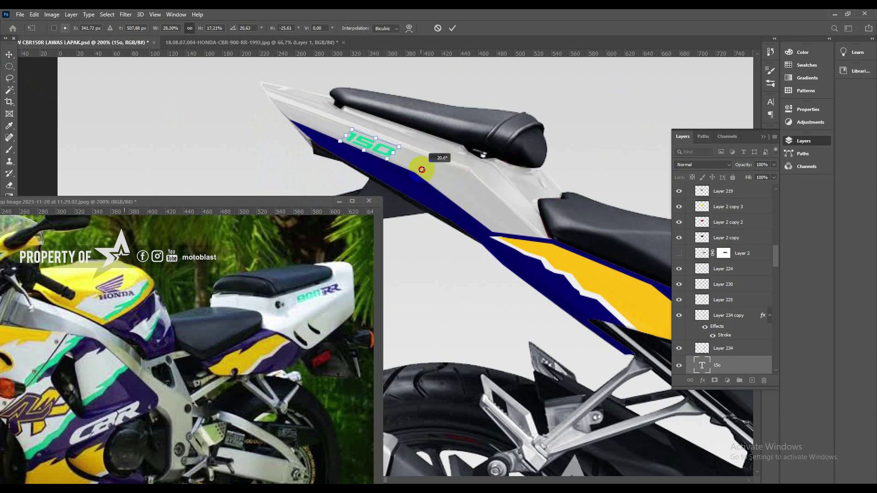
{"action": "double_click", "coordinate": [387, 151]}
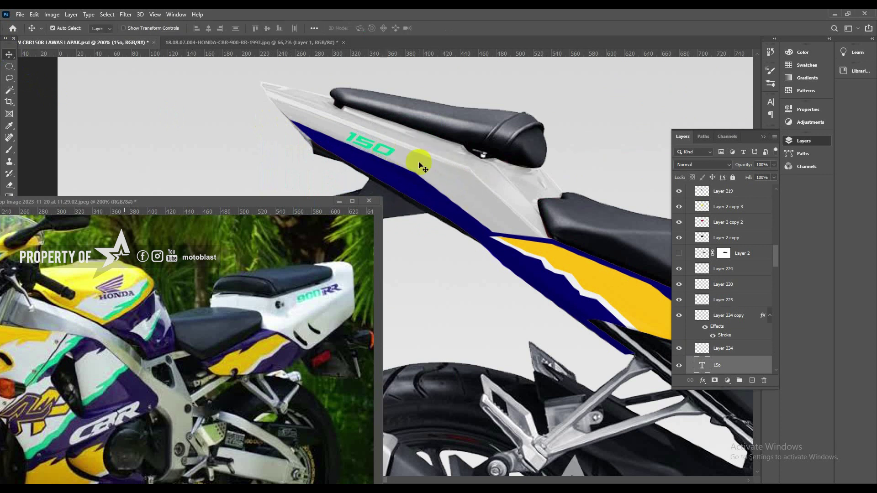
{"action": "left_click", "coordinate": [502, 272]}
- Copy the blue R and the red R of the 900RR logo on the sticker sheet onto separate layers and select both
{"action": "left_click", "coordinate": [263, 42]}
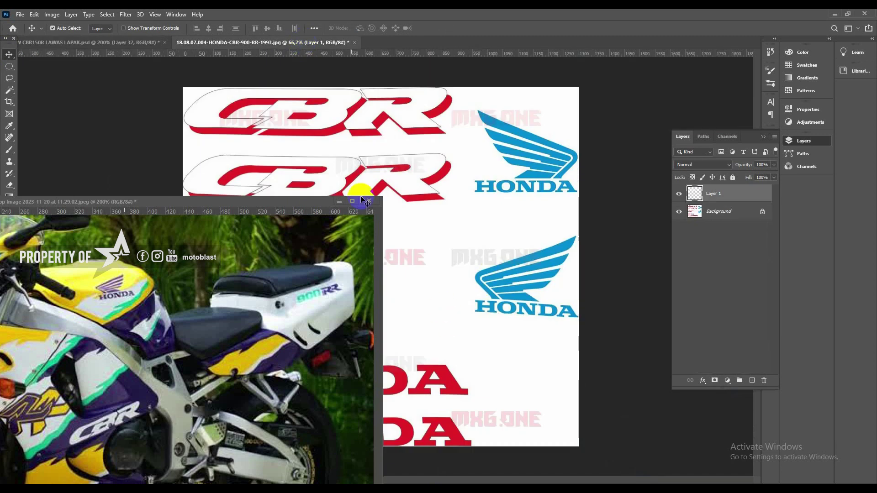
{"action": "left_click_drag", "start_coordinate": [360, 201], "coordinate": [121, 151]}
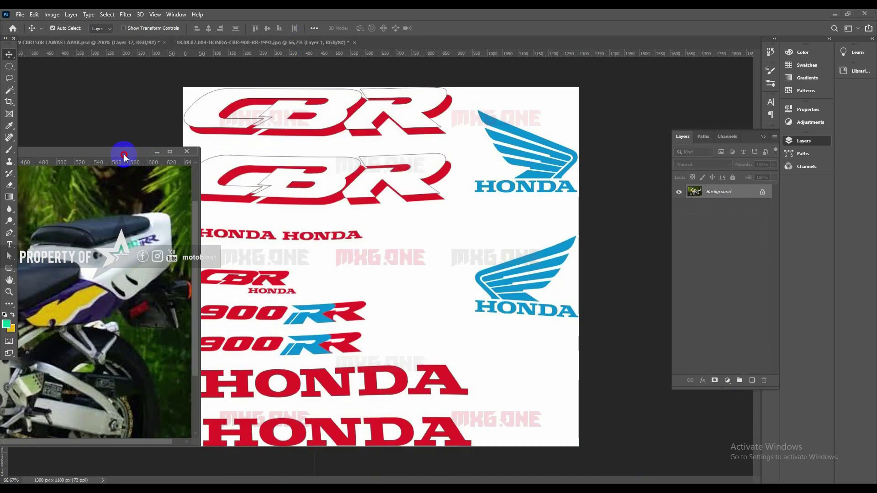
{"action": "left_click", "coordinate": [323, 324]}
{"action": "key", "text": "w"}
{"action": "scroll", "coordinate": [322, 324], "scroll_direction": "up", "scroll_amount": 2}
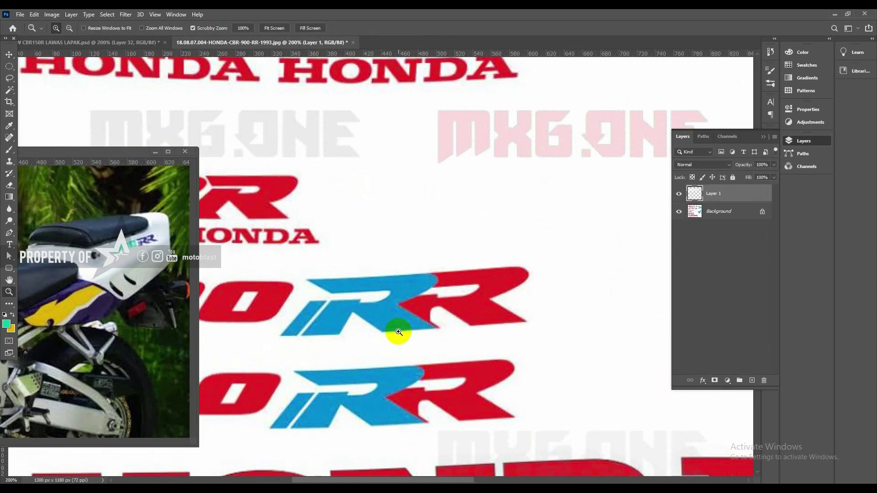
{"action": "left_click", "coordinate": [720, 211]}
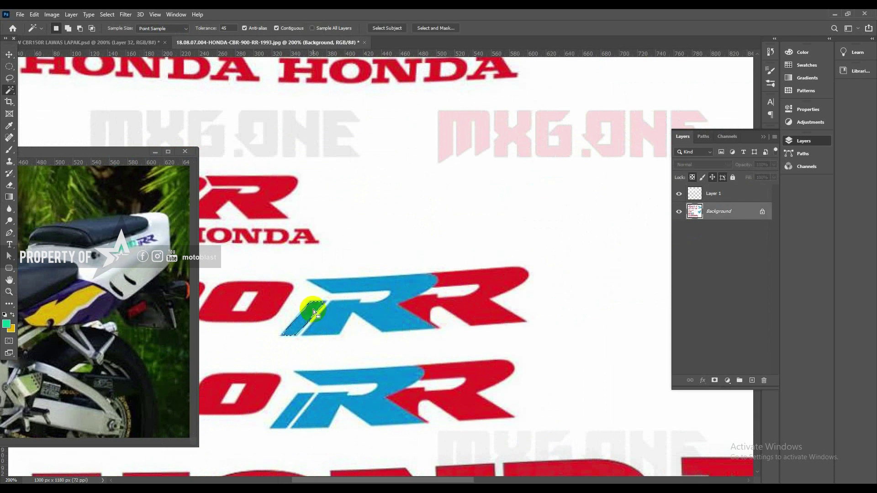
{"action": "left_click", "coordinate": [309, 307]}
{"action": "key", "text": "ctrl+j"}
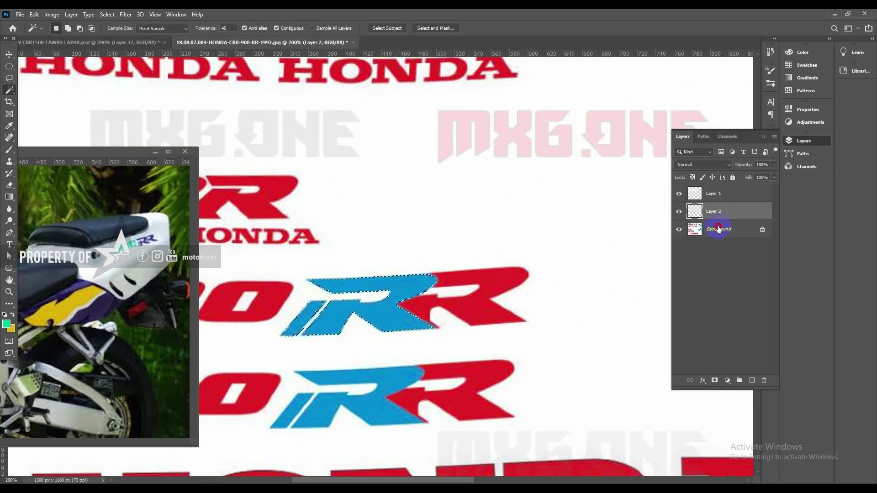
{"action": "left_click", "coordinate": [718, 229]}
{"action": "left_click", "coordinate": [503, 280]}
{"action": "key", "text": "ctrl+j"}
{"action": "left_click", "coordinate": [728, 211], "text": "ctrl"}
{"action": "key", "text": "v"}
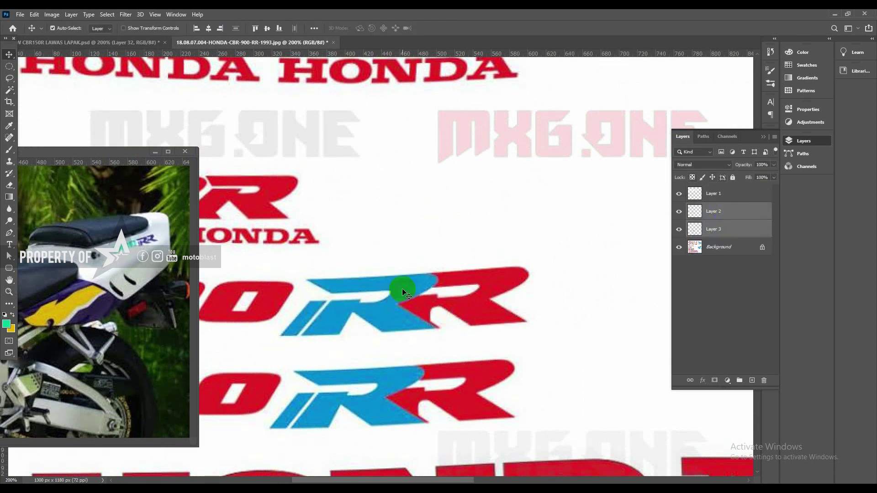
- Bring the RR logo into the bike mockup, scale and rotate it, and place it just behind the 150 on the tail fairing
{"action": "left_click_drag", "start_coordinate": [402, 289], "coordinate": [392, 169]}
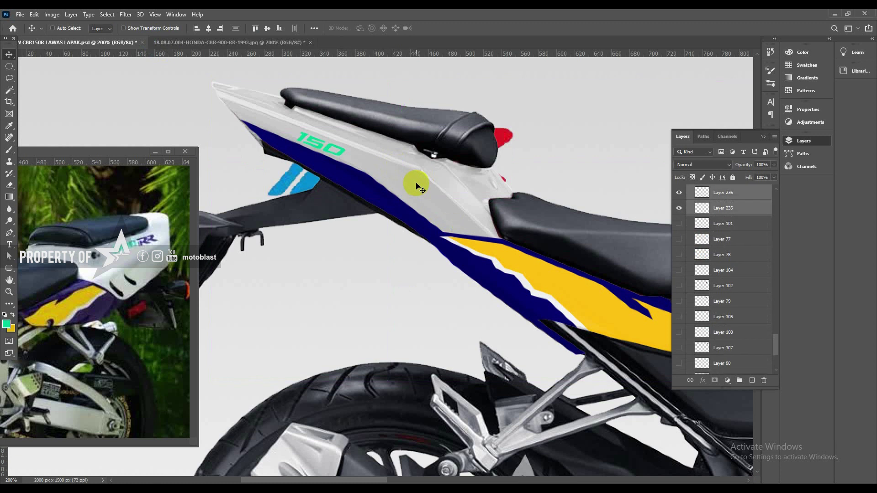
{"action": "key", "text": "ctrl+t"}
{"action": "left_click_drag", "start_coordinate": [564, 162], "coordinate": [562, 219]}
{"action": "left_click_drag", "start_coordinate": [518, 168], "coordinate": [386, 170]}
{"action": "left_click_drag", "start_coordinate": [438, 198], "coordinate": [377, 167]}
{"action": "left_click", "coordinate": [573, 195]}
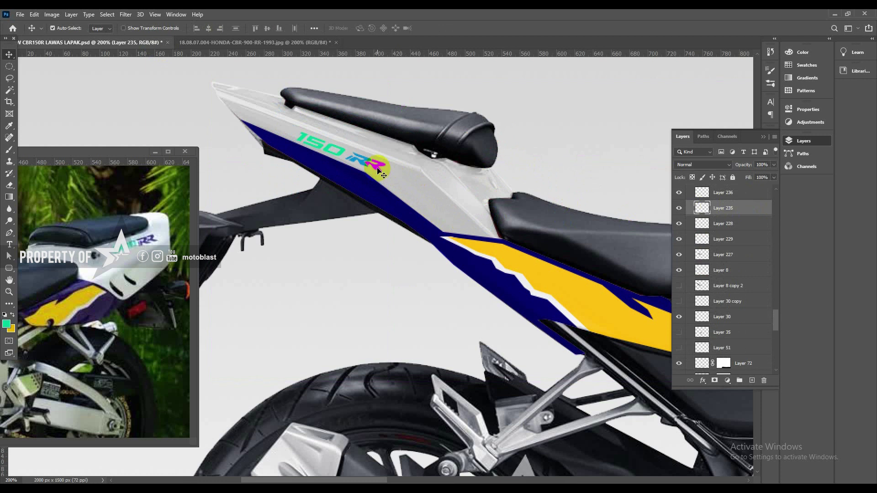
- Sample the navy of the tail stripe and colorize the red R with hue 243, saturation 100 and lightness -47
{"action": "left_click", "coordinate": [9, 322]}
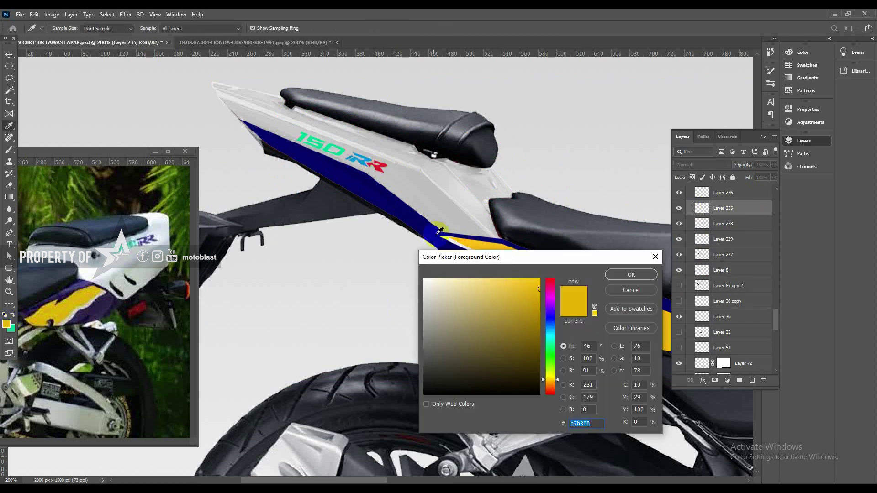
{"action": "left_click", "coordinate": [437, 235]}
{"action": "left_click", "coordinate": [616, 275]}
{"action": "key", "text": "ctrl+u"}
{"action": "left_click", "coordinate": [772, 270]}
{"action": "left_click_drag", "start_coordinate": [643, 242], "coordinate": [711, 242]}
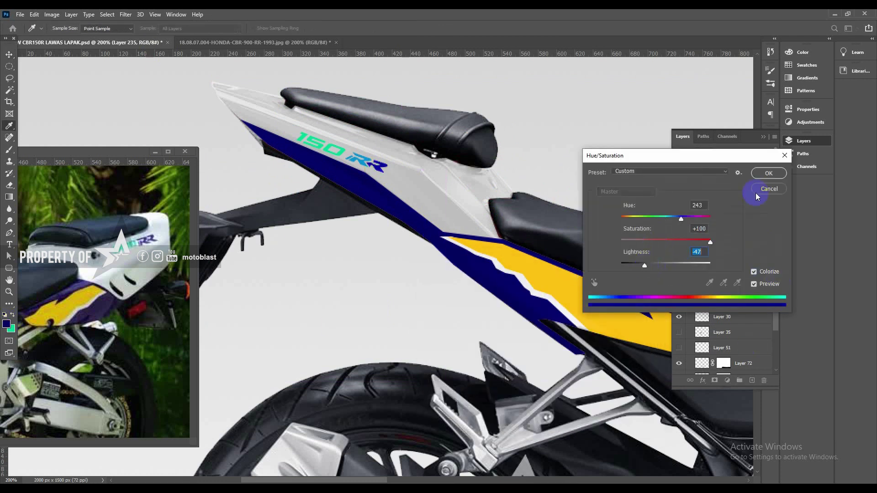
{"action": "left_click", "coordinate": [767, 174]}
- Colorize the blue R with hue 243, saturation 100 and lightness about -38
{"action": "left_click", "coordinate": [365, 160]}
{"action": "key", "text": "ctrl+u"}
{"action": "left_click", "coordinate": [758, 272]}
{"action": "left_click_drag", "start_coordinate": [643, 242], "coordinate": [712, 242]}
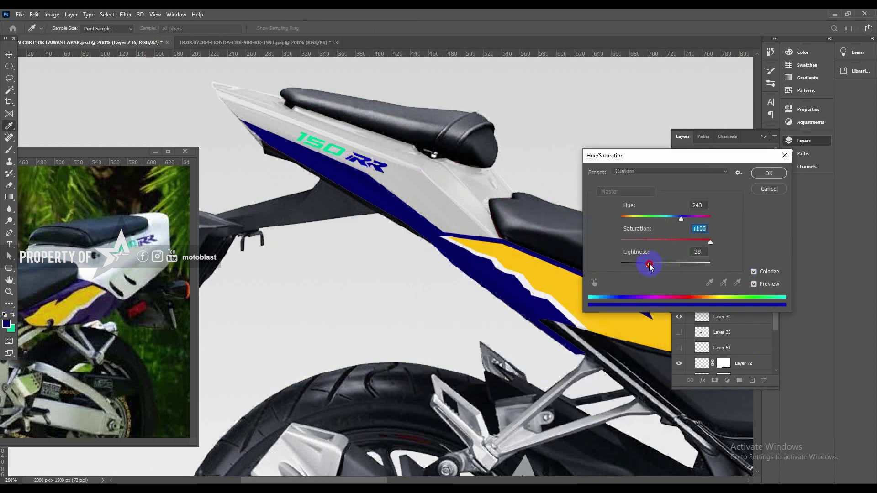
{"action": "left_click_drag", "start_coordinate": [649, 264], "coordinate": [650, 264]}
{"action": "left_click", "coordinate": [768, 173]}
- Set the contrast of the white tail fairing to 44
{"action": "left_click", "coordinate": [425, 204]}
{"action": "key", "text": "alt+i"}
{"action": "key", "text": "j"}
{"action": "key", "text": "c"}
{"action": "left_click_drag", "start_coordinate": [162, 441], "coordinate": [181, 440]}
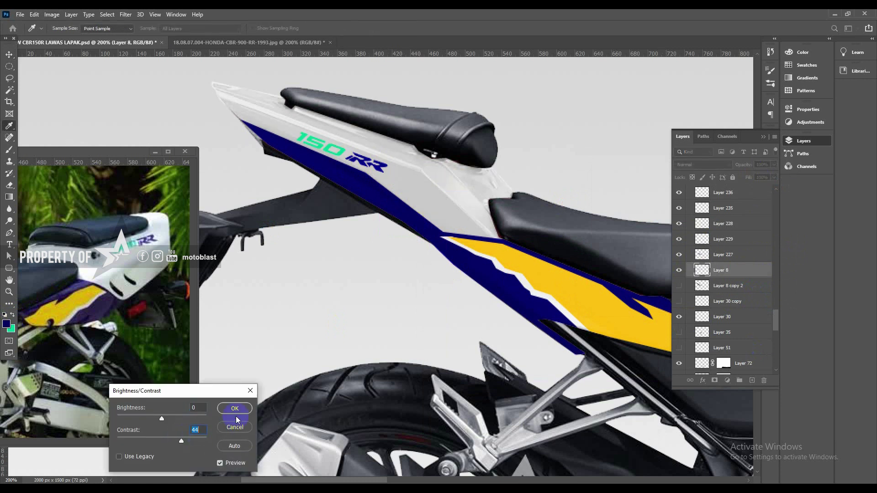
{"action": "left_click", "coordinate": [235, 409]}
- Fill the 150 text on the tail fairing with the green background colour
{"action": "left_click", "coordinate": [334, 154], "text": "ctrl"}
{"action": "left_click", "coordinate": [341, 152]}
{"action": "key", "text": "ctrl+BackSpace"}
{"action": "left_click", "coordinate": [395, 205], "text": "ctrl+alt"}
{"action": "left_click", "coordinate": [395, 205], "text": "ctrl+alt"}
{"action": "left_click", "coordinate": [394, 207], "text": "ctrl+alt"}
{"action": "left_click", "coordinate": [393, 208], "text": "ctrl+alt"}
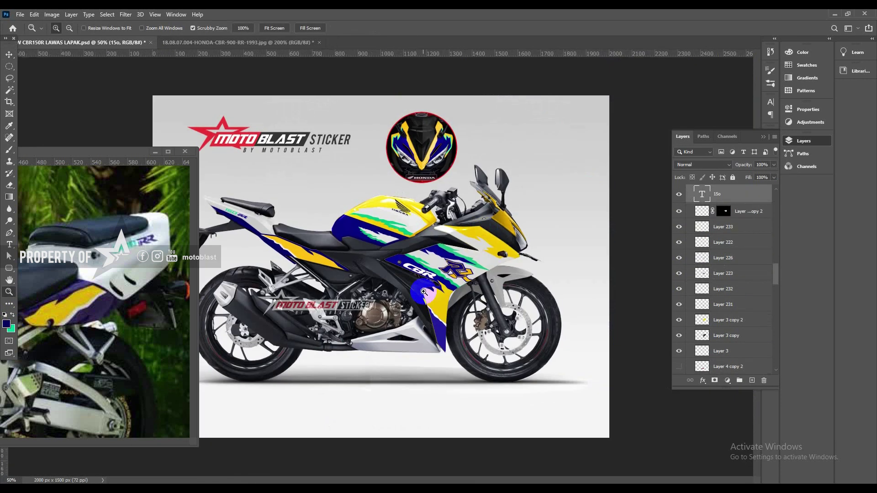
- Outline a jagged patch on the yellow front cowl above the headlight with the Pen tool, following the reference photo's front fairing
{"action": "left_click", "coordinate": [516, 232], "text": "ctrl"}
{"action": "left_click_drag", "start_coordinate": [115, 152], "coordinate": [350, 290]}
{"action": "left_click", "coordinate": [487, 207]}
{"action": "left_click", "coordinate": [488, 208]}
{"action": "left_click", "coordinate": [525, 213]}
{"action": "left_click", "coordinate": [527, 214]}
{"action": "left_click", "coordinate": [469, 254]}
{"action": "key", "text": "p"}
{"action": "left_click_drag", "start_coordinate": [334, 179], "coordinate": [387, 213]}
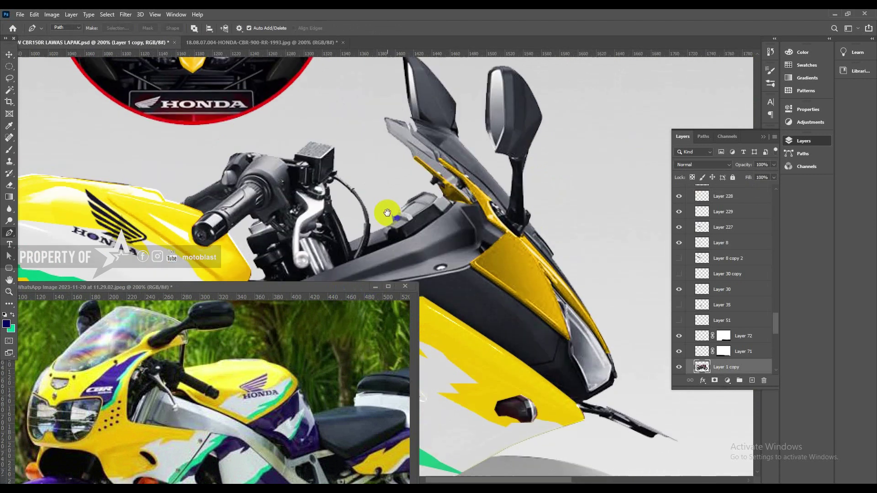
{"action": "key", "text": "ctrl+minus"}
{"action": "left_click", "coordinate": [470, 281], "text": "ctrl"}
{"action": "left_click", "coordinate": [482, 304]}
{"action": "left_click", "coordinate": [455, 286]}
{"action": "left_click", "coordinate": [437, 270]}
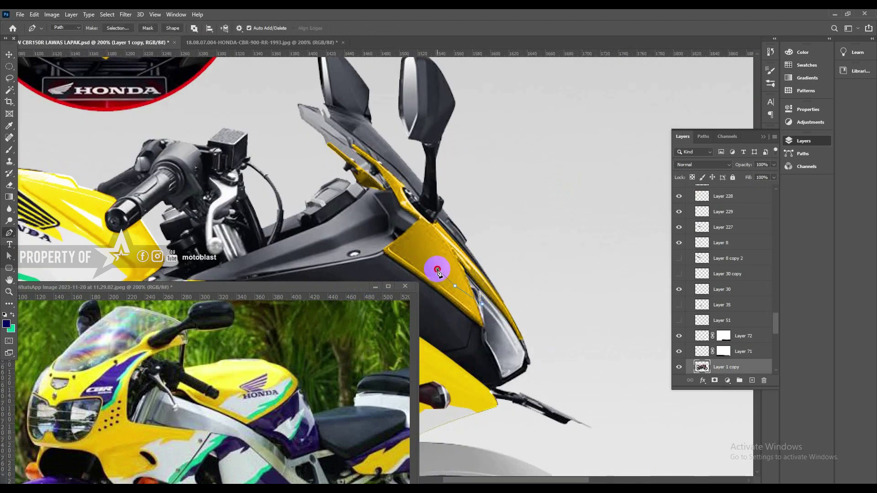
{"action": "left_click_drag", "start_coordinate": [443, 249], "coordinate": [533, 329]}
{"action": "left_click", "coordinate": [528, 381]}
{"action": "left_click", "coordinate": [542, 384]}
{"action": "left_click", "coordinate": [539, 365]}
{"action": "left_click", "coordinate": [541, 362]}
{"action": "left_click", "coordinate": [528, 345]}
{"action": "left_click", "coordinate": [508, 329]}
{"action": "left_click", "coordinate": [524, 319]}
{"action": "left_click", "coordinate": [550, 351]}
{"action": "left_click", "coordinate": [564, 373]}
{"action": "left_click", "coordinate": [580, 400]}
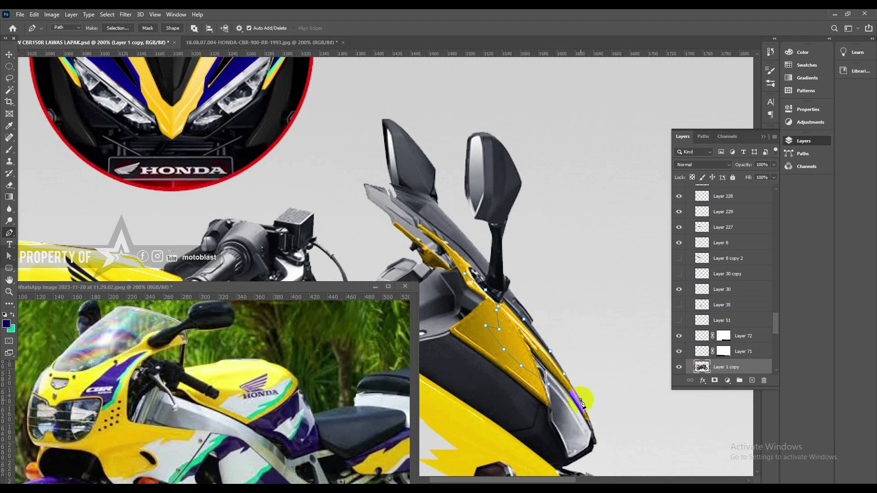
{"action": "left_click", "coordinate": [576, 417]}
{"action": "left_click", "coordinate": [548, 384]}
- Convert the front cowl outline to a selection and copy that area of the yellow cowl onto its own layer
{"action": "right_click", "coordinate": [574, 327]}
{"action": "left_click", "coordinate": [611, 137]}
{"action": "key", "text": "Return"}
{"action": "key", "text": "v"}
{"action": "left_click", "coordinate": [479, 335], "text": "ctrl"}
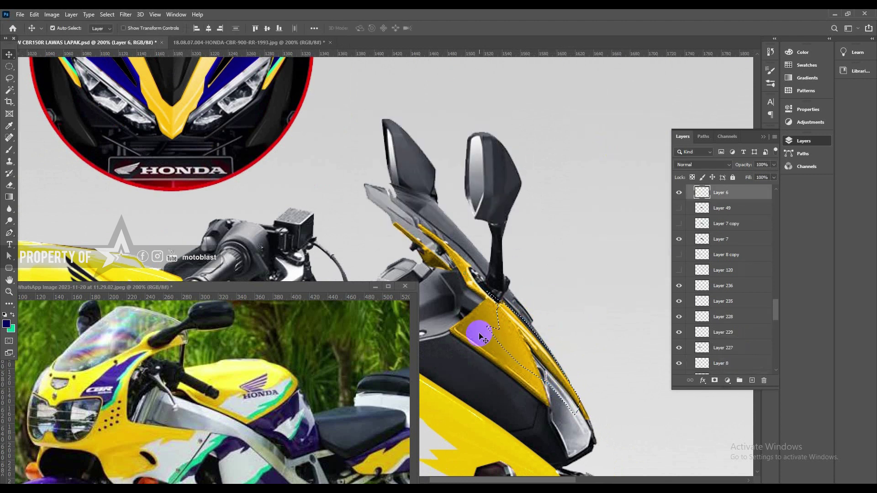
{"action": "key", "text": "ctrl+j"}
- Colorize the copied cowl patch navy with hue 243, raising its saturation and darkening its lightness
{"action": "key", "text": "ctrl+u"}
{"action": "left_click", "coordinate": [753, 272]}
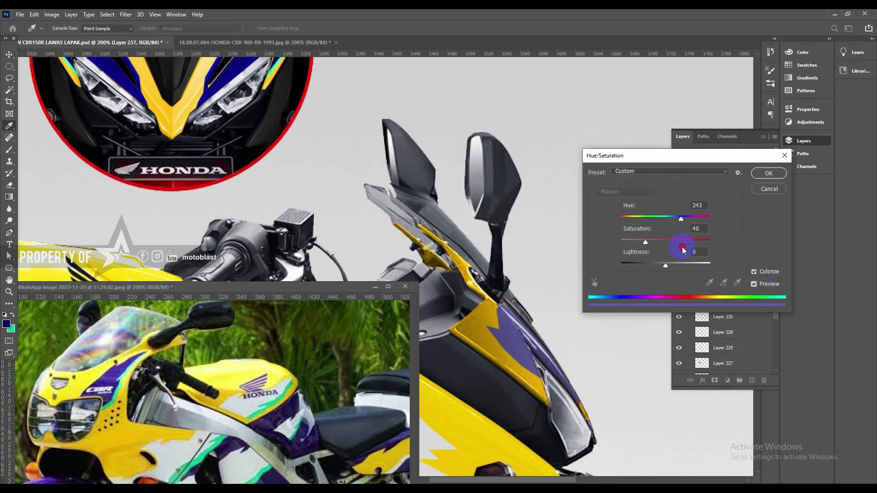
{"action": "left_click_drag", "start_coordinate": [644, 243], "coordinate": [711, 243]}
{"action": "left_click_drag", "start_coordinate": [665, 265], "coordinate": [651, 265]}
{"action": "key", "text": "Return"}
- Outline a thin jagged border along the inner edge of the navy cowl patch with the Pen tool
{"action": "key", "text": "p"}
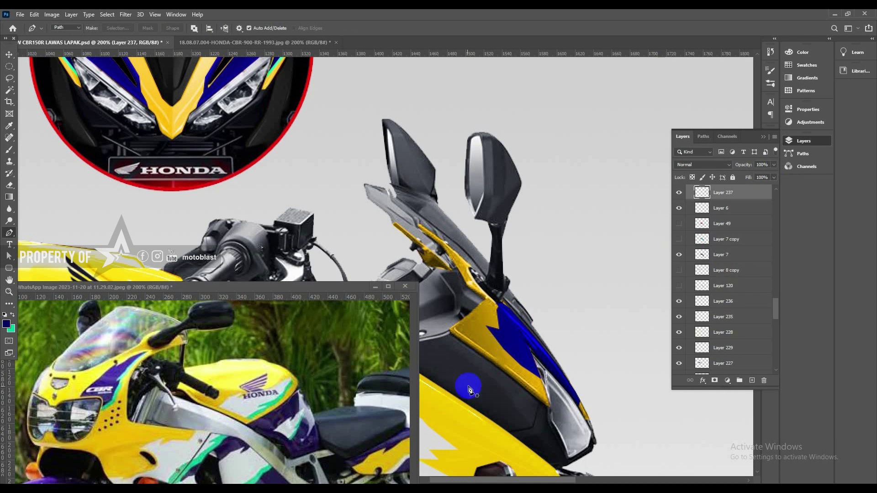
{"action": "left_click", "coordinate": [505, 377], "text": "ctrl"}
{"action": "left_click", "coordinate": [600, 388]}
{"action": "left_click", "coordinate": [578, 377]}
{"action": "left_click", "coordinate": [566, 370]}
{"action": "left_click", "coordinate": [553, 363]}
{"action": "left_click", "coordinate": [538, 351]}
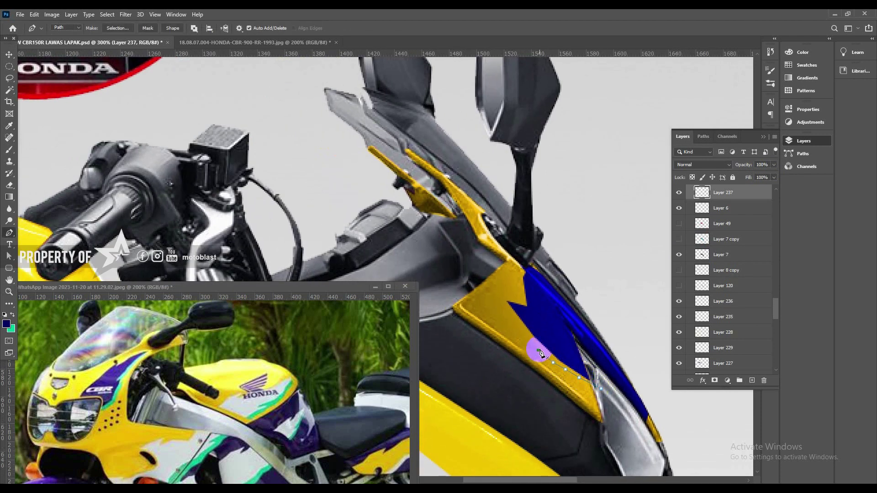
{"action": "left_click", "coordinate": [533, 340]}
{"action": "left_click", "coordinate": [519, 327]}
{"action": "left_click", "coordinate": [511, 313]}
{"action": "left_click", "coordinate": [501, 304]}
{"action": "left_click", "coordinate": [613, 382]}
{"action": "left_click", "coordinate": [600, 388]}
- Convert the border outline to a selection and copy that part of the yellow cowl onto its own layer
{"action": "right_click", "coordinate": [601, 296]}
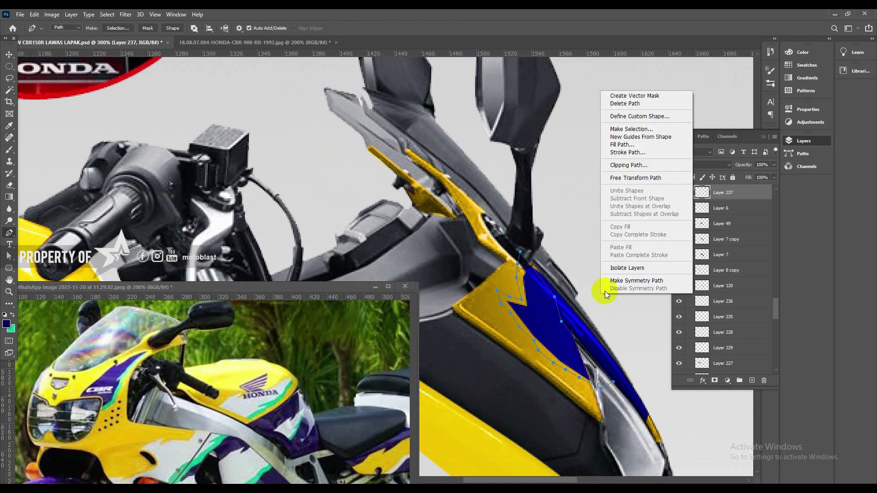
{"action": "left_click", "coordinate": [629, 129]}
{"action": "key", "text": "Return"}
{"action": "key", "text": "v"}
{"action": "left_click", "coordinate": [492, 312], "text": "ctrl"}
{"action": "key", "text": "ctrl+j"}
- Colorize the cowl border green with hue 164 and saturation 90
{"action": "key", "text": "x"}
{"action": "key", "text": "ctrl+u"}
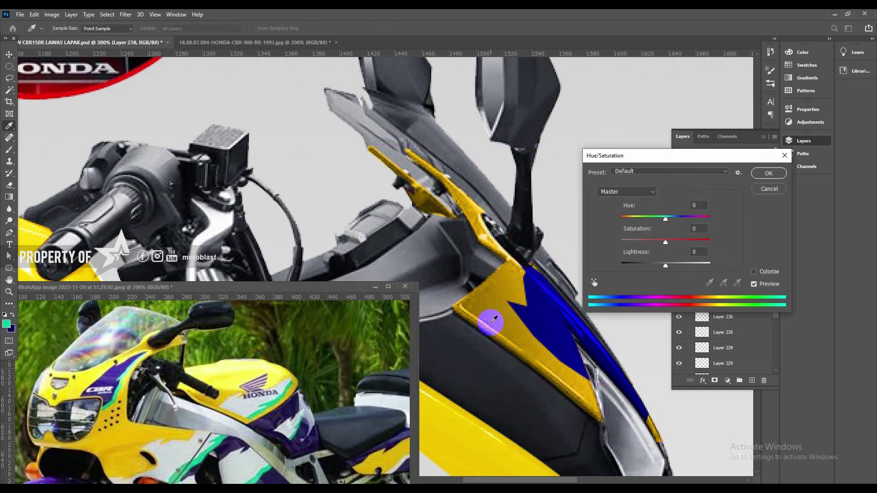
{"action": "left_click", "coordinate": [770, 273]}
{"action": "left_click_drag", "start_coordinate": [643, 243], "coordinate": [701, 243]}
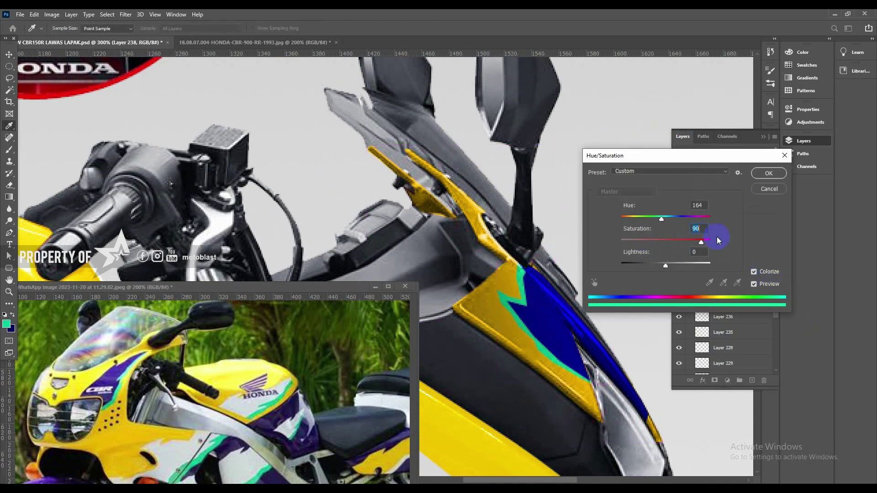
{"action": "left_click", "coordinate": [766, 171]}
- Compare the livery on the whole mockup with the complete bike in the reference photo
{"action": "key", "text": "v"}
{"action": "left_click", "coordinate": [492, 252], "text": "ctrl"}
{"action": "key", "text": "z"}
{"action": "left_click", "coordinate": [494, 224], "text": "alt"}
{"action": "left_click", "coordinate": [314, 341], "text": "alt"}
{"action": "left_click", "coordinate": [311, 340], "text": "alt"}
{"action": "left_click_drag", "start_coordinate": [279, 288], "coordinate": [230, 125]}
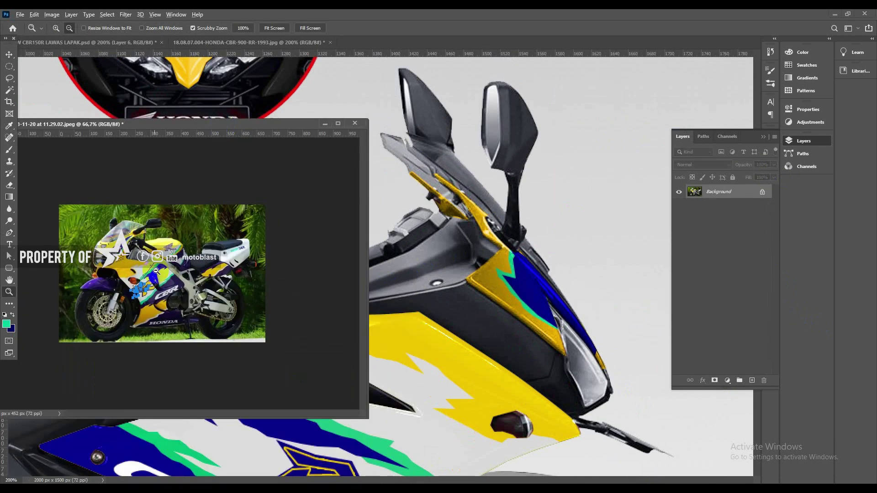
{"action": "left_click", "coordinate": [238, 237], "text": "alt"}
{"action": "left_click", "coordinate": [237, 238]}
{"action": "left_click", "coordinate": [238, 238]}
{"action": "left_click", "coordinate": [526, 260], "text": "alt"}
{"action": "left_click", "coordinate": [520, 272], "text": "alt"}
{"action": "scroll", "coordinate": [598, 219], "scroll_direction": "up", "scroll_amount": 3}
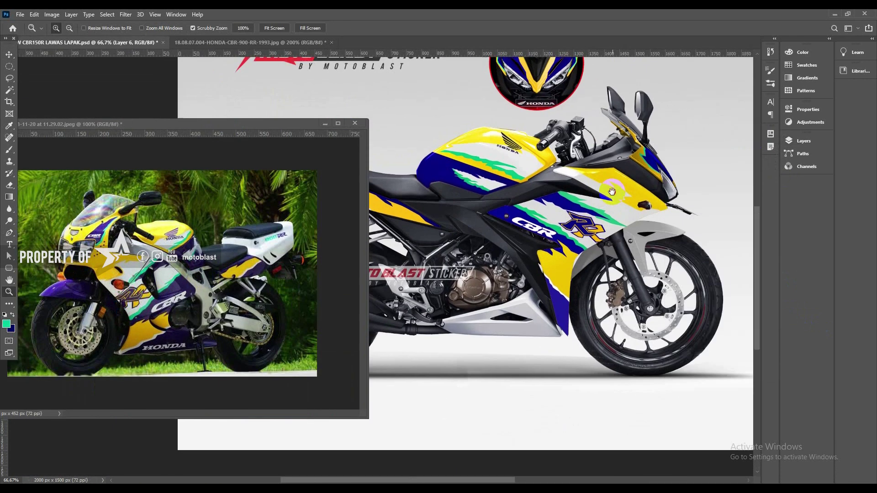
- Save the mockup and minimise the reference photo's window
{"action": "key", "text": "v"}
{"action": "key", "text": "ctrl+s"}
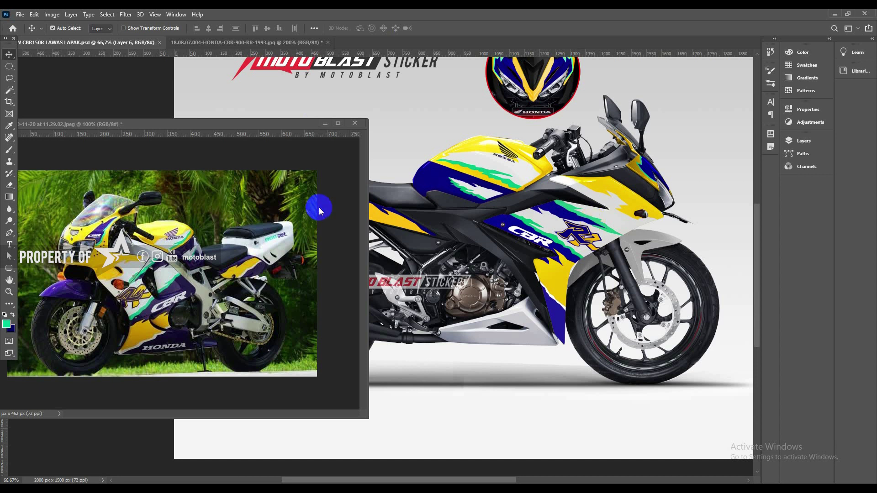
{"action": "left_click", "coordinate": [325, 124]}
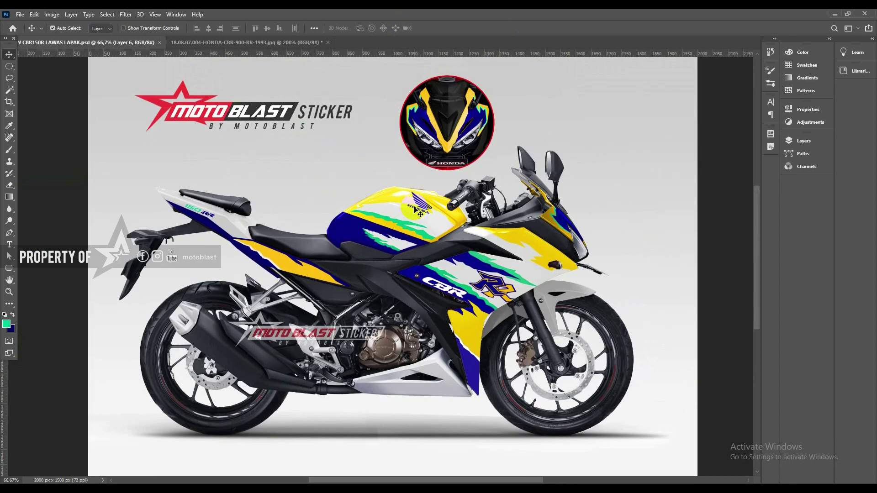